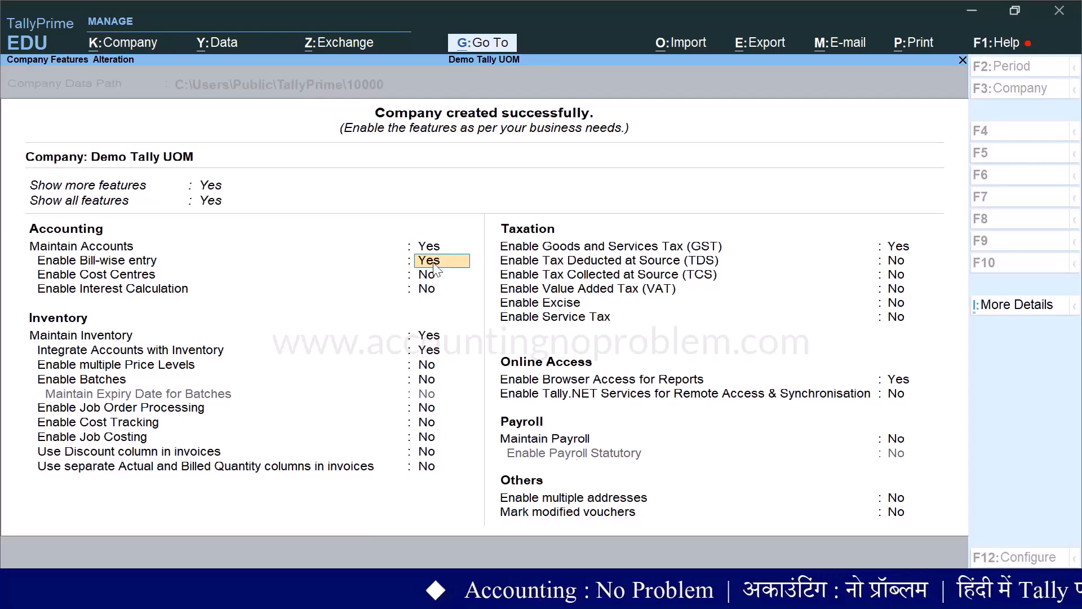
- Disable bill-wise entry and Goods and Services Tax (GST) in the company features and save the settings
text(n)
key(Return)
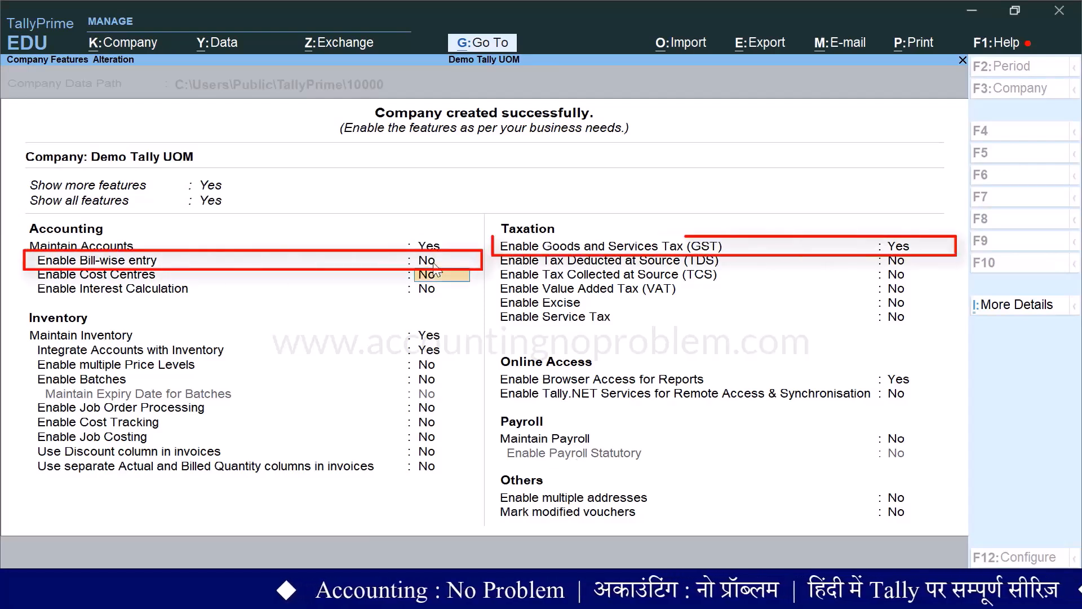
click(891, 247)
text(no)
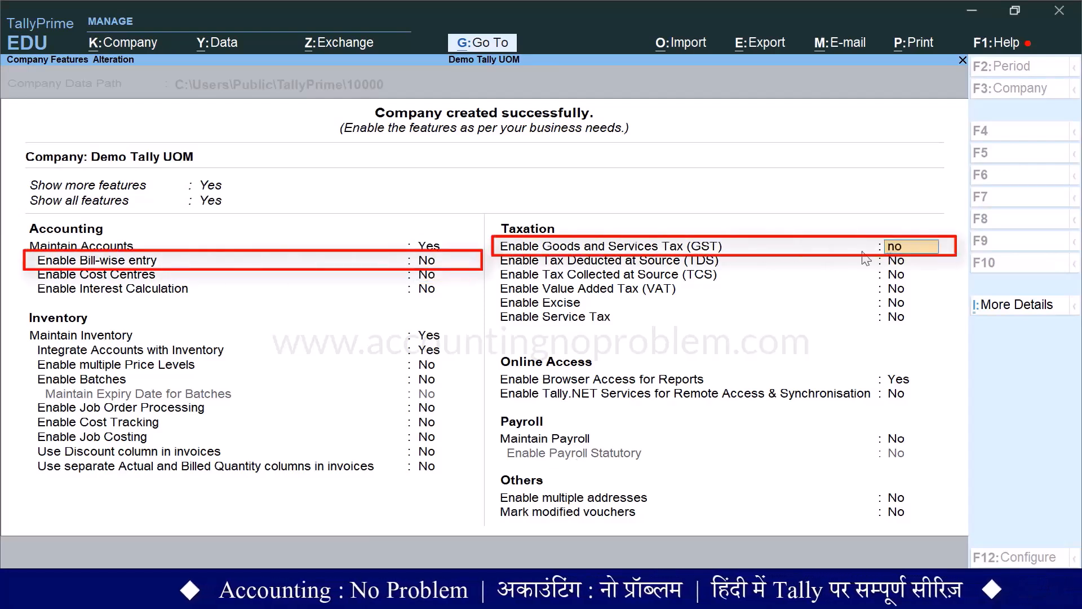
key(Return)
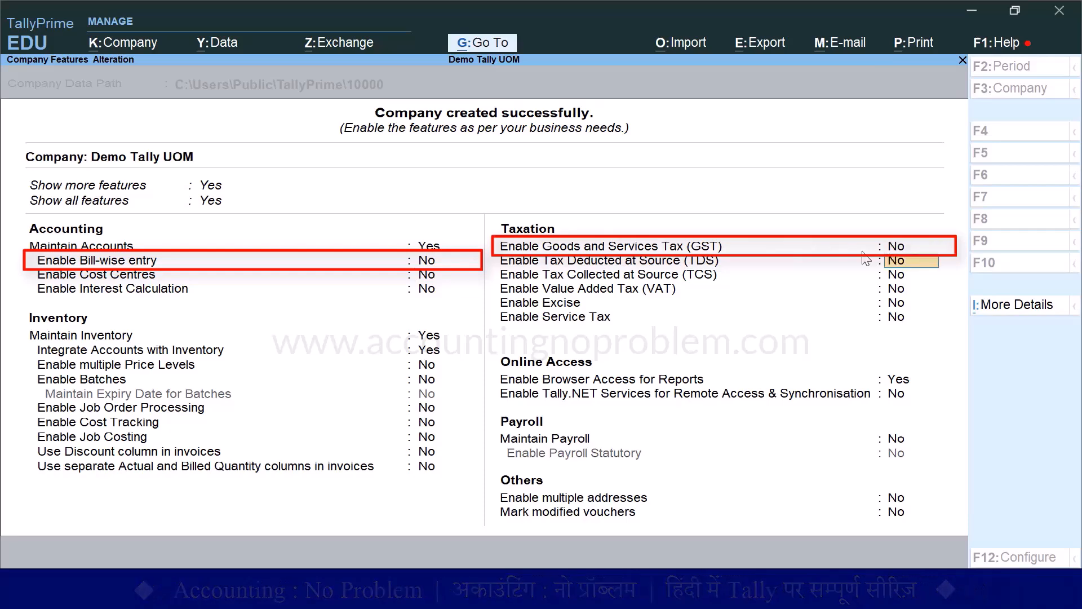
key(ctrl+a)
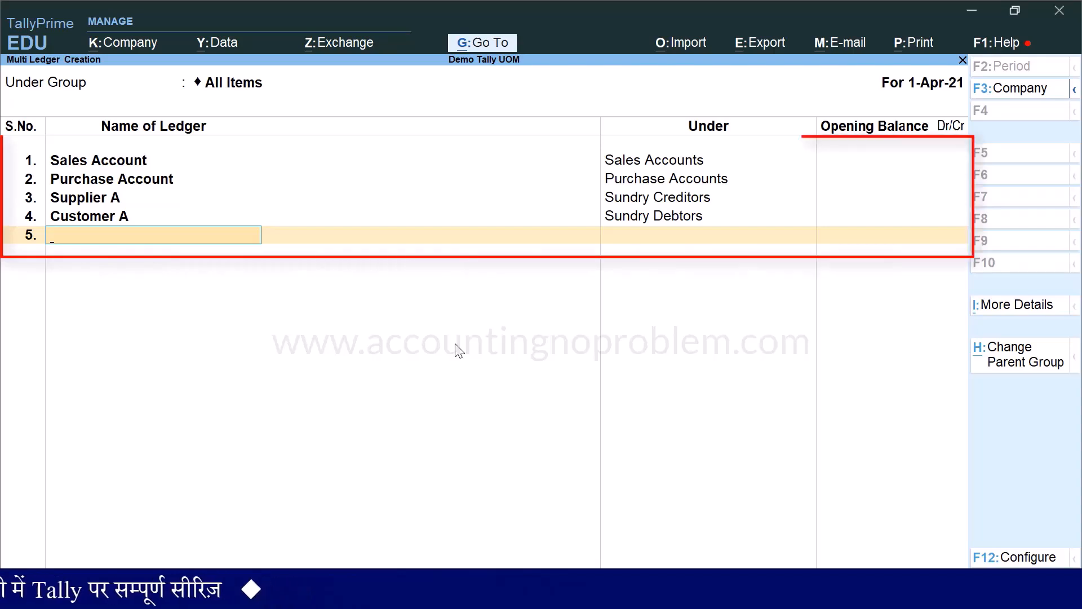
- Save the Sales Account, Purchase Account, Supplier A and Customer A ledgers and return to the Gateway of Tally
key(Return)
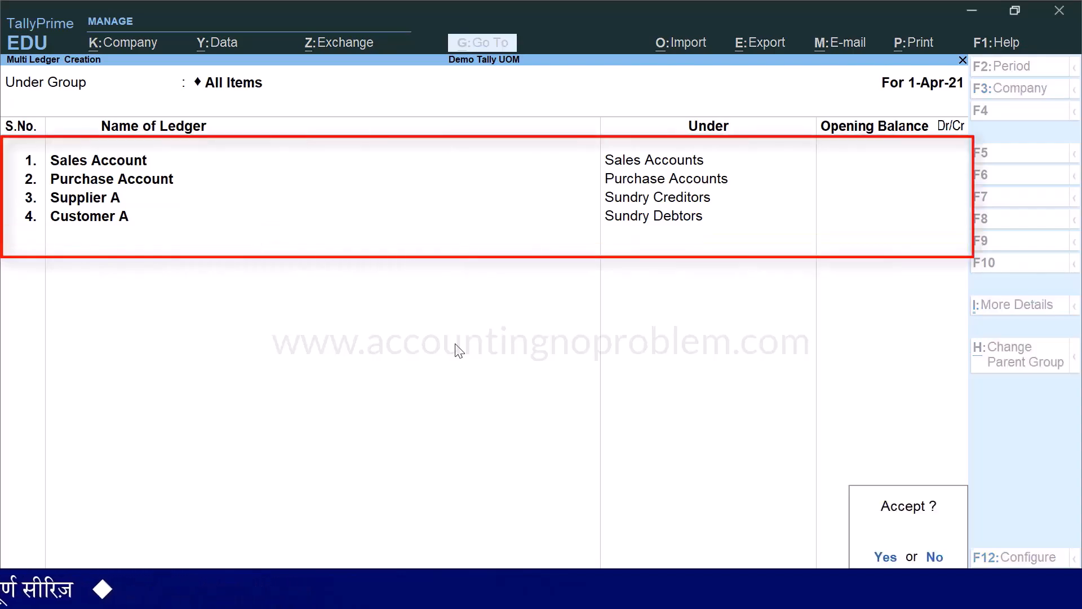
key(y)
key(Escape)
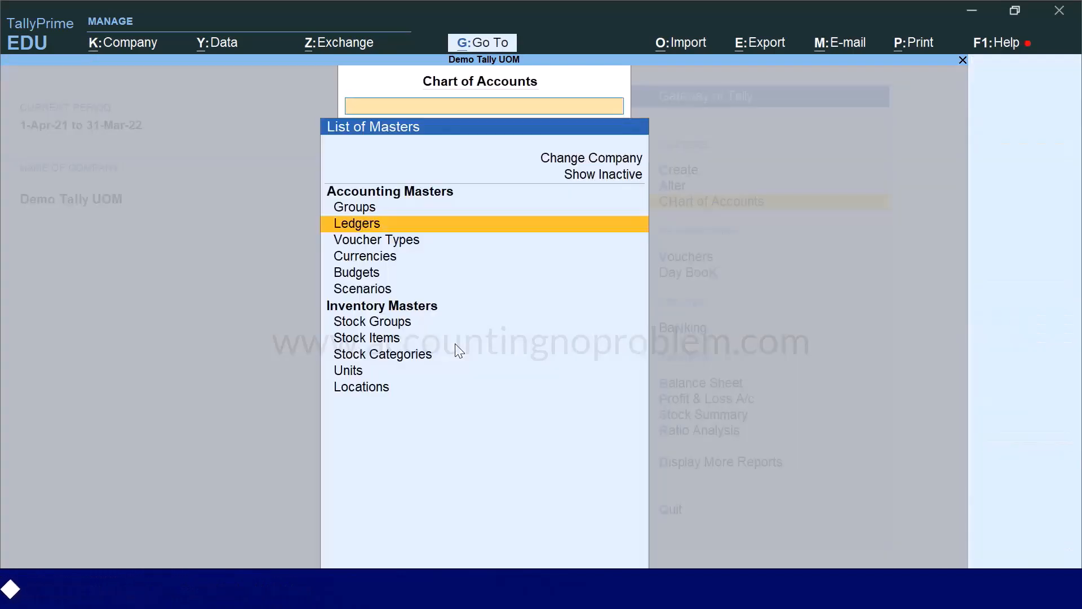
key(Escape)
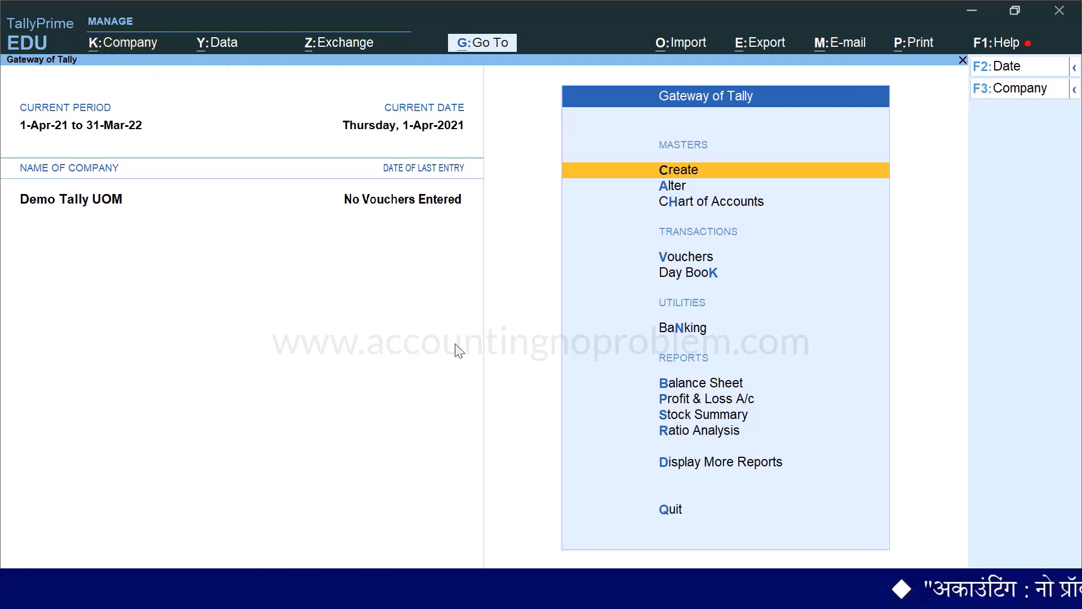
- Create a simple unit of measure with symbol Kgs, formal name Kilograms and 0 decimal places
key(c)
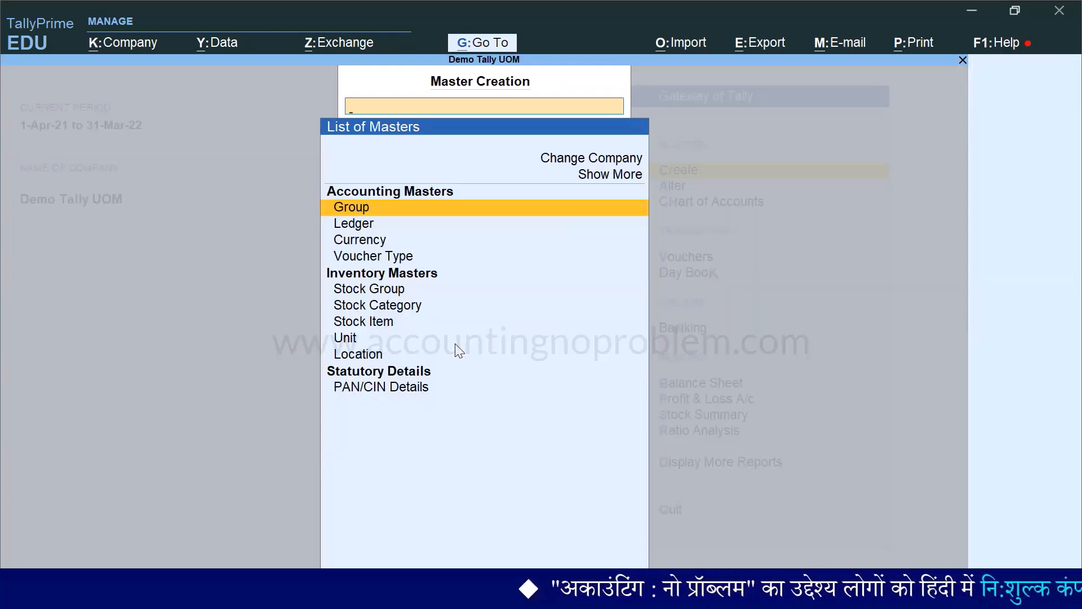
key(Down)
key(Down)
key(Down)
key(Down)
key(Down)
key(Down)
key(Down)
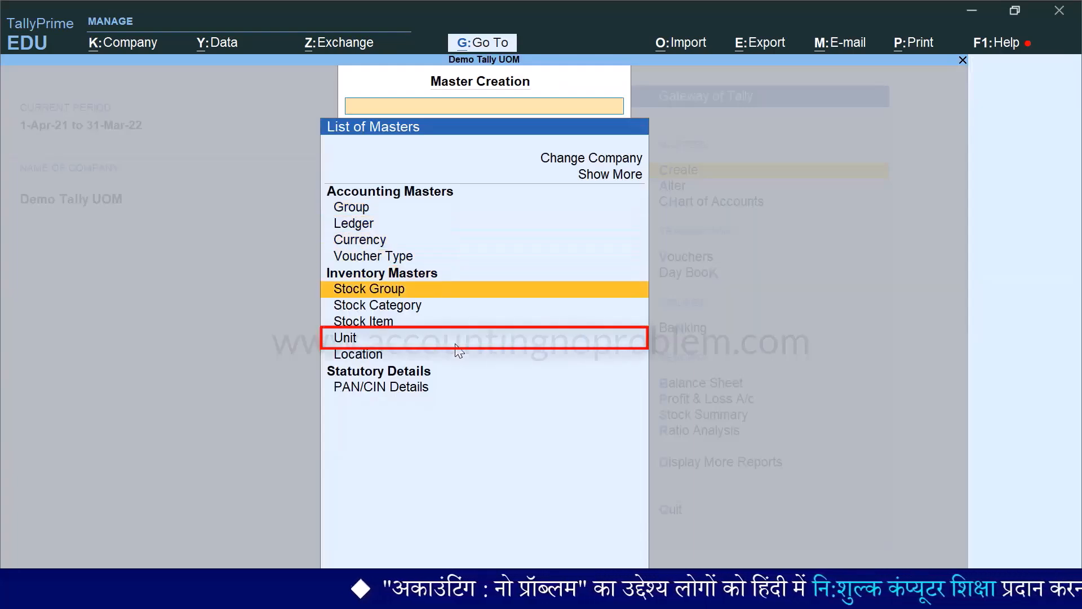
key(Return)
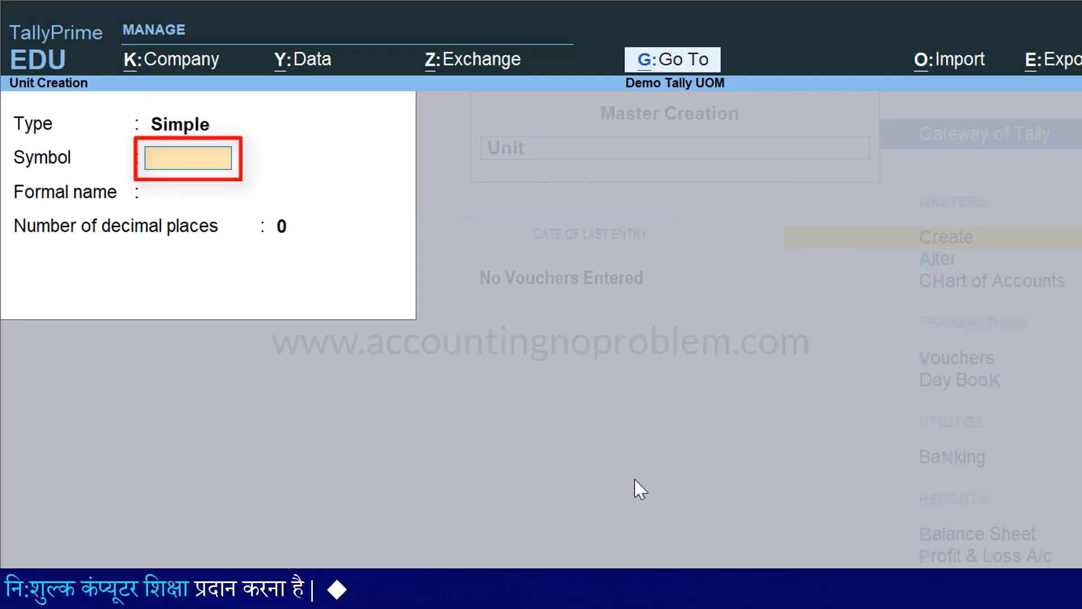
text(Kgs)
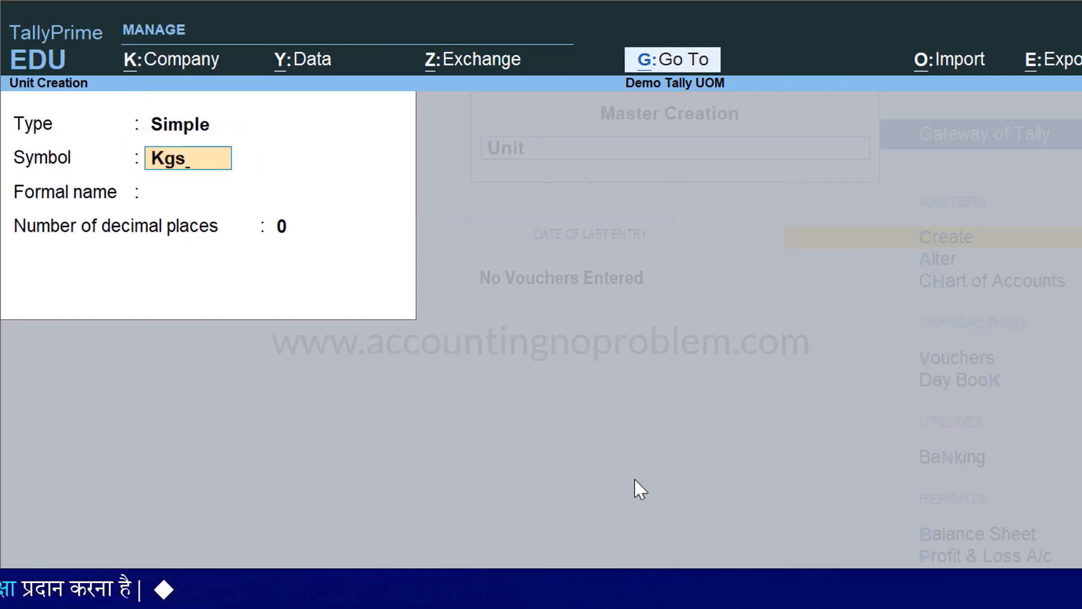
key(Return)
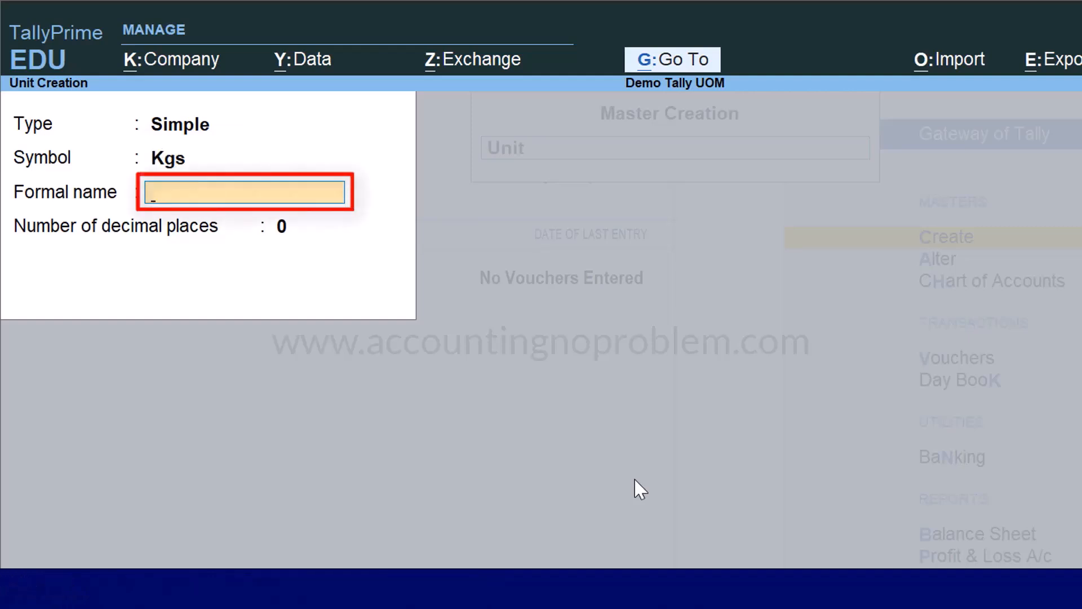
text(Kilograms)
key(Return)
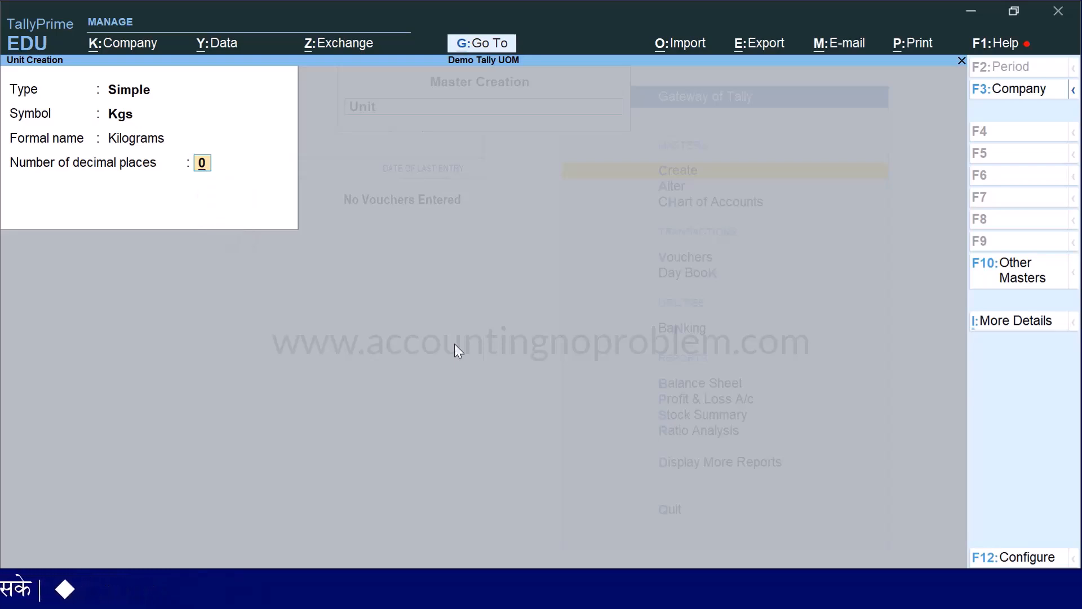
key(Return)
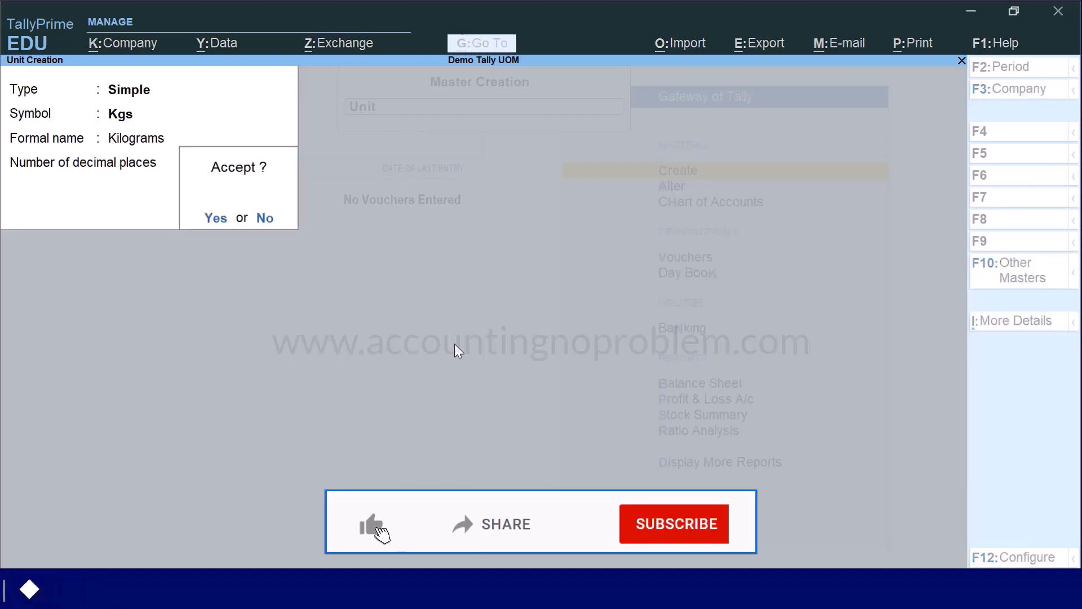
key(Return)
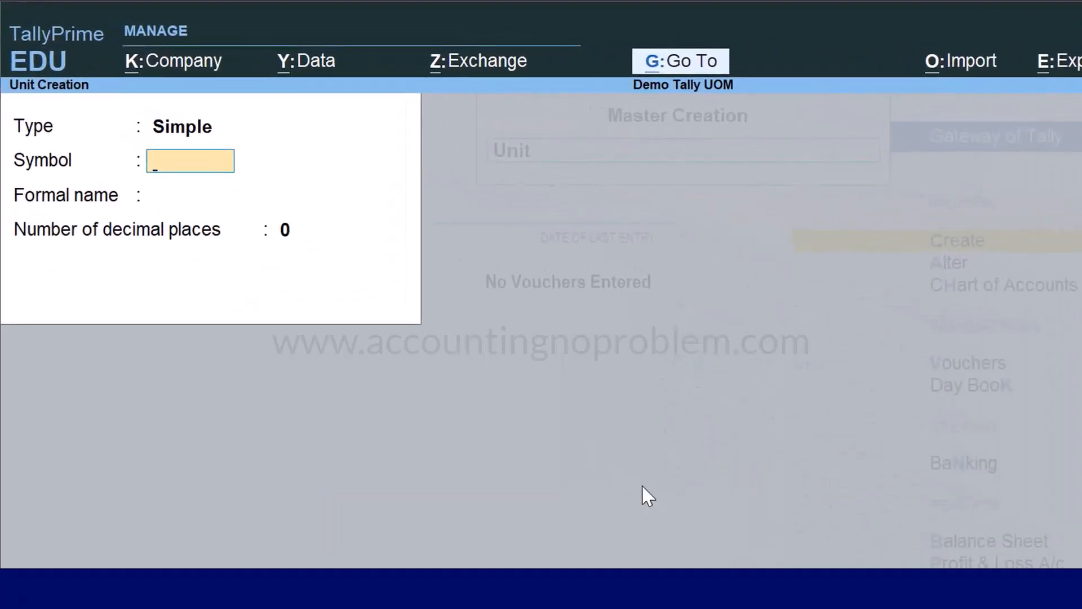
- Create a simple unit with symbol Qtl, formal name Quintal and 2 decimal places, and return to the Gateway of Tally
text(Qtl)
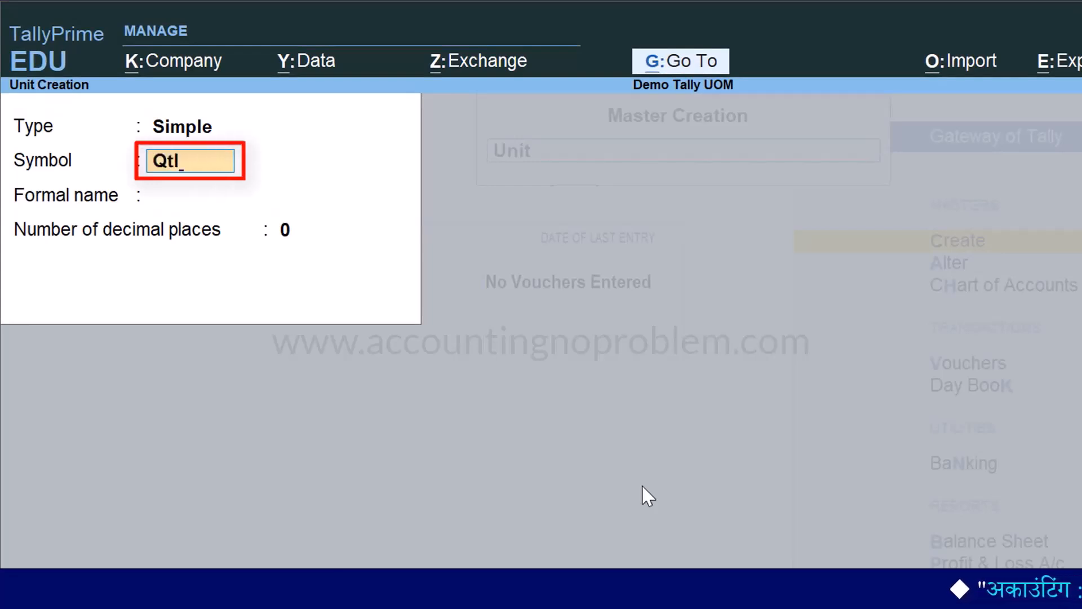
key(Return)
text(Quintal)
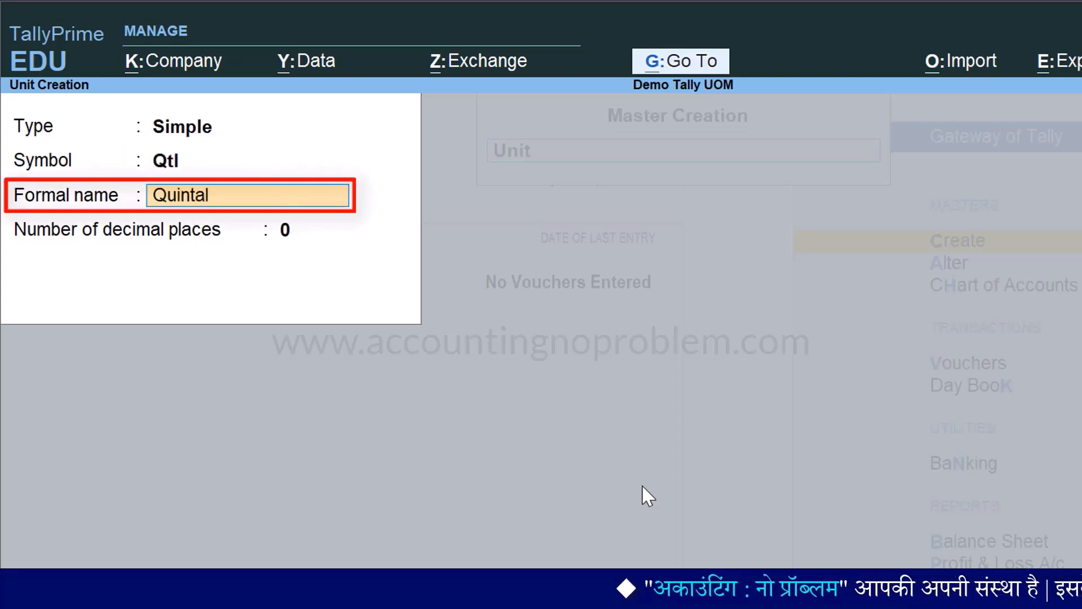
key(Return)
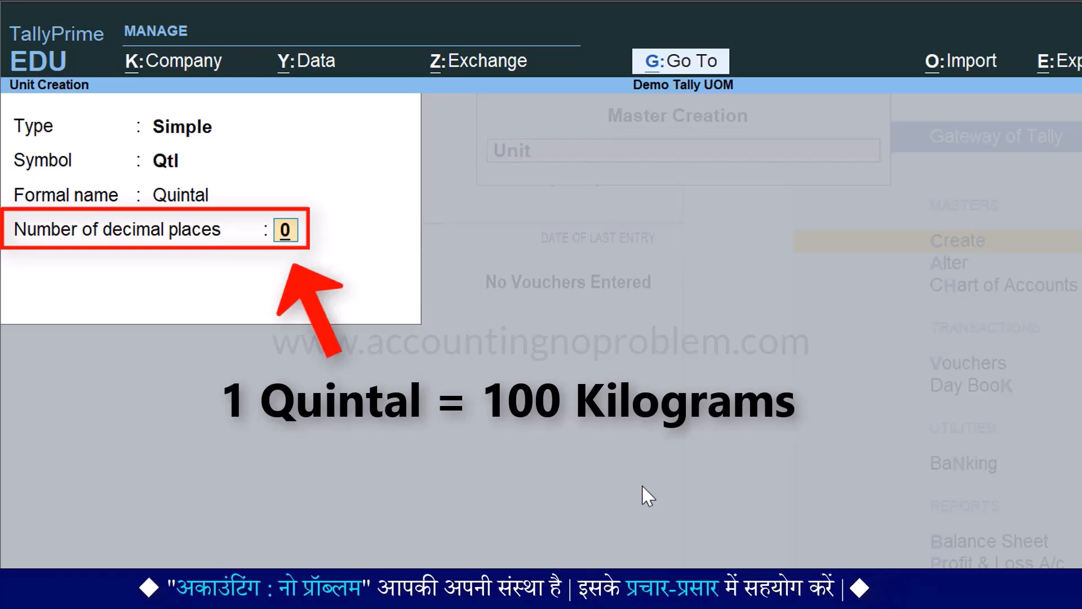
text(2)
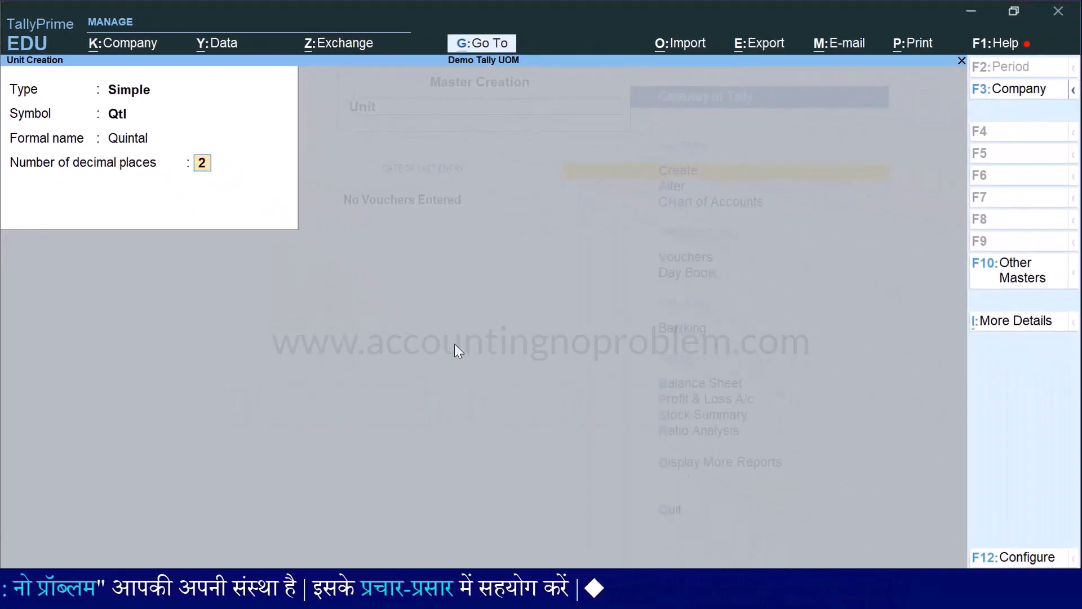
key(Return)
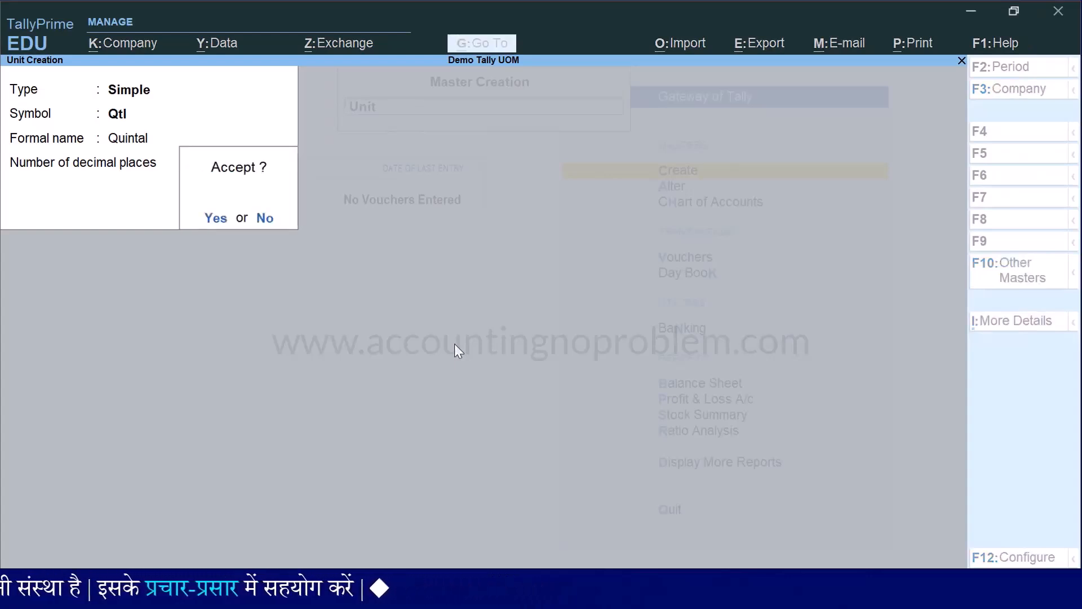
key(Return)
key(Escape)
key(Escape)
key(Escape)
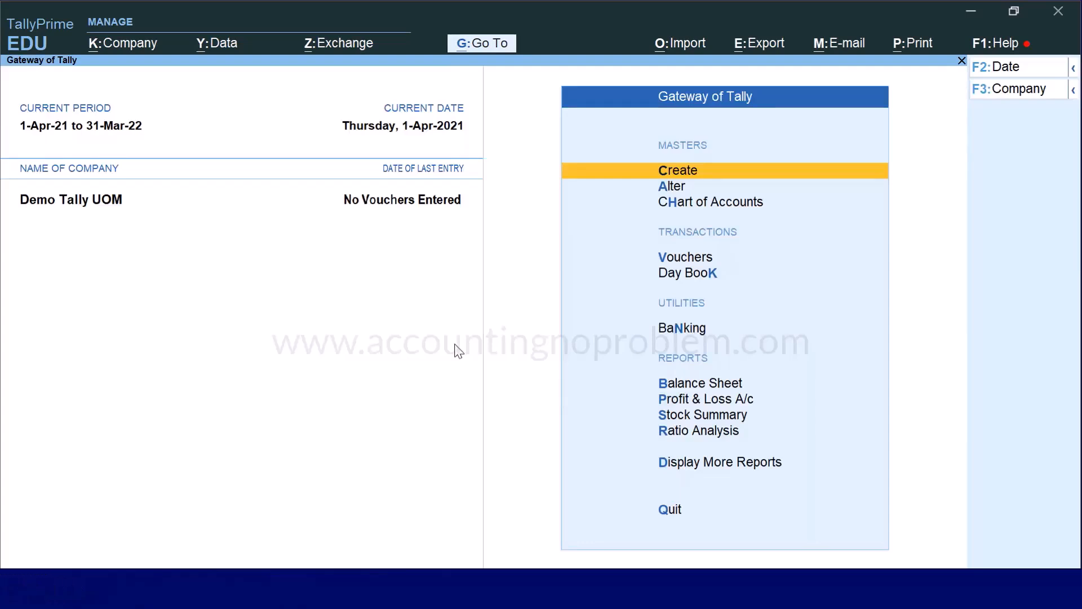
- Start a new stock item named Rice without an alias, under the Primary group
key(Return)
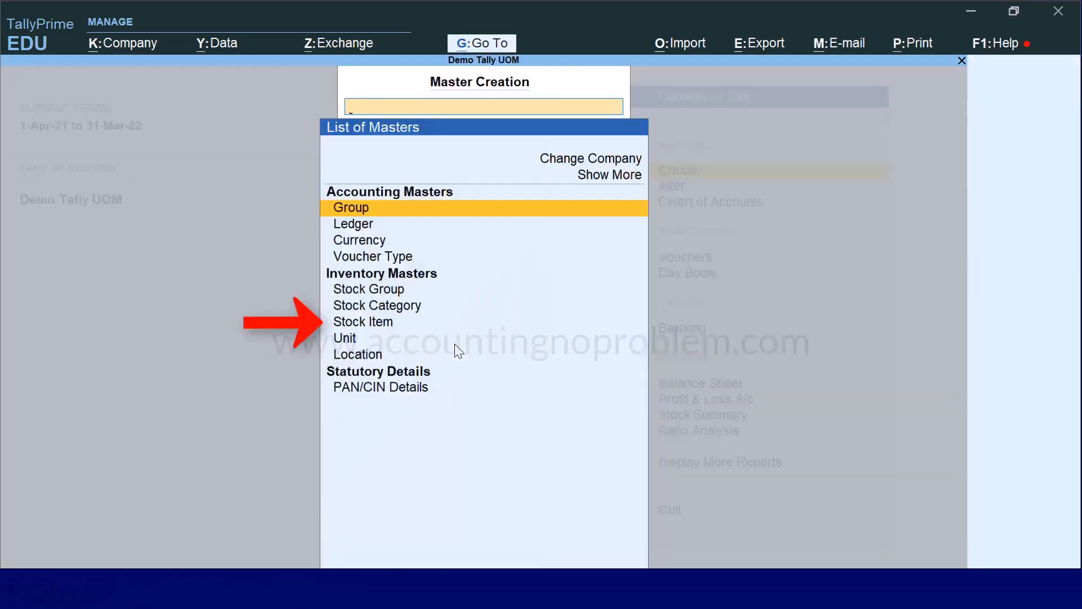
key(Down)
key(Down)
key(Down)
key(Down)
key(Down)
key(Down)
key(Return)
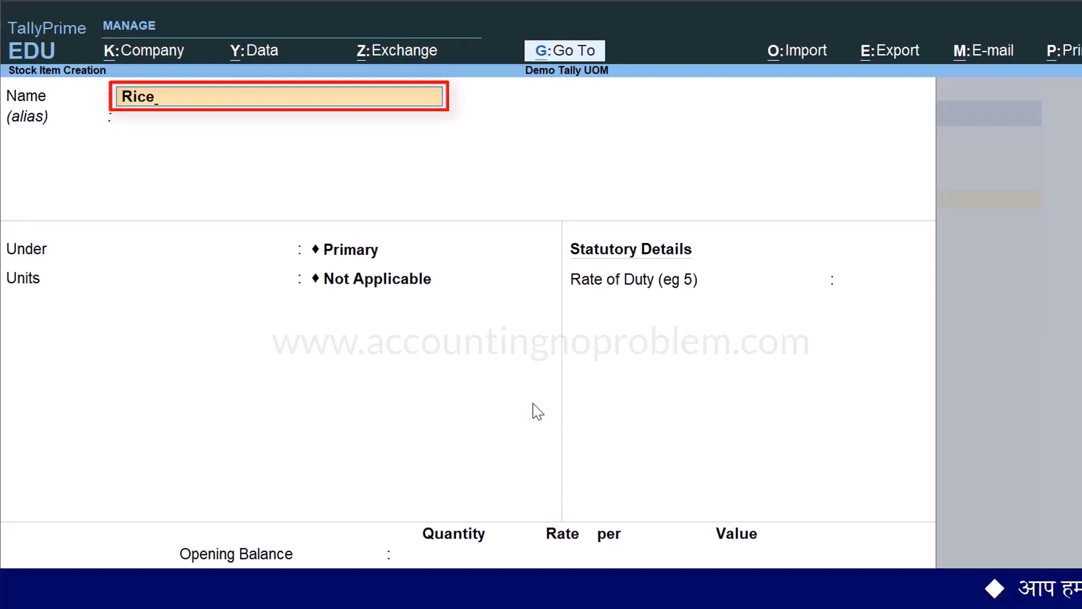
key(Return)
key(Return)
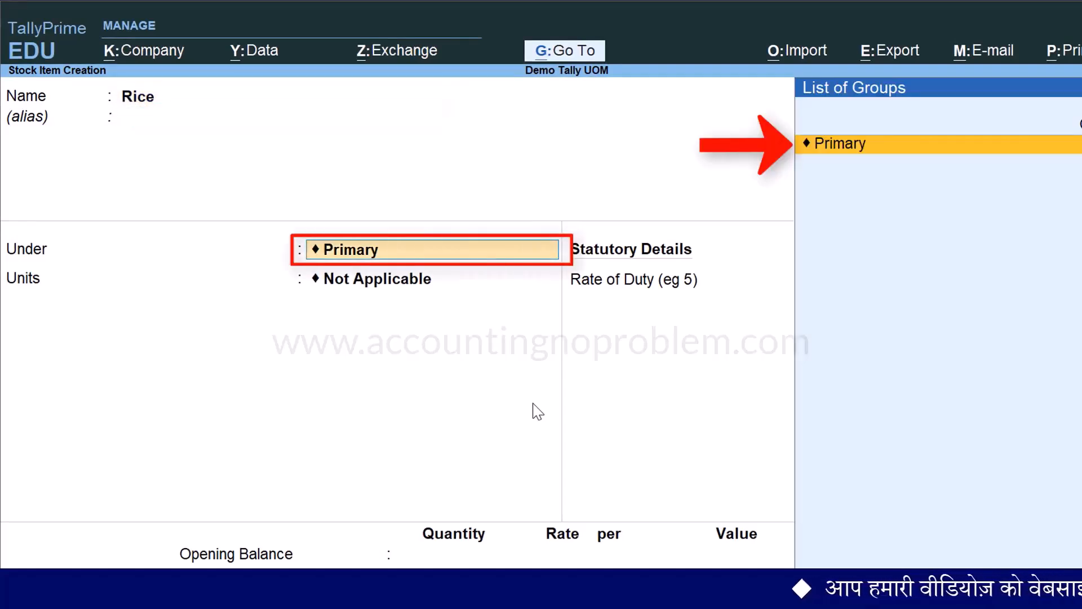
key(Return)
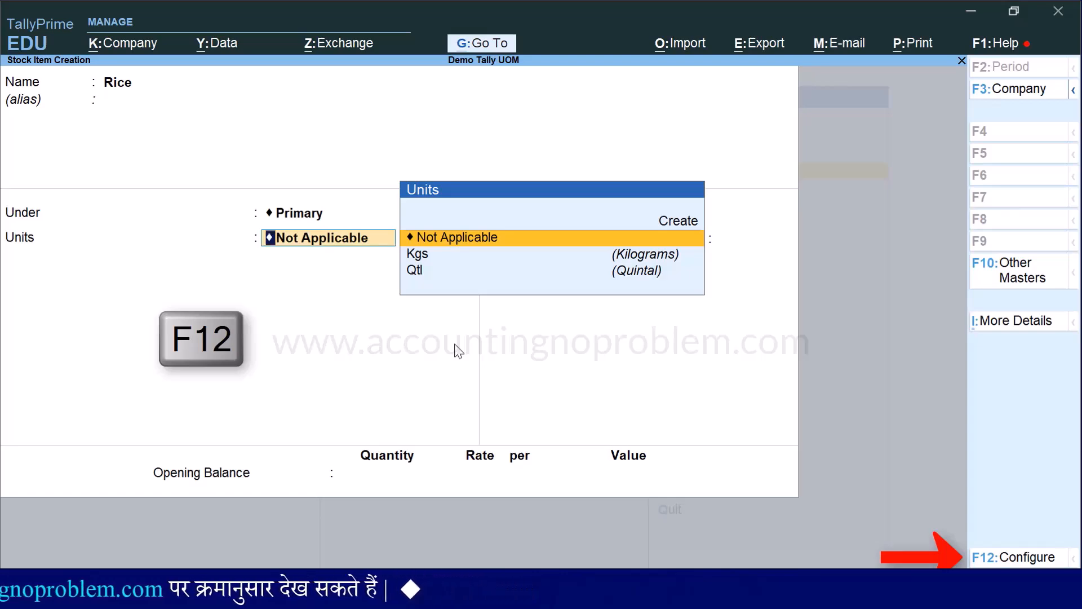
- Set Use Alternative Units to Yes in the stock item configuration and save it
key(F12)
key(Return)
key(Return)
key(Return)
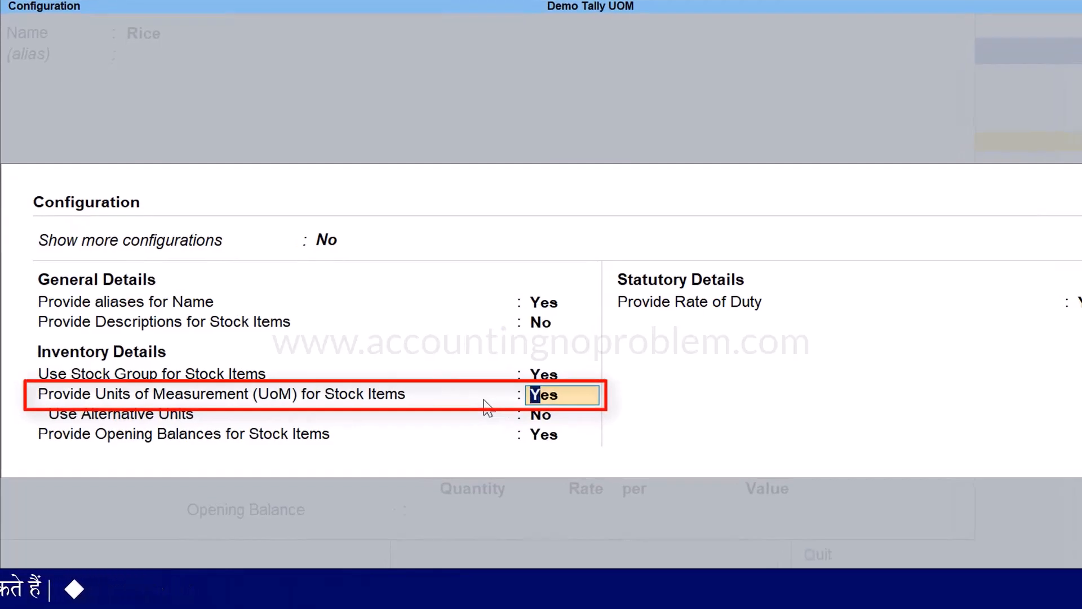
key(Return)
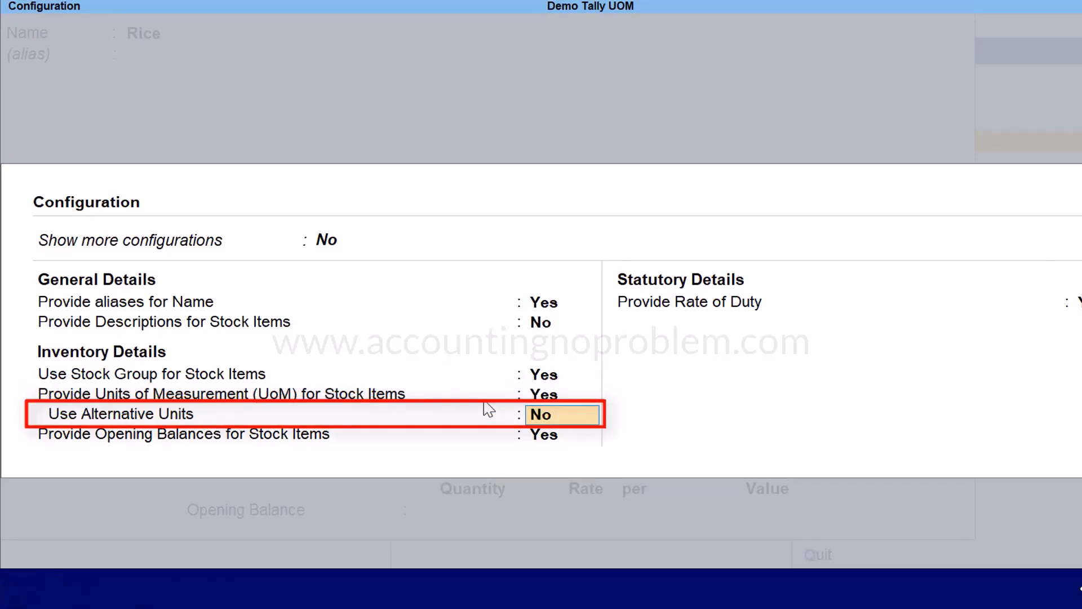
text(y)
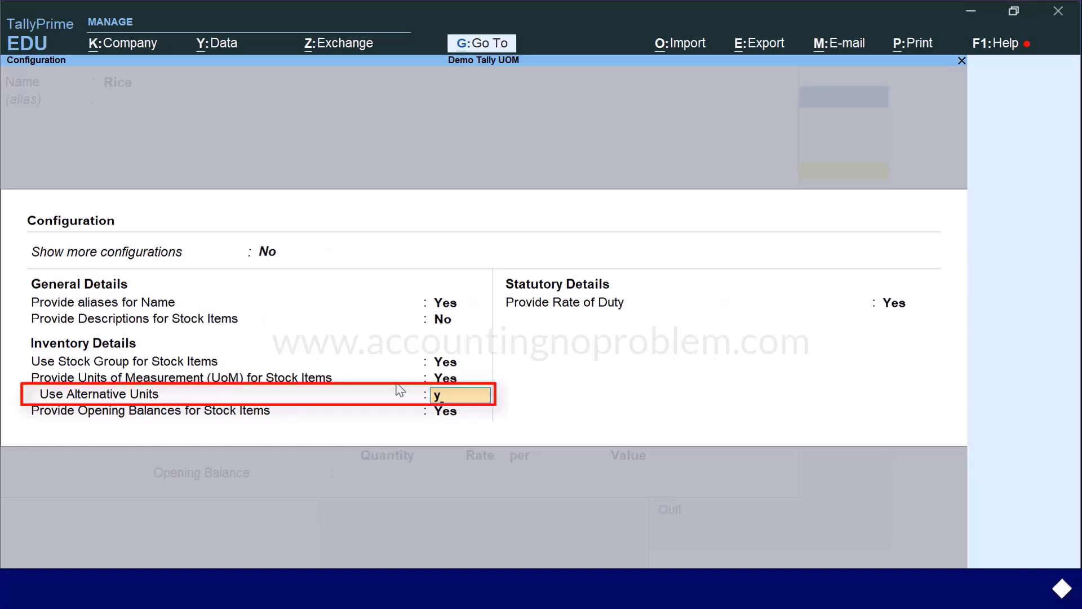
key(Return)
key(ctrl+a)
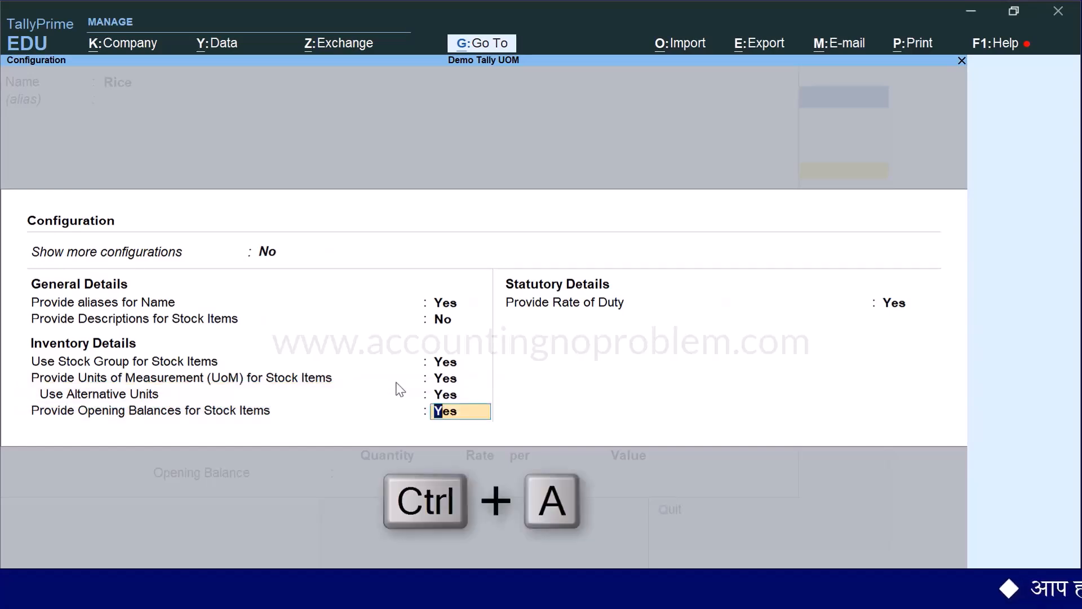
key(Return)
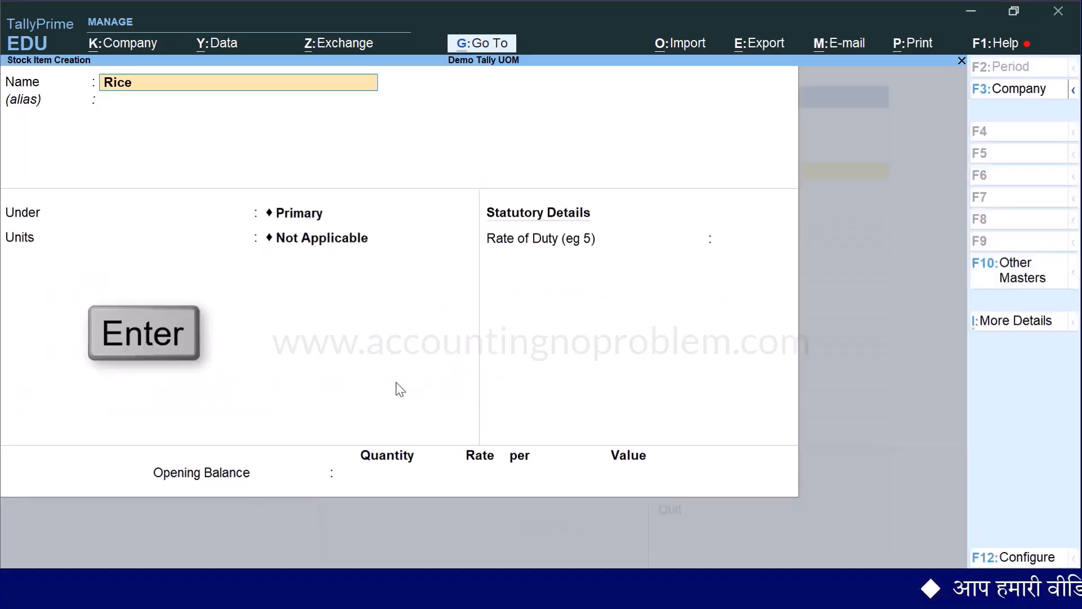
- Set the main unit of the Rice stock item to Kgs, keeping it under Primary
key(Return)
key(Return)
key(Return)
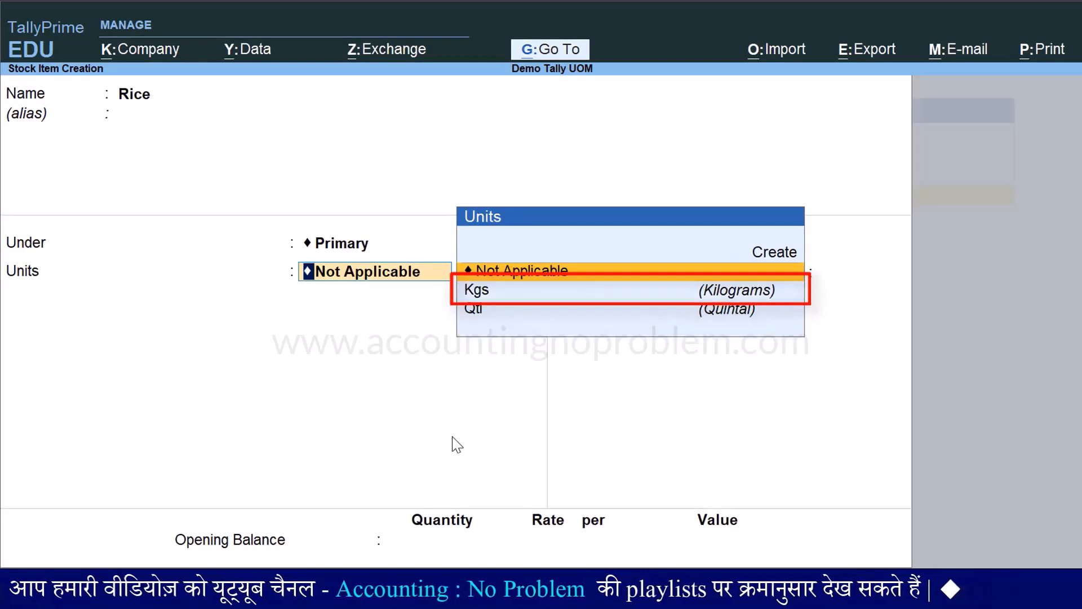
key(Down)
key(Return)
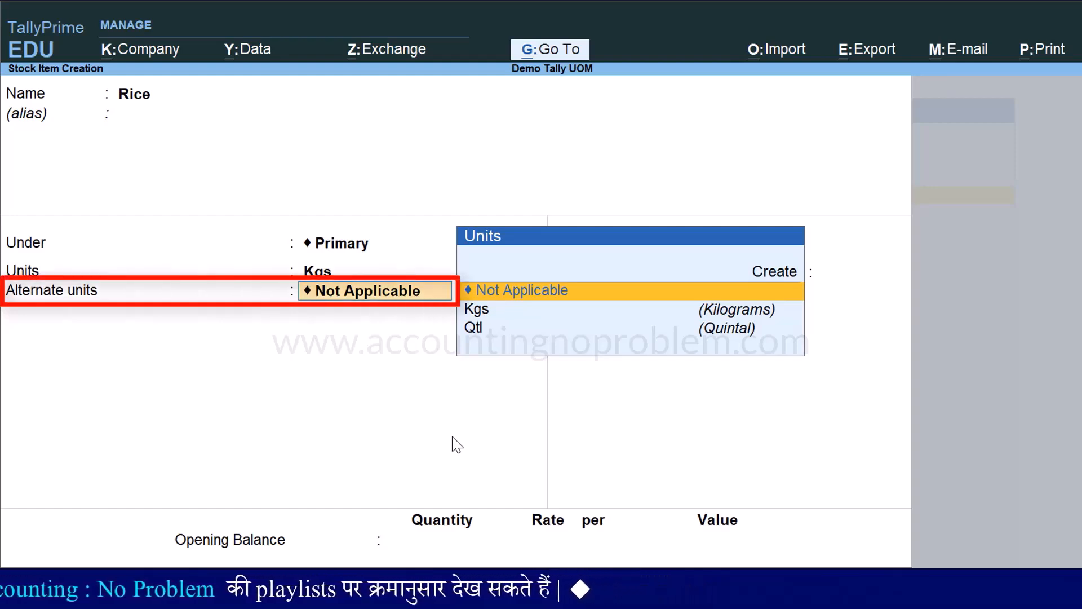
- Set the alternate unit of Rice to Qtl with the conversion 1 Qtl = 100 Kgs
key(Down)
key(Down)
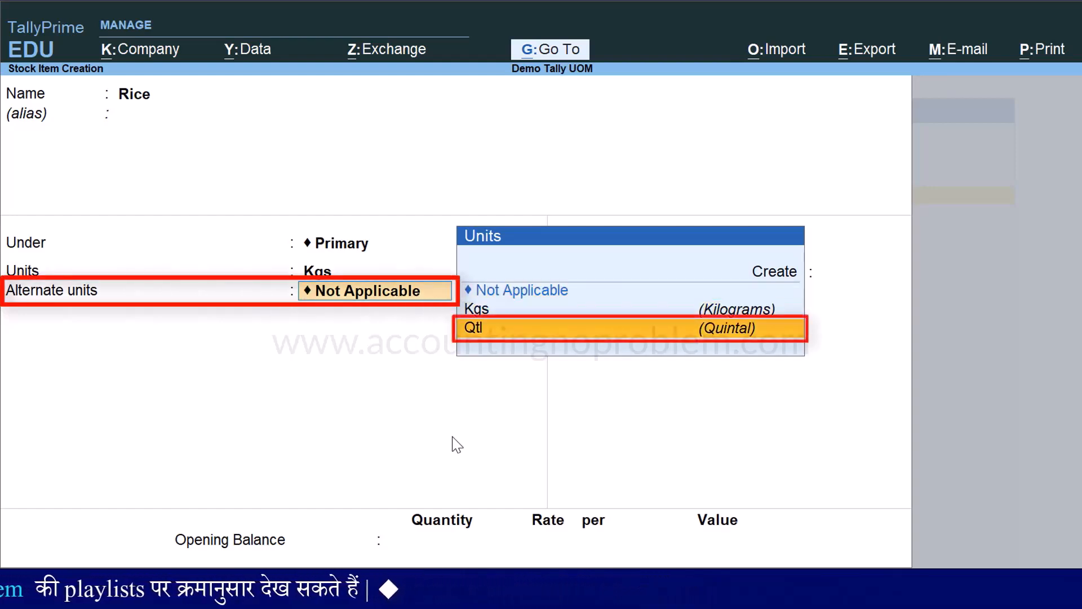
key(Return)
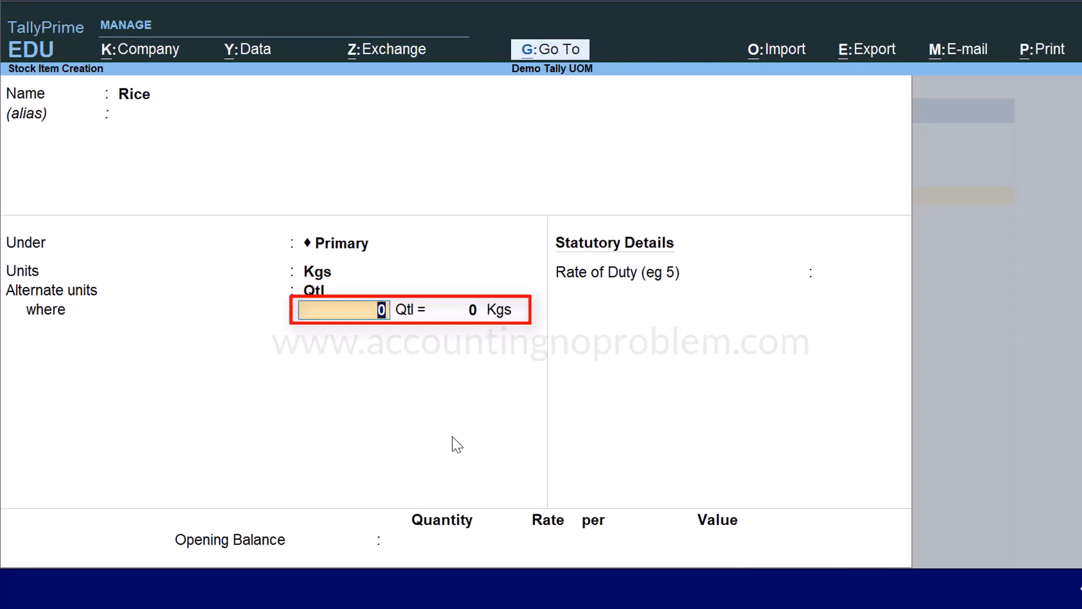
key(Return)
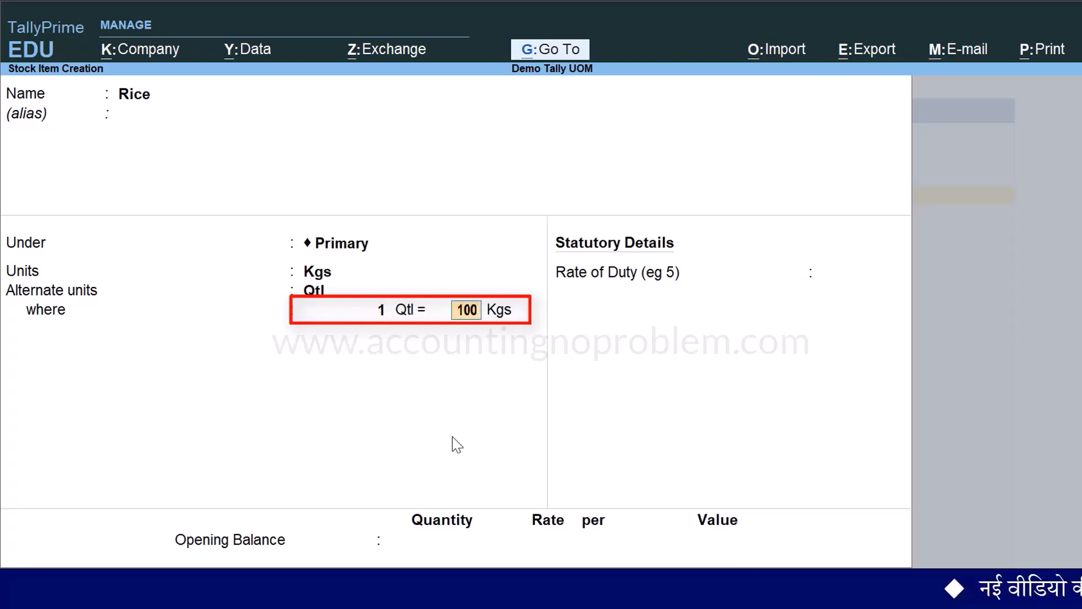
- Confirm the 100 Kgs conversion, leave the duty rate blank, and save the Rice stock item
text(100)
key(Return)
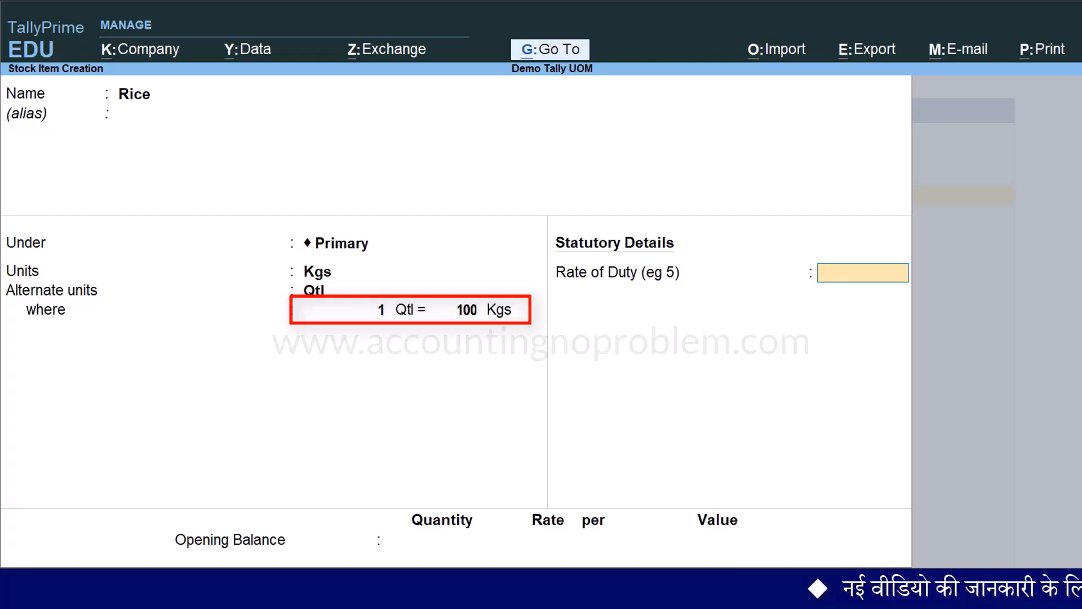
key(Return)
key(Return)
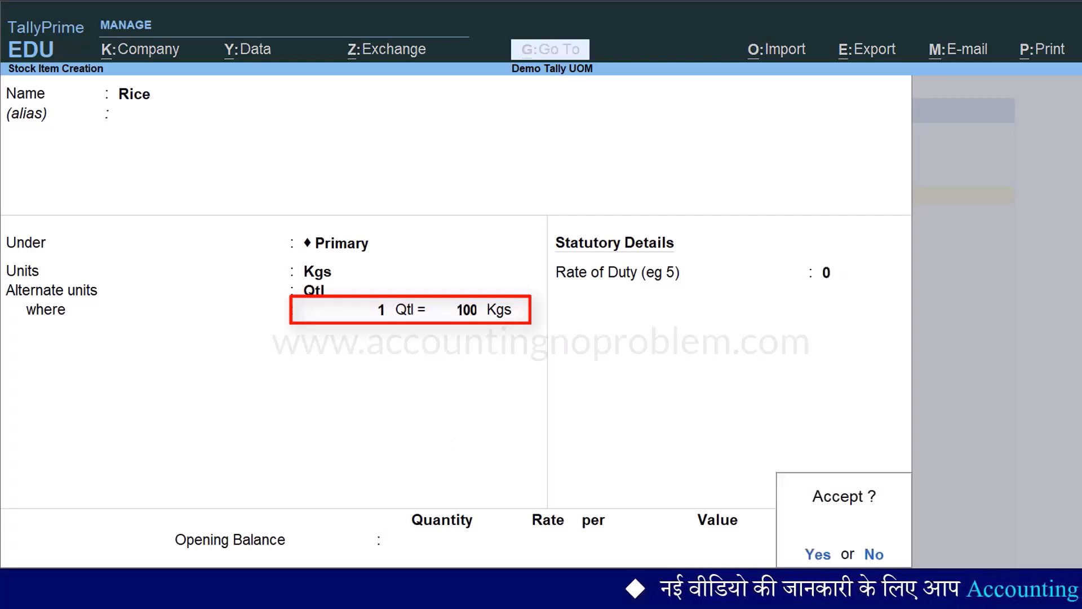
key(Return)
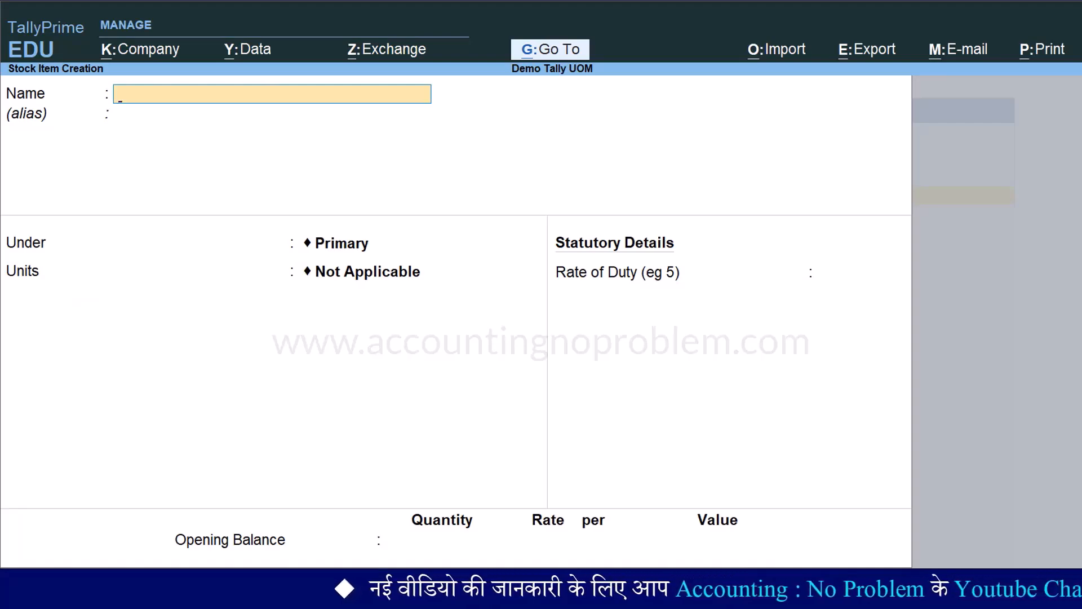
key(Escape)
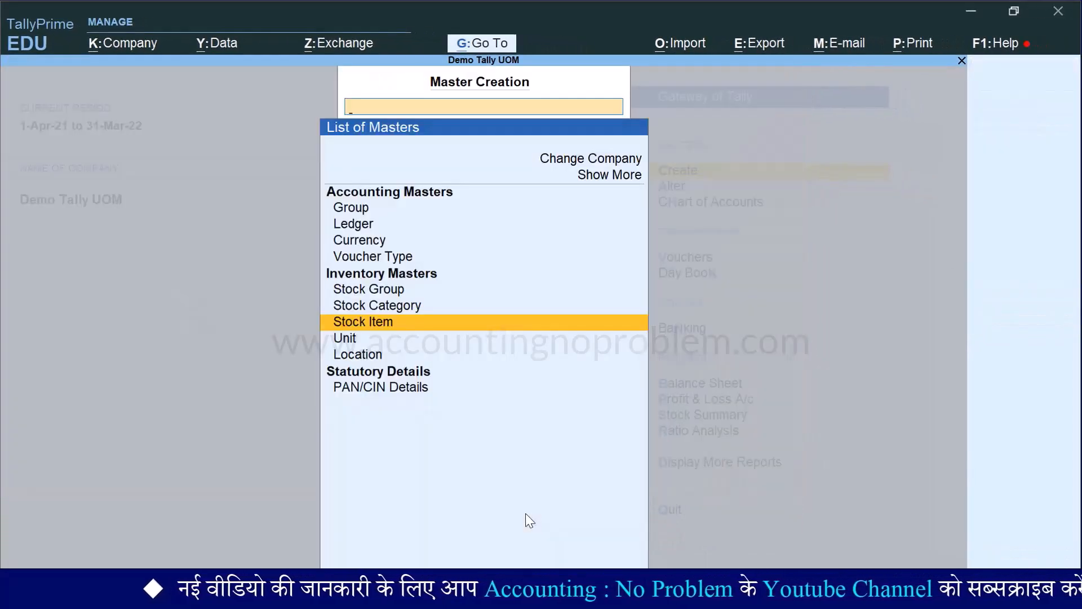
- Start a purchase voucher, leaving the supplier invoice number and date blank
key(Escape)
key(Down)
key(Down)
key(Down)
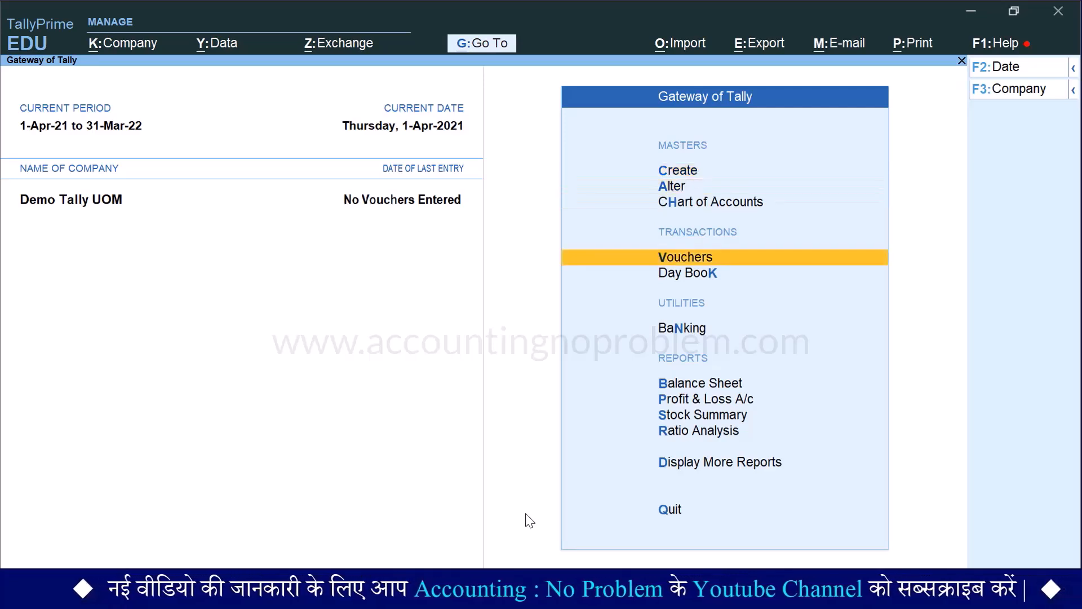
key(Return)
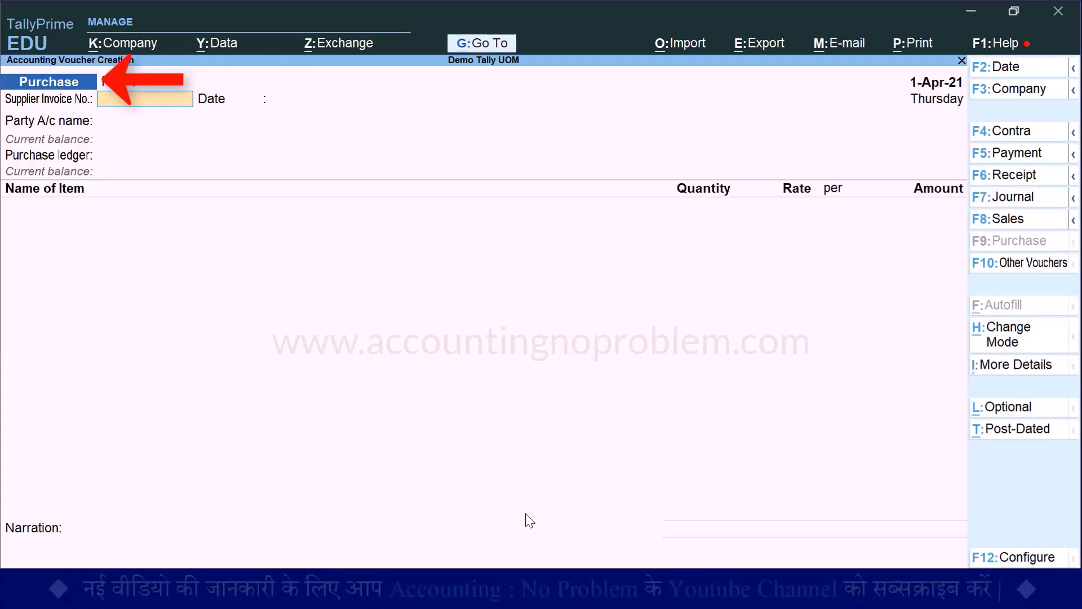
key(Return)
key(Return)
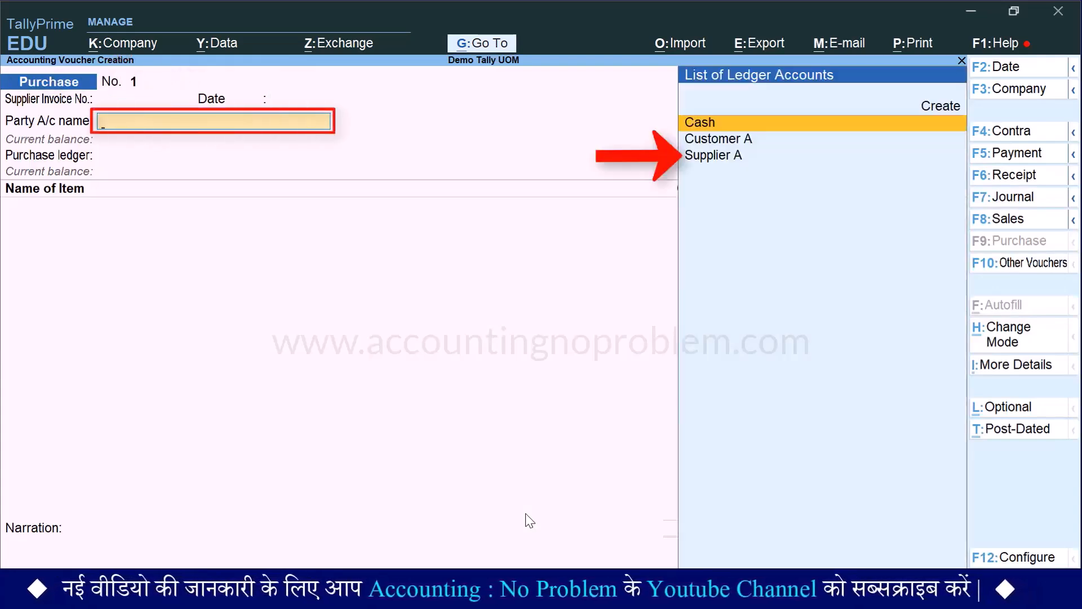
- Set the purchase party to Supplier A with its default party details and the purchase ledger to Purchase Account
key(Down)
key(Down)
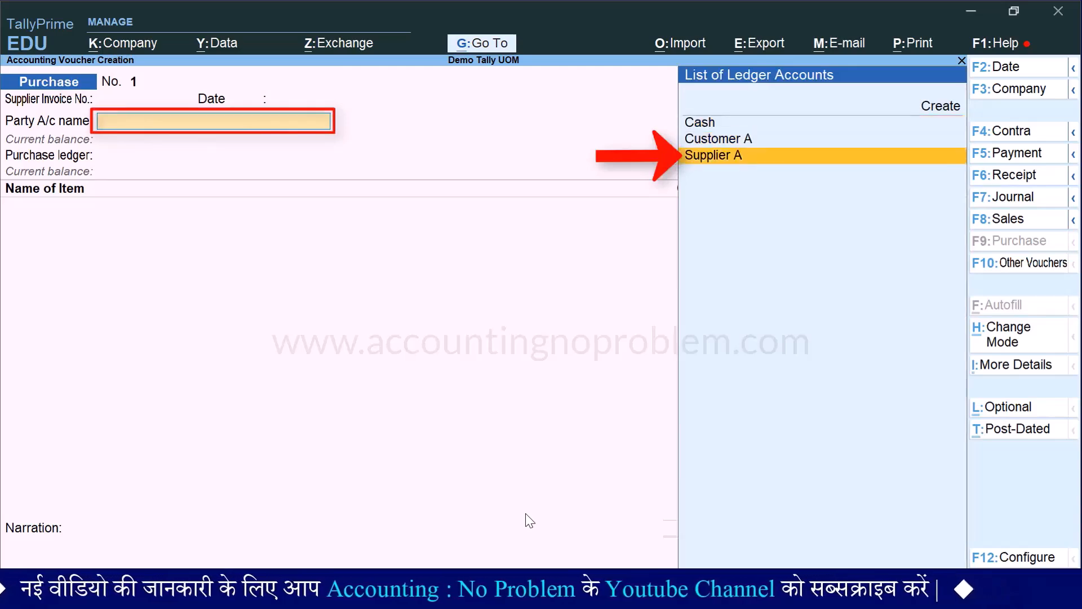
key(Return)
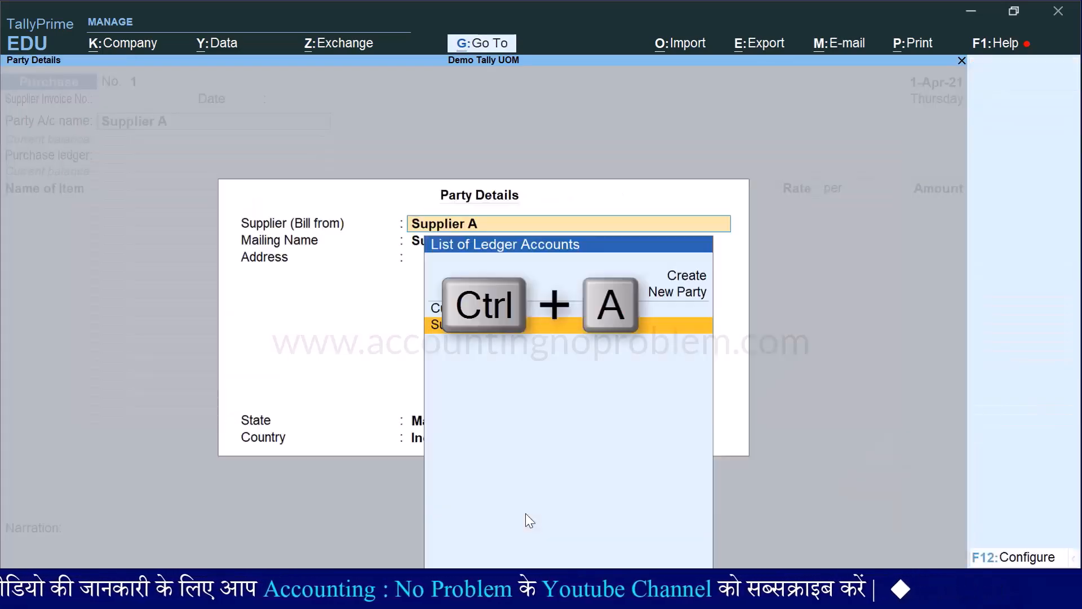
key(ctrl+a)
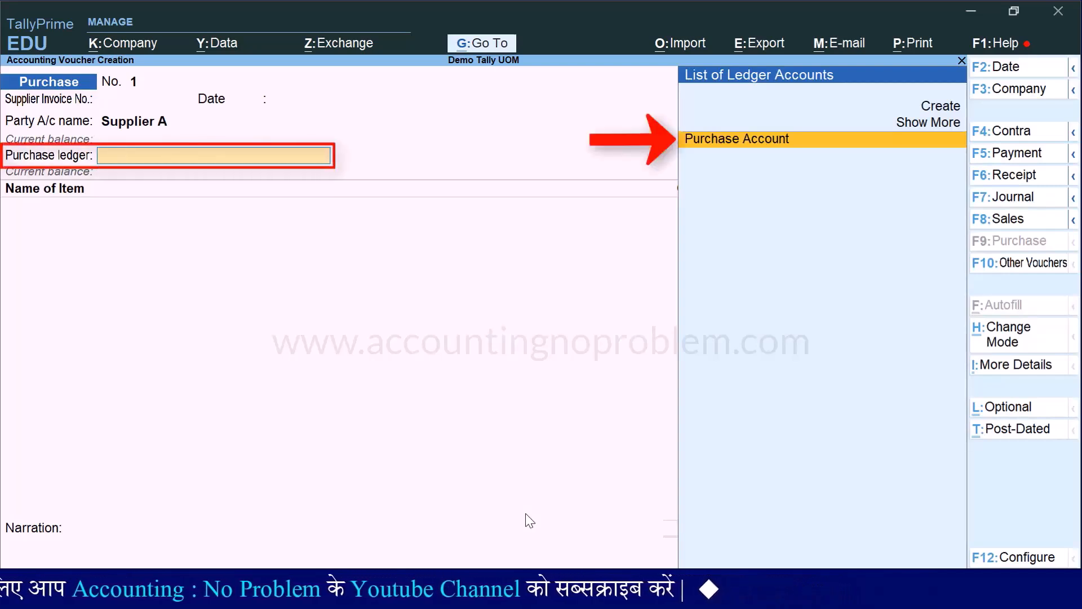
key(Return)
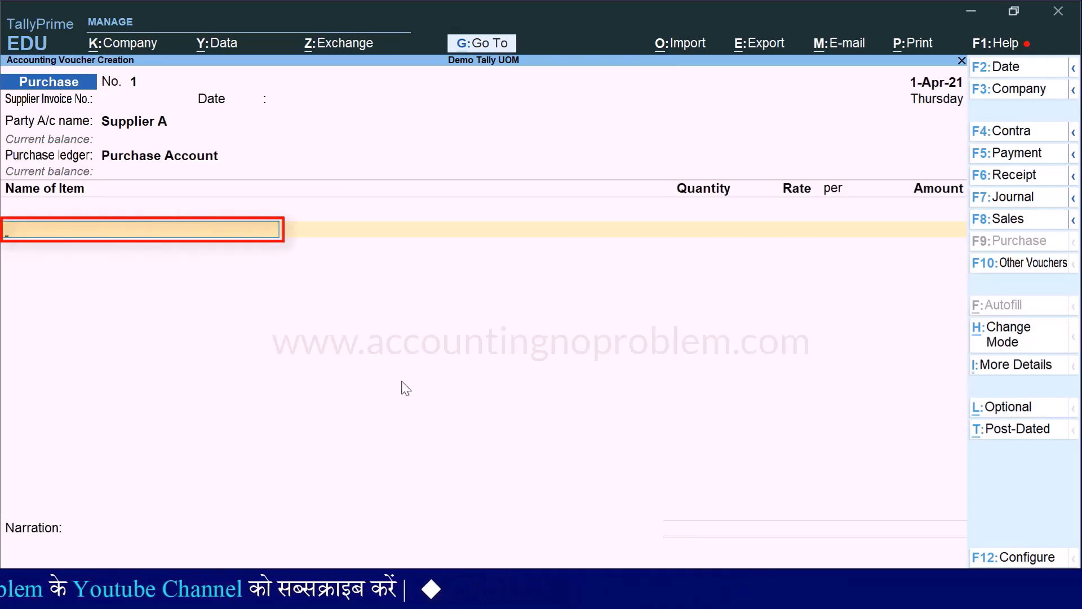
- Add Rice to the purchase voucher and try entering its quantity as 4 without a unit
text(R)
key(Return)
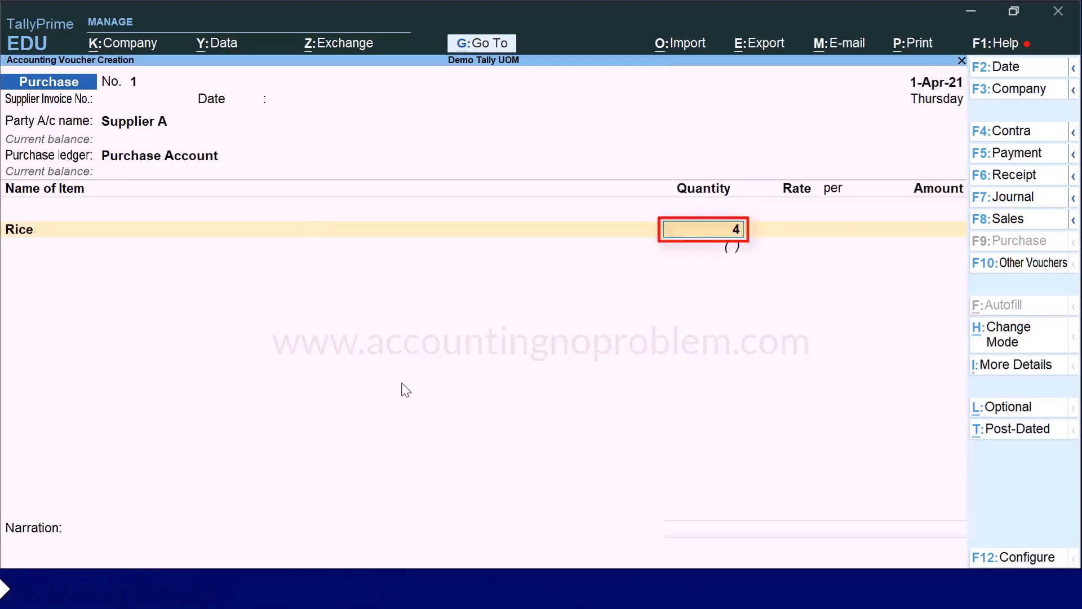
key(Return)
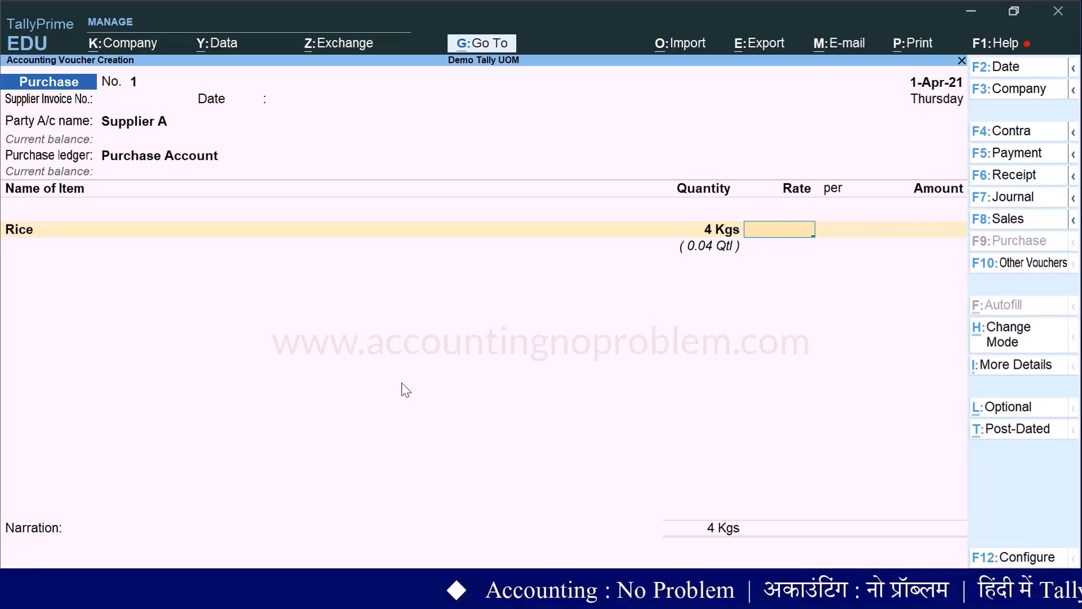
- Go back to the Rice line and set its quantity to 4 in the alternate unit Qtl
key(BackSpace)
key(BackSpace)
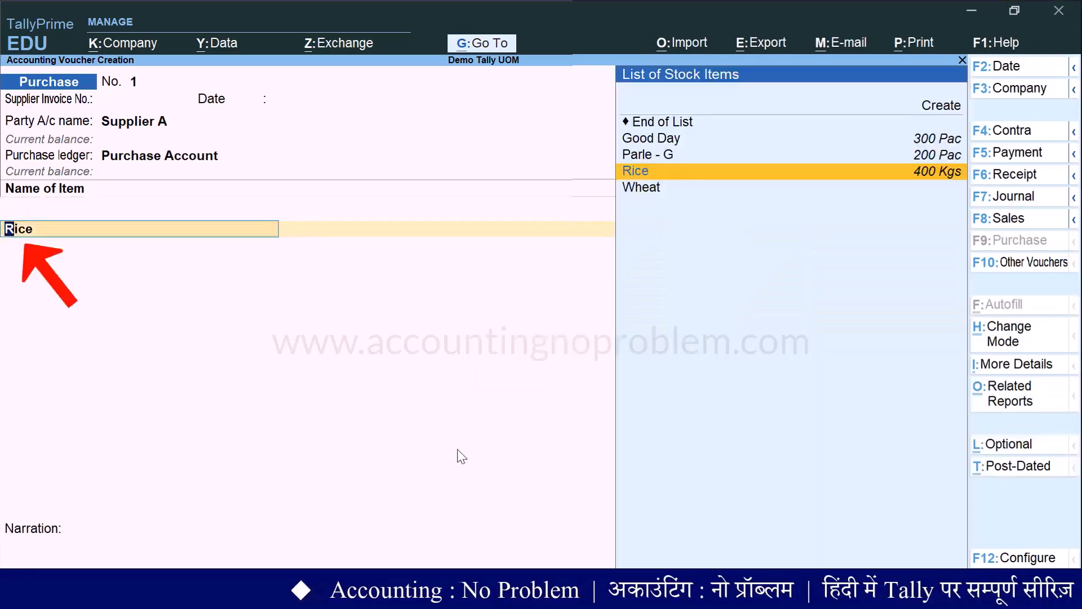
key(Return)
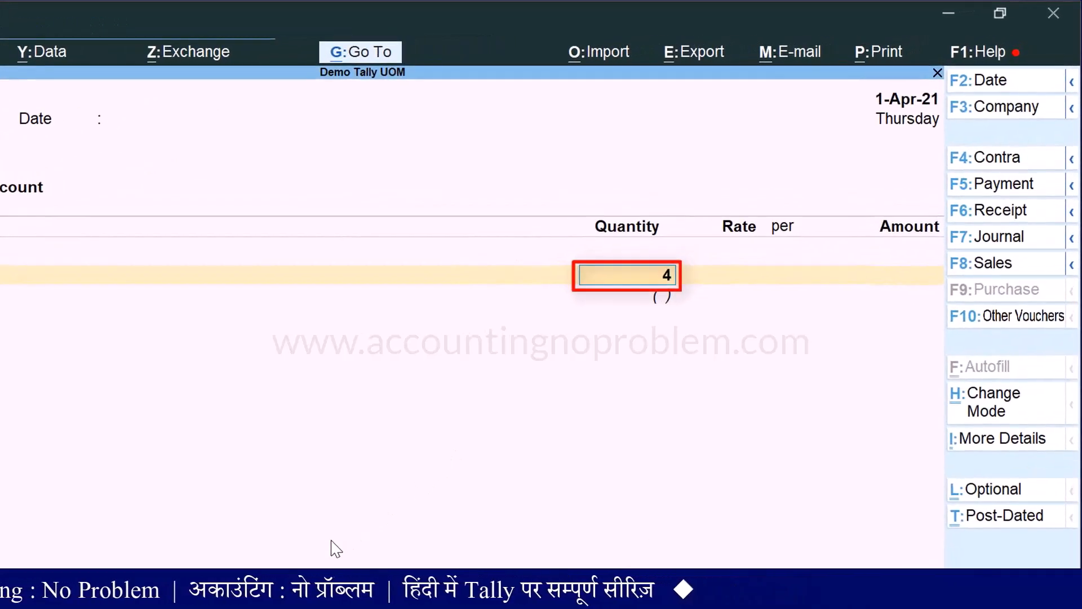
text(q)
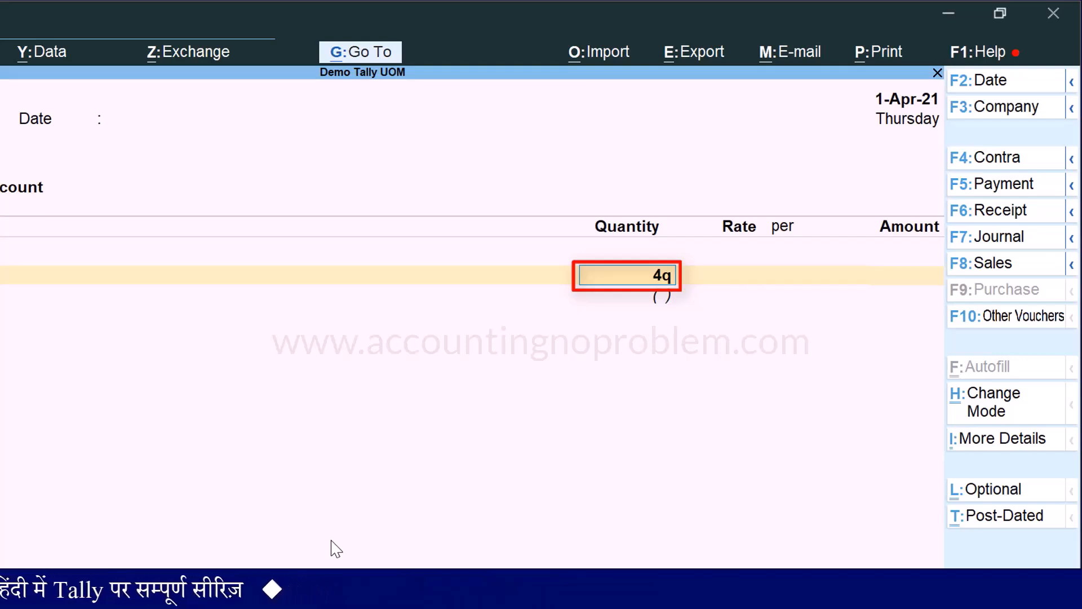
key(Return)
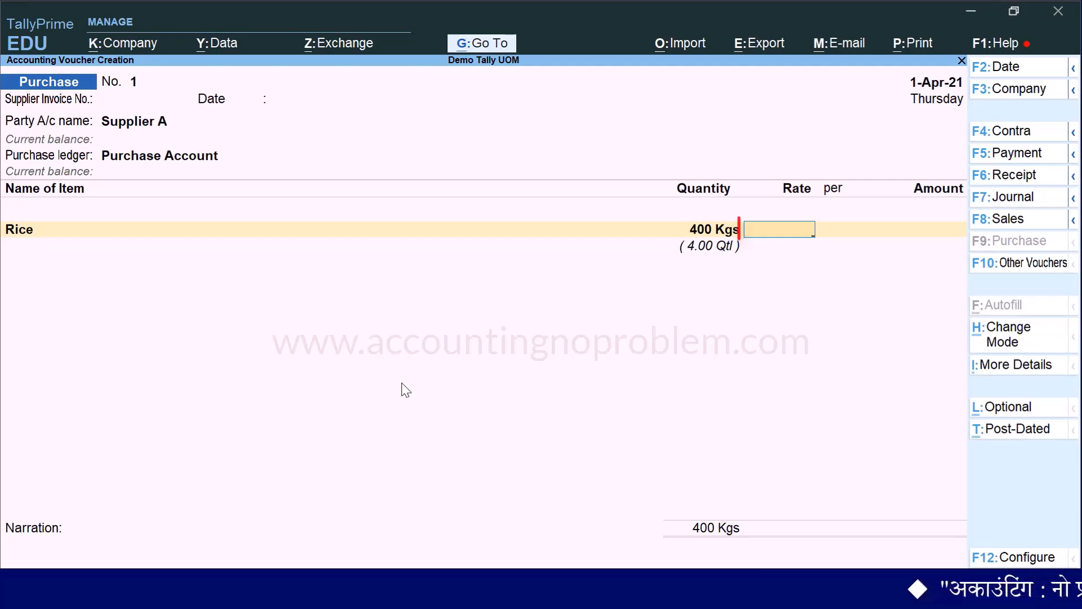
- Set the purchase rate of Rice to 4000 per Qtl
text(4000)
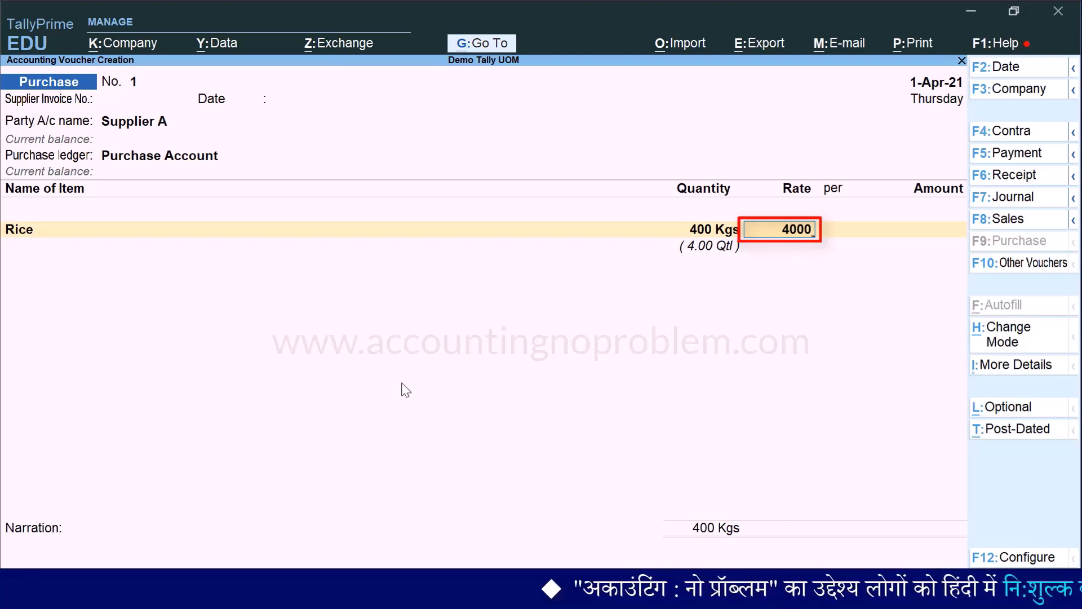
key(Return)
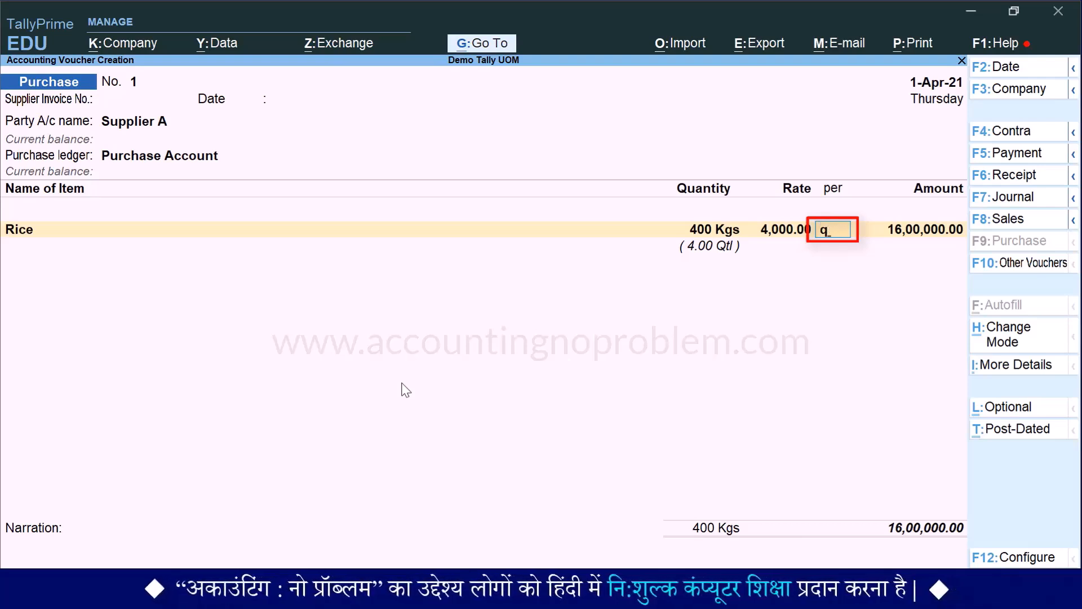
key(Return)
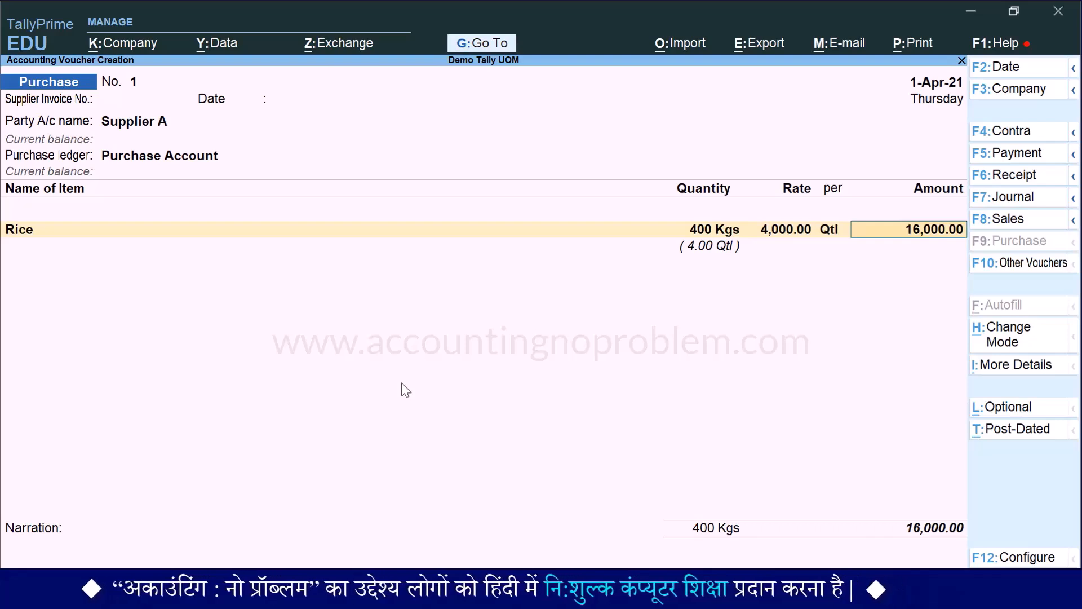
- End the purchase item list, leave the narration blank, and save the voucher
key(Return)
key(Return)
key(Return)
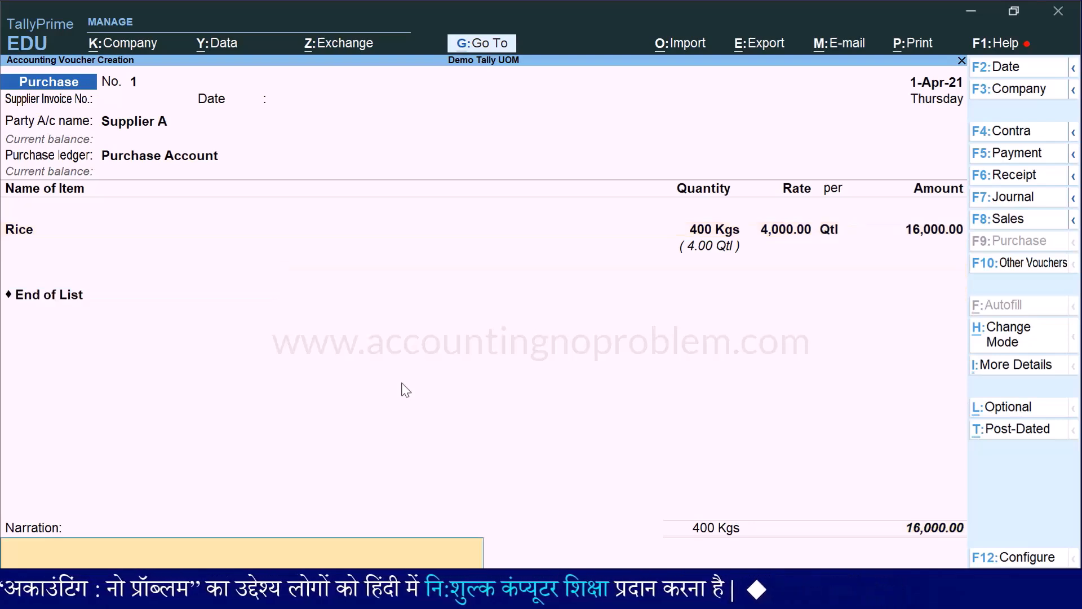
key(Return)
key(Return)
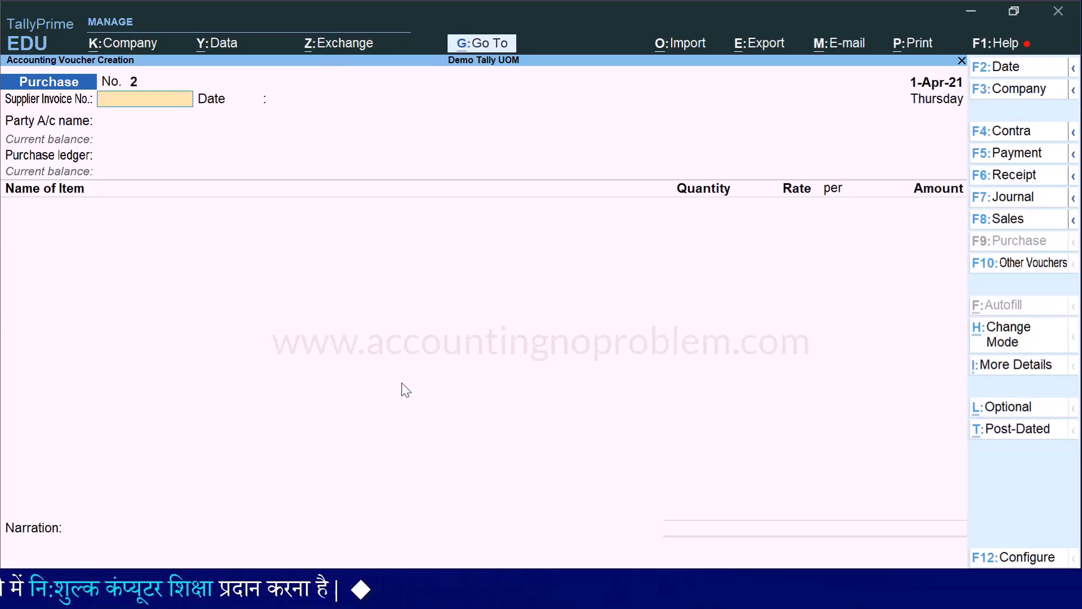
- Start a sales voucher for Customer A with blank dispatch details and the Sales Account ledger
key(F8)
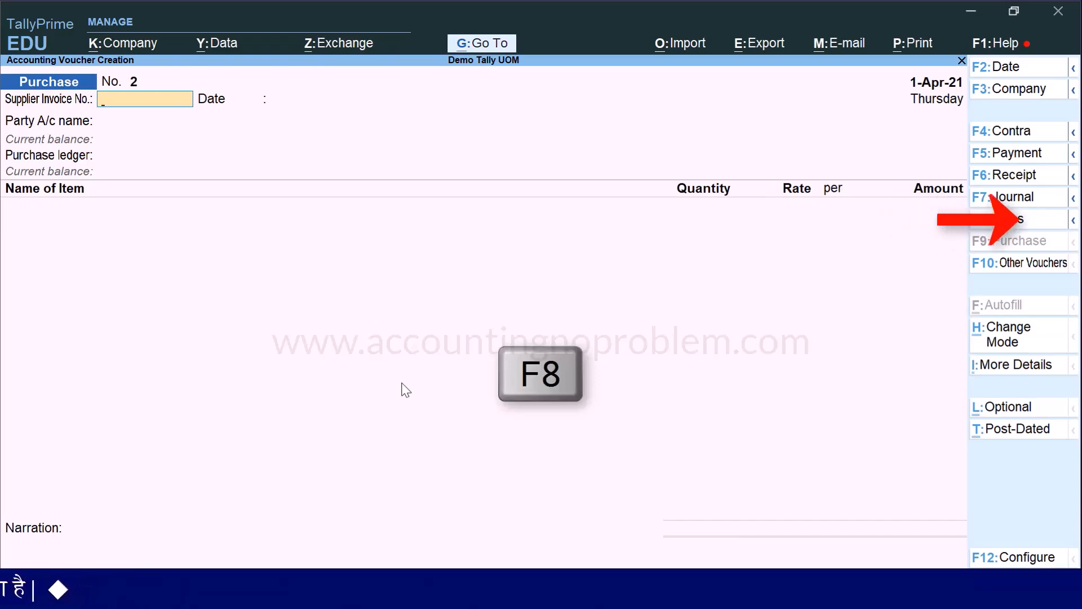
key(Down)
key(Return)
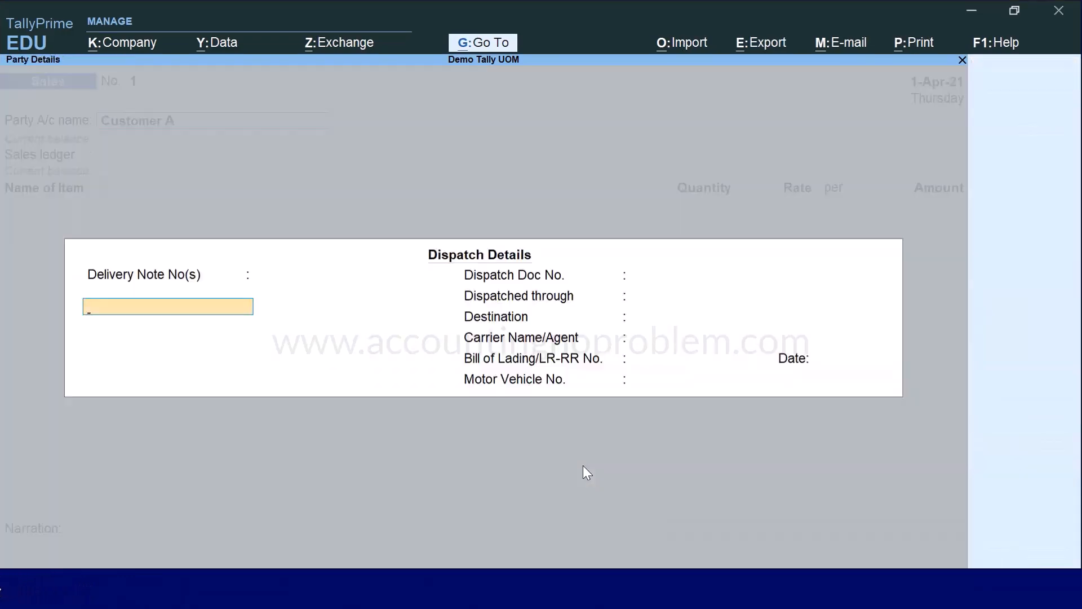
key(ctrl+a)
key(ctrl+a)
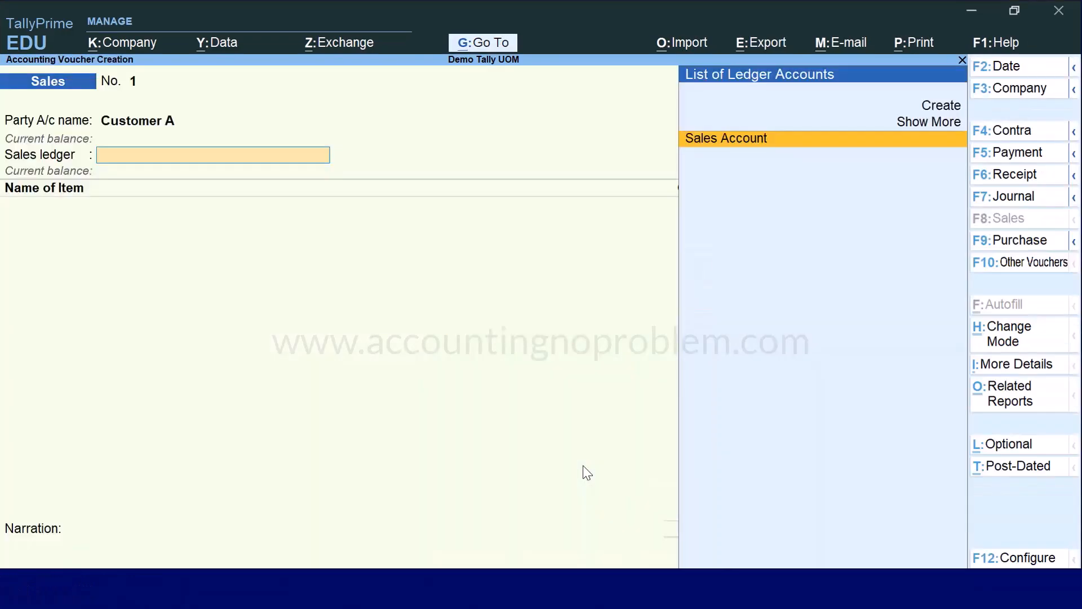
key(Return)
- Add Rice to the sales voucher with a quantity of 50 Kgs at a rate of 50 per Kgs
text(R)
key(Return)
text(50)
key(Return)
text(50)
key(Return)
key(Return)
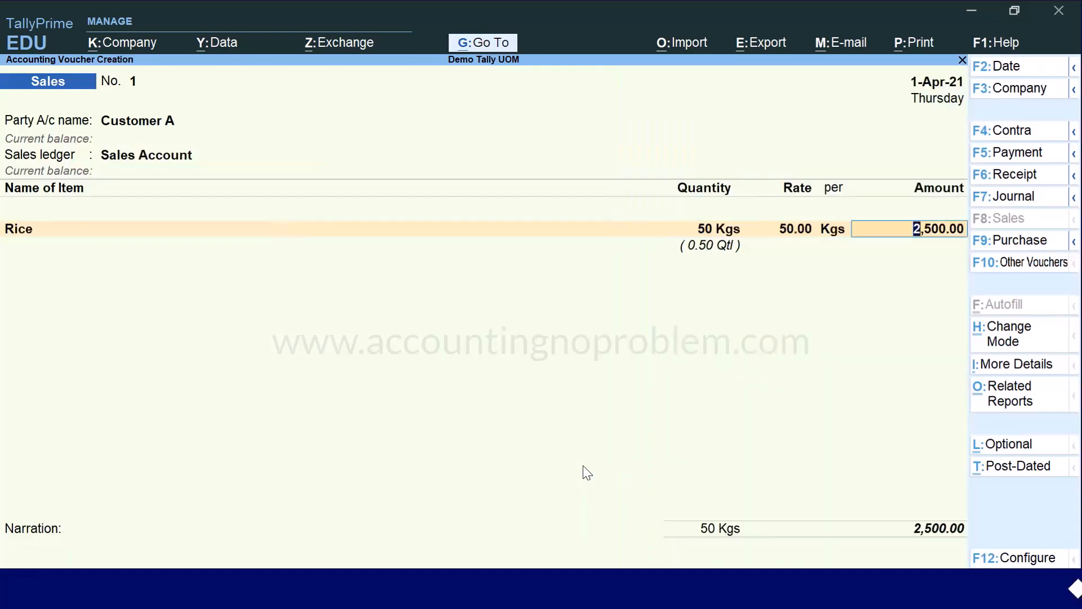
- End the sales item list without a narration, save the voucher, and leave voucher entry
key(Return)
key(Return)
key(Return)
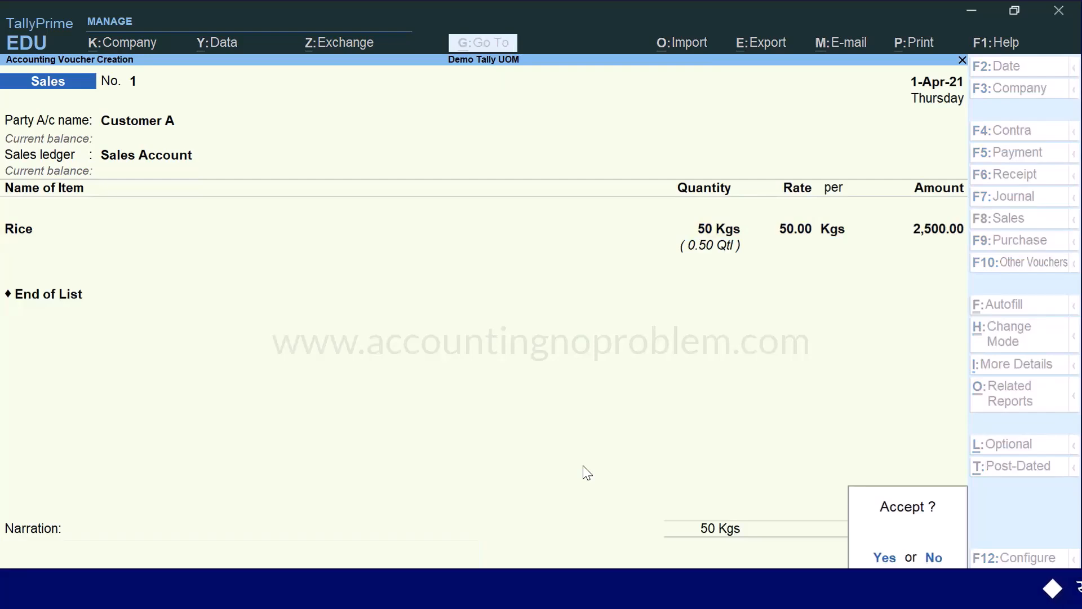
key(Return)
key(Escape)
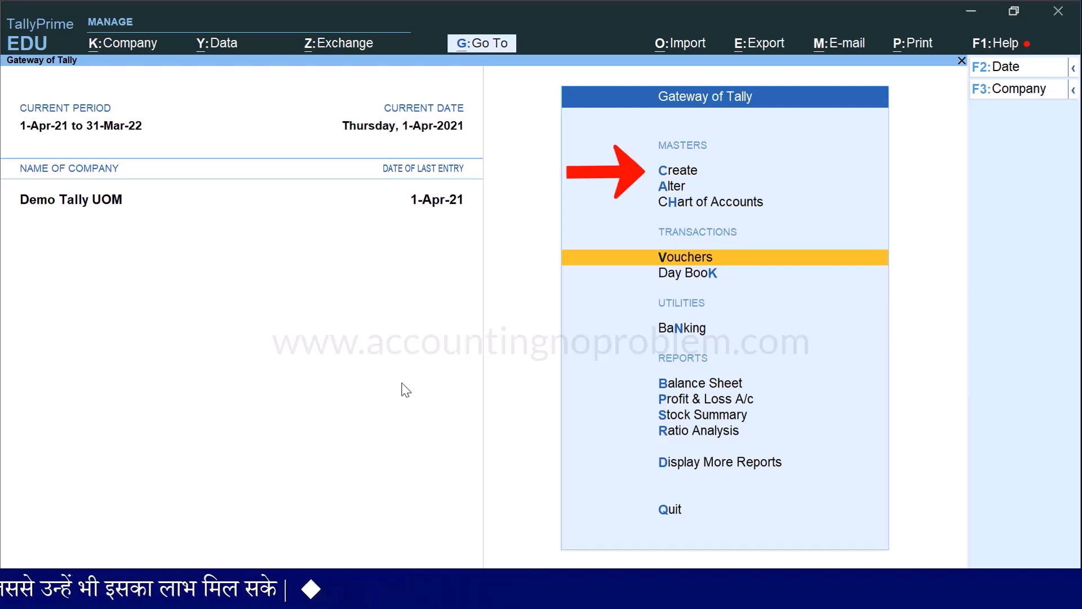
- Start creating a new unit of measure from the inventory masters
key(c)
key(Down)
key(Down)
key(Down)
key(Down)
key(Down)
key(Down)
key(Down)
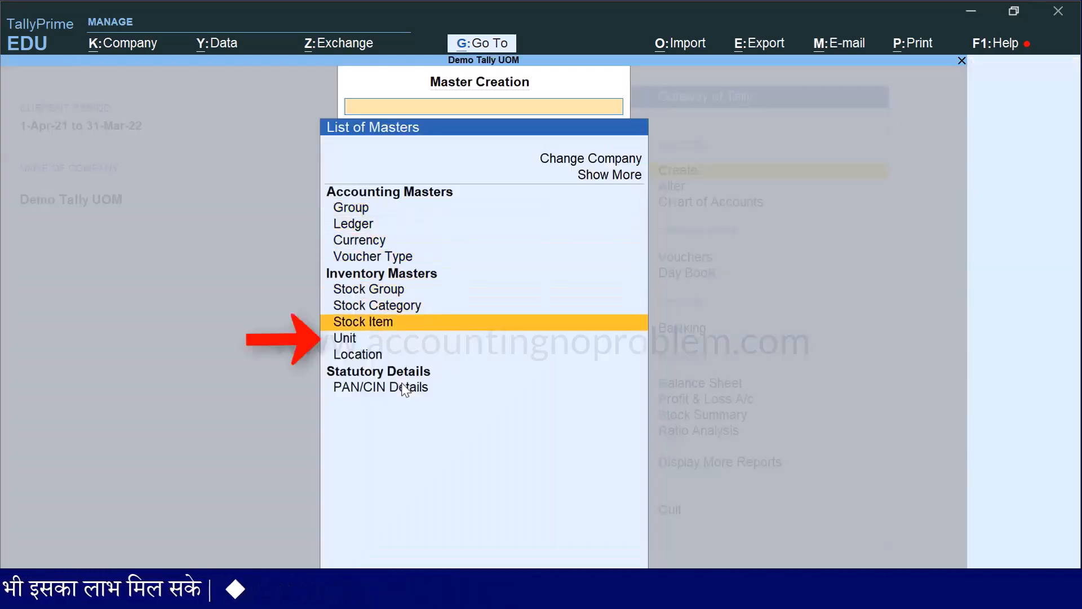
key(Down)
key(Return)
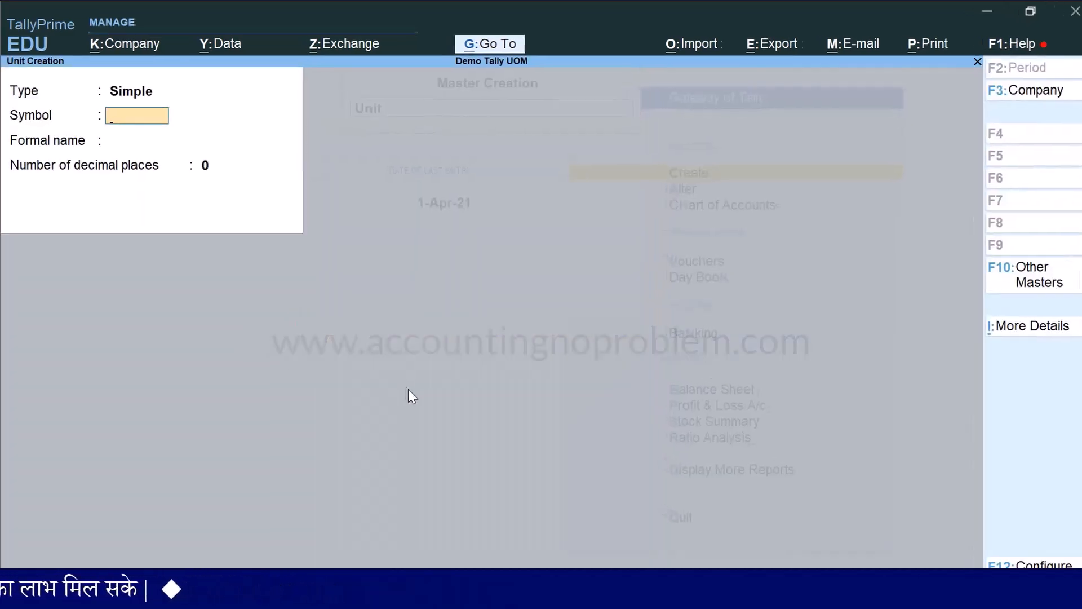
- Create a simple unit with the symbol Pac, the formal name Packs and 0 decimal places
text(Pac)
key(Return)
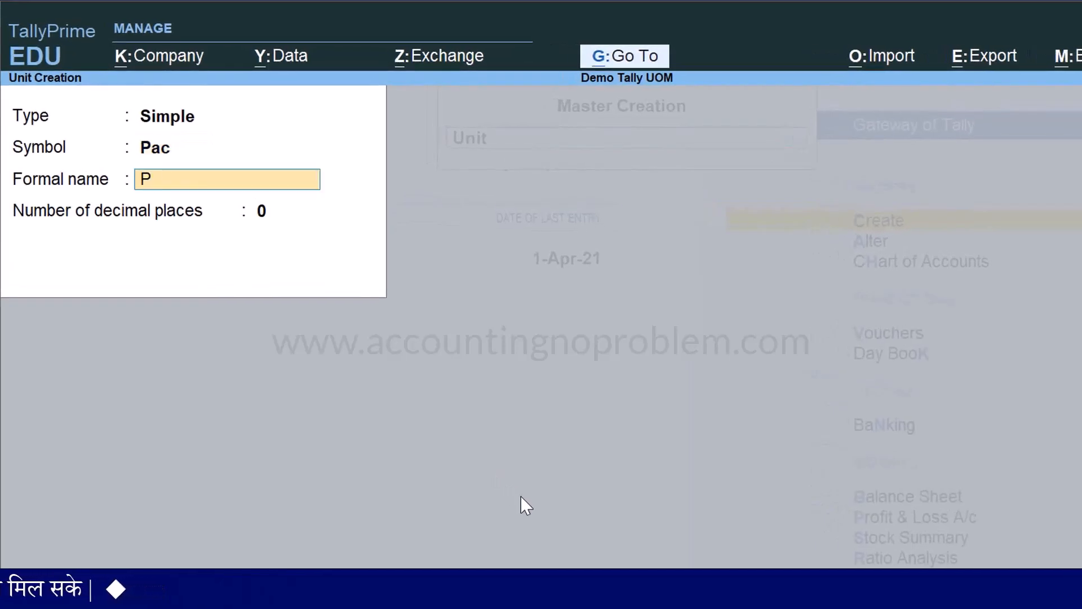
text(Packs)
key(Return)
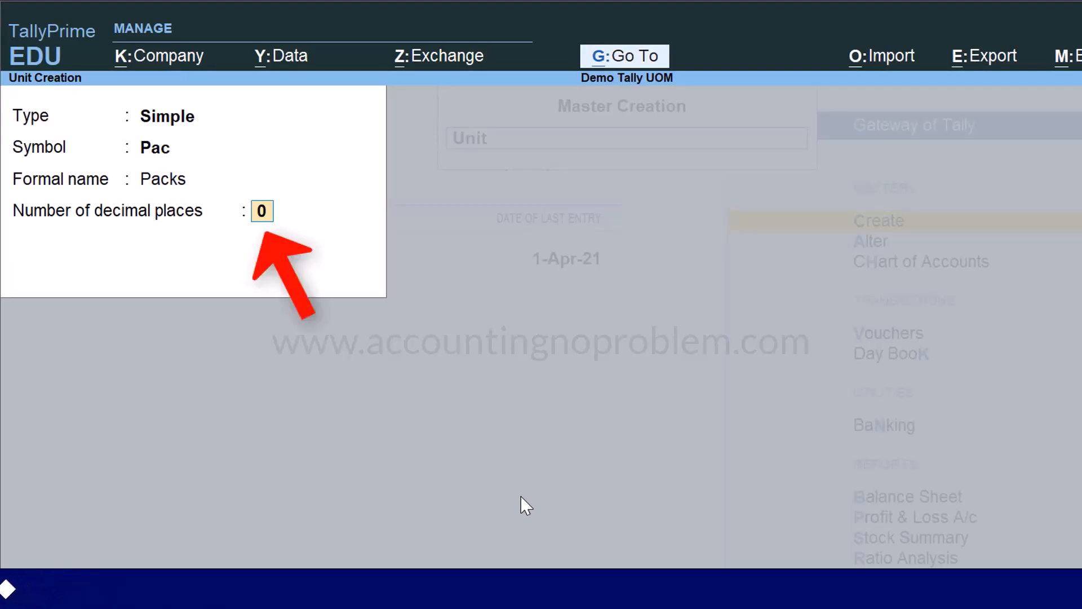
key(Return)
key(Return)
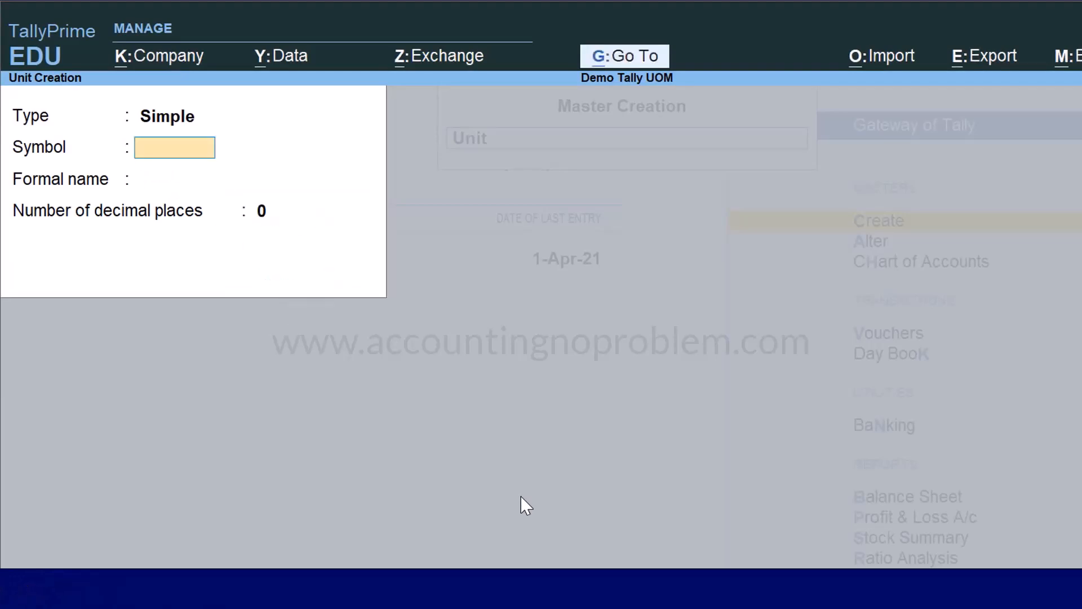
- Create a simple unit with the symbol Ctn, the formal name Cartons and 0 decimal places
text(Ctn)
key(Return)
text(Cartons)
key(Return)
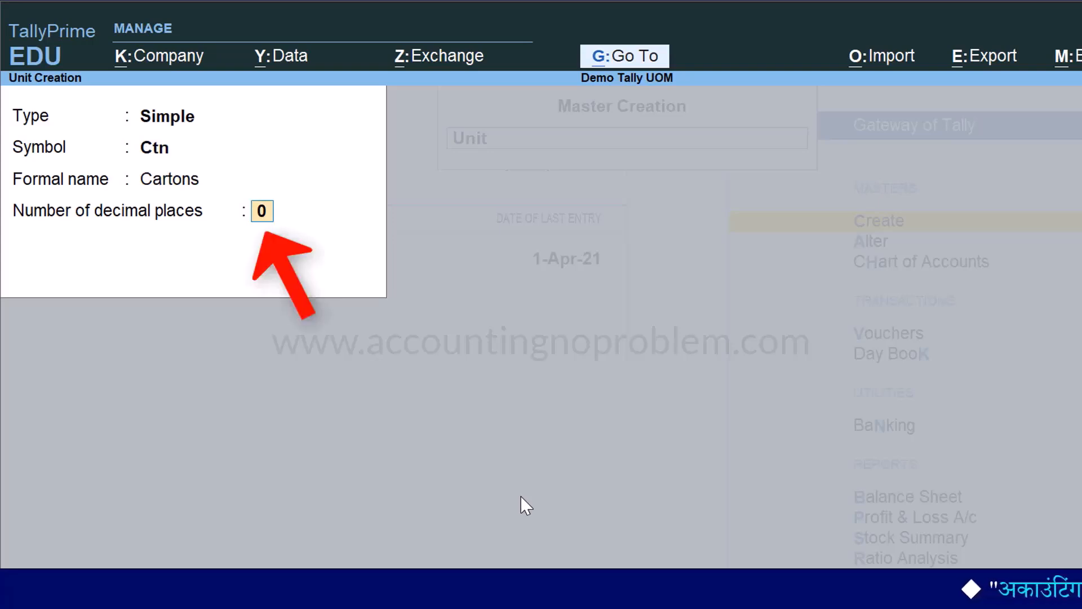
key(Return)
key(Return)
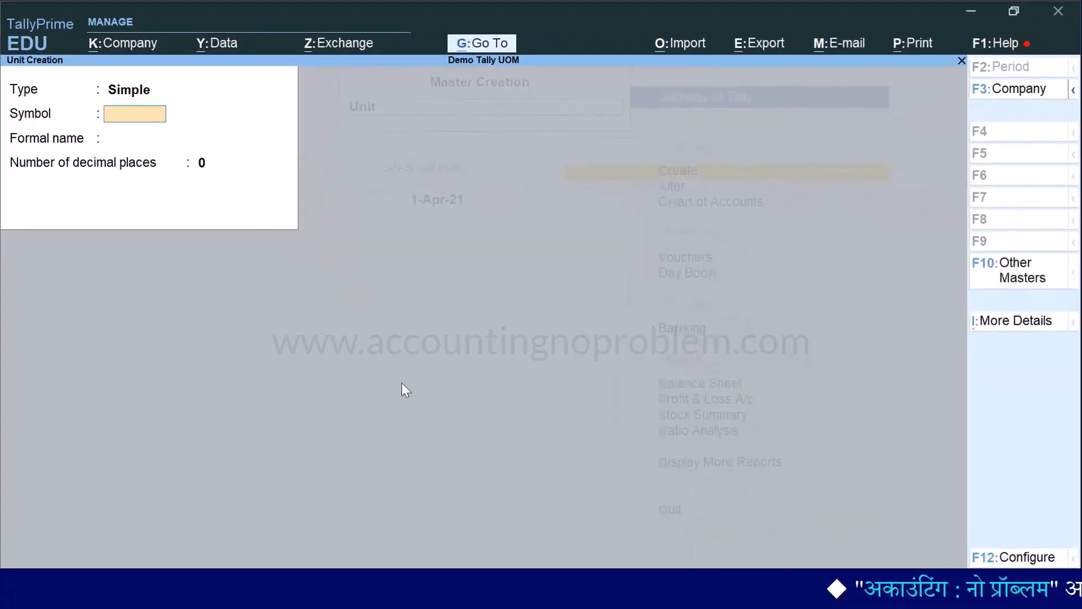
- Leave unit creation and start creating a new stock item from the inventory masters
key(Escape)
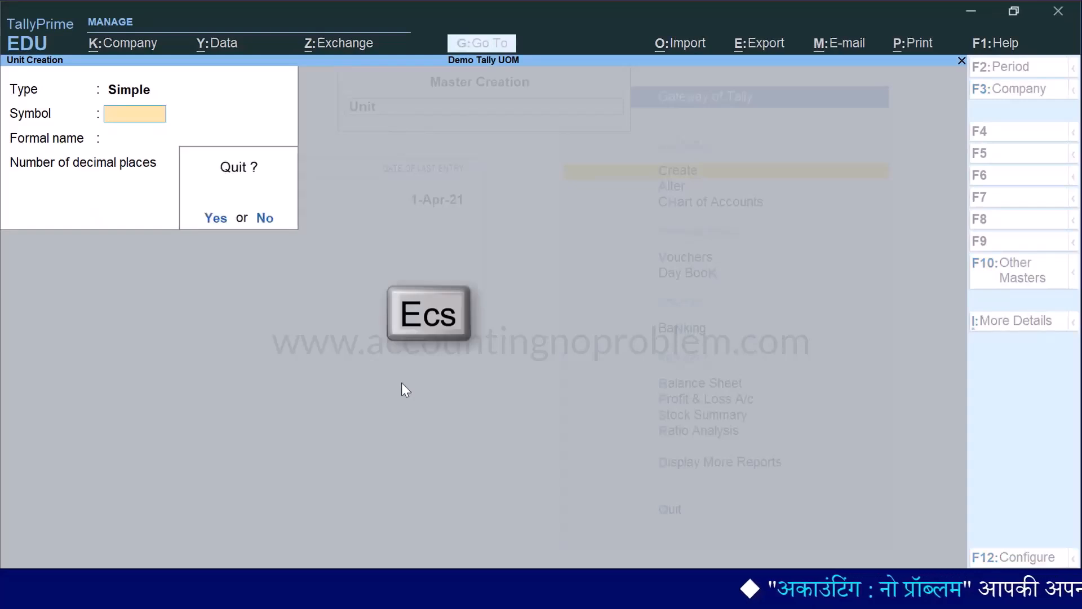
key(Escape)
key(Escape)
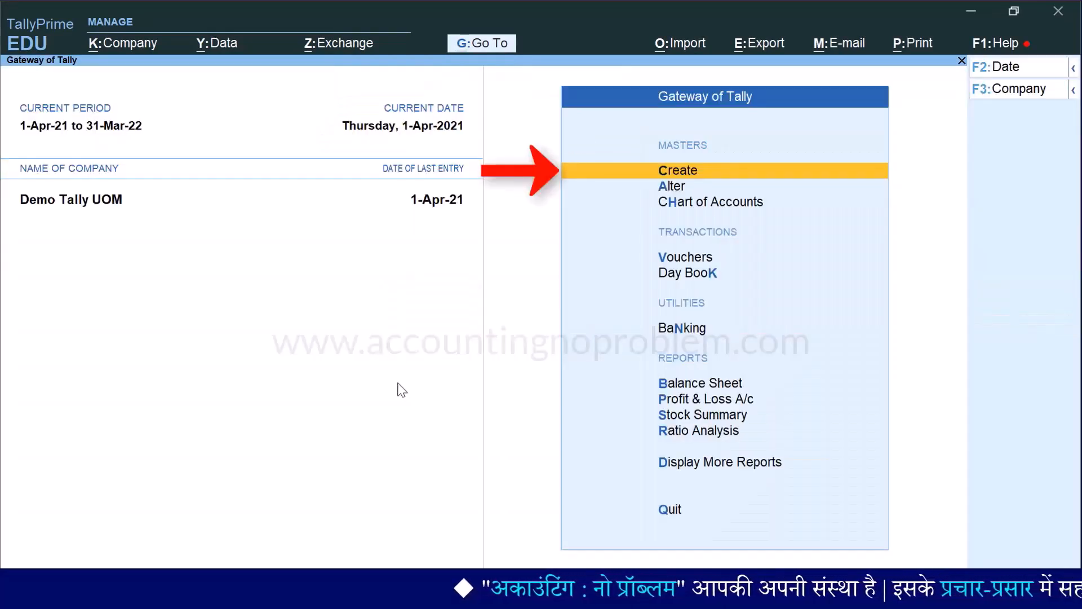
key(Return)
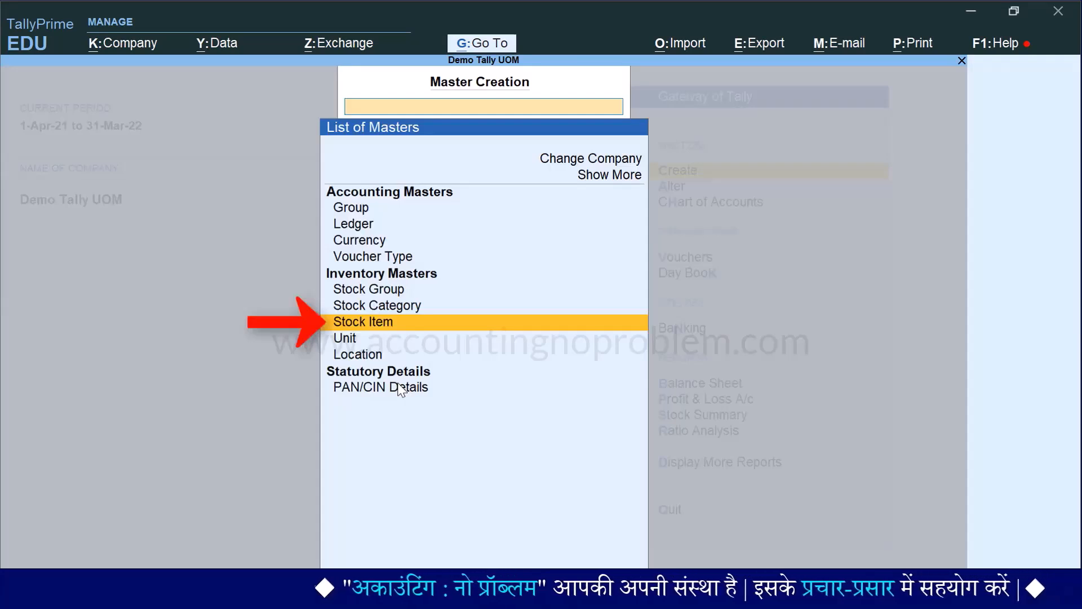
key(Return)
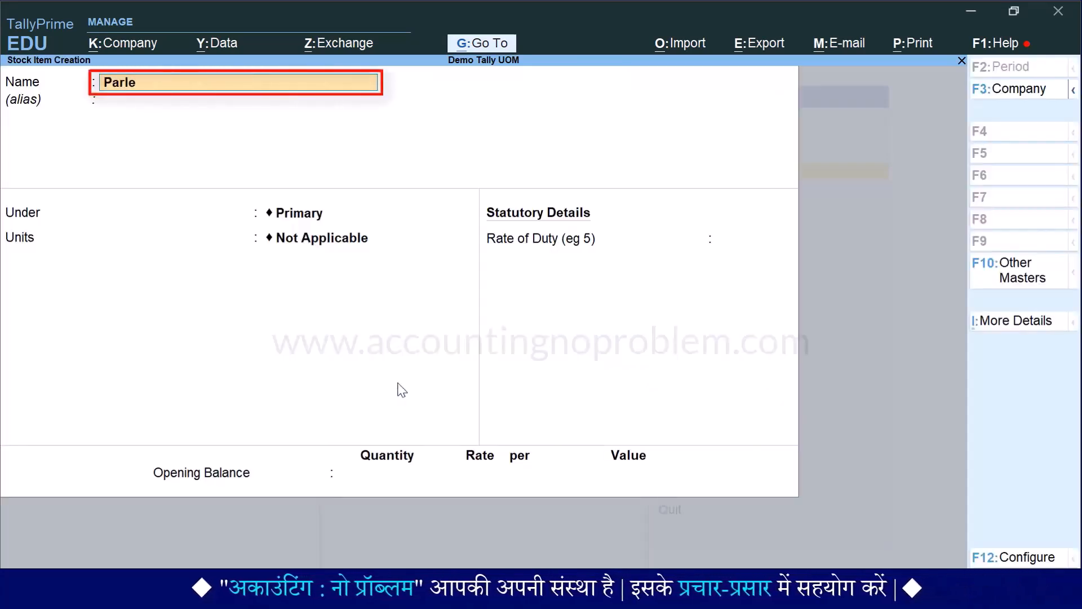
- Name the stock item Parle - G, keep it under Primary, and set its main unit to Pac
key(Return)
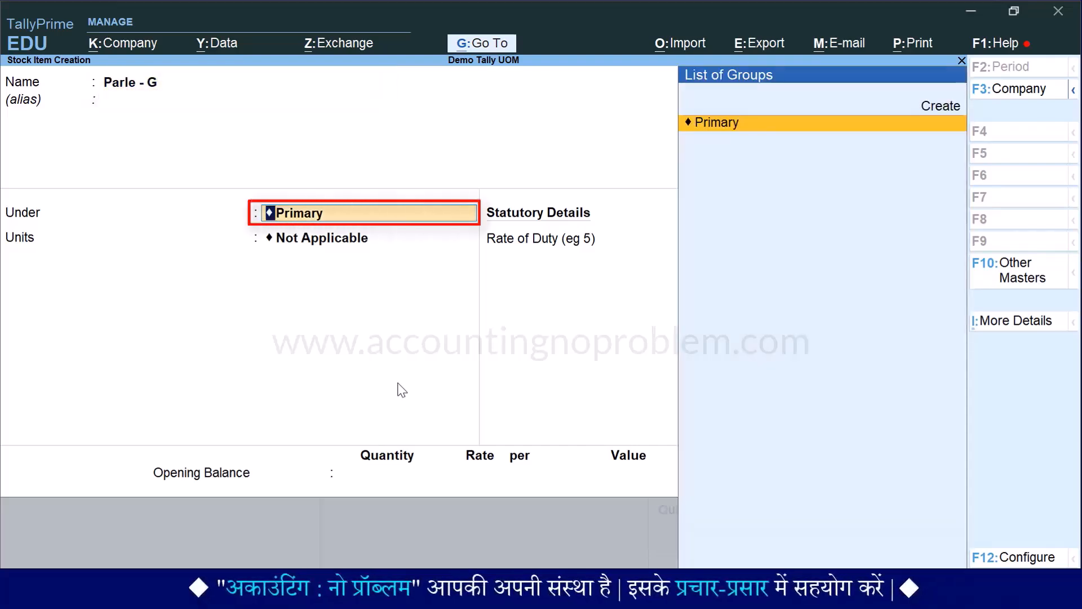
key(Return)
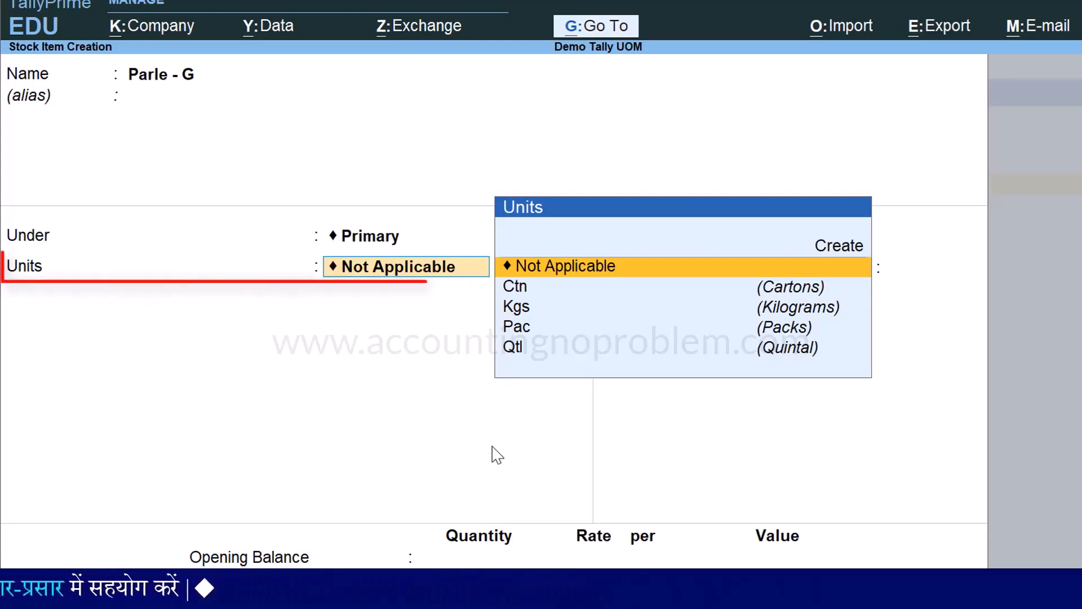
key(Down)
key(Down)
key(Down)
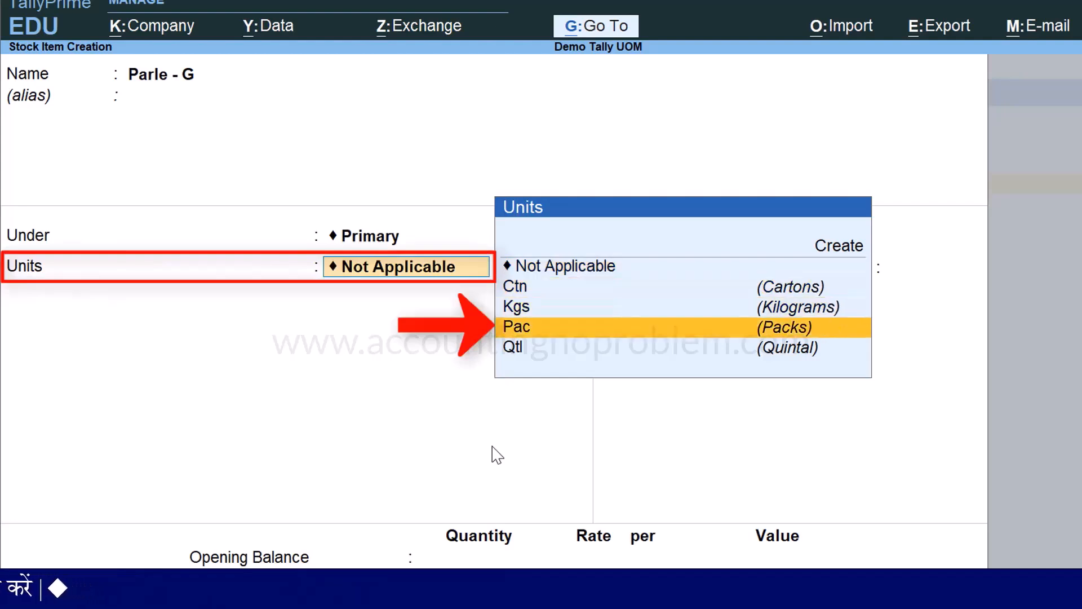
key(Return)
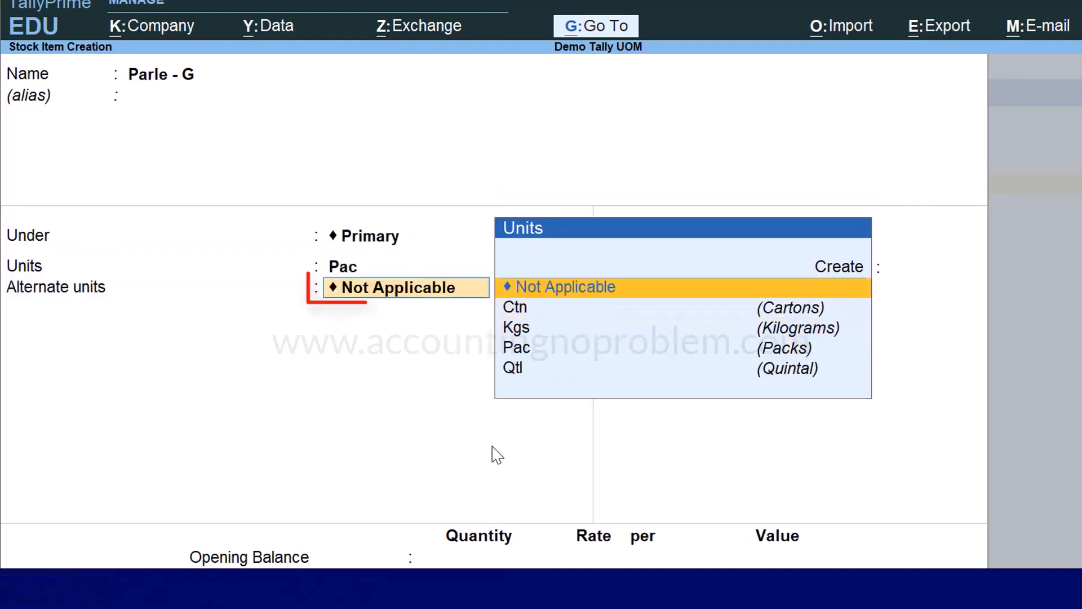
- Set Parle - G's alternate unit to Ctn with 1 Ctn = 20 Pac, and save the item without an opening balance
key(Down)
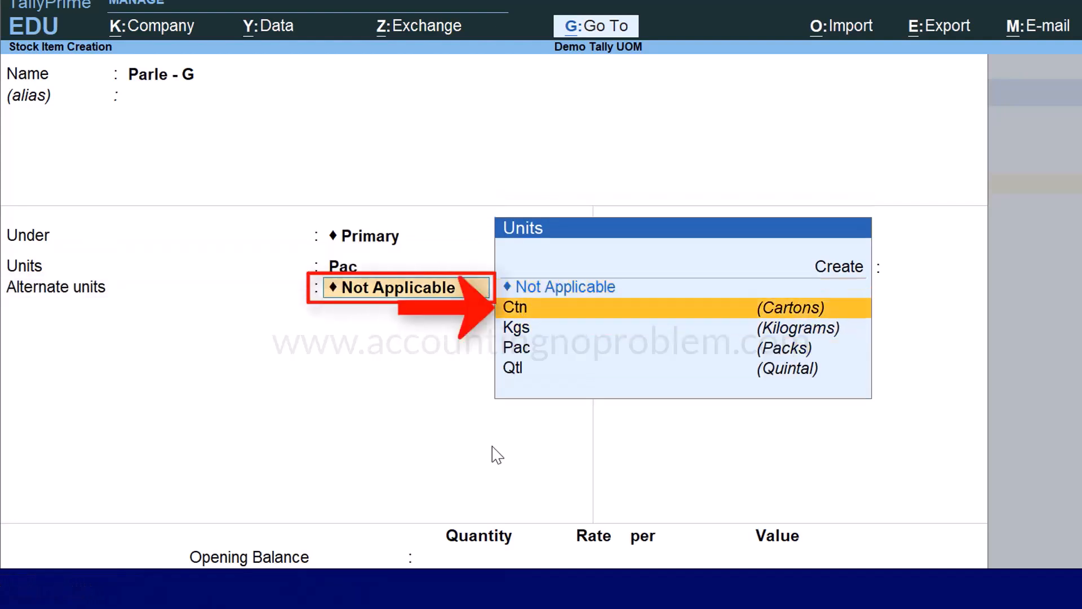
key(Return)
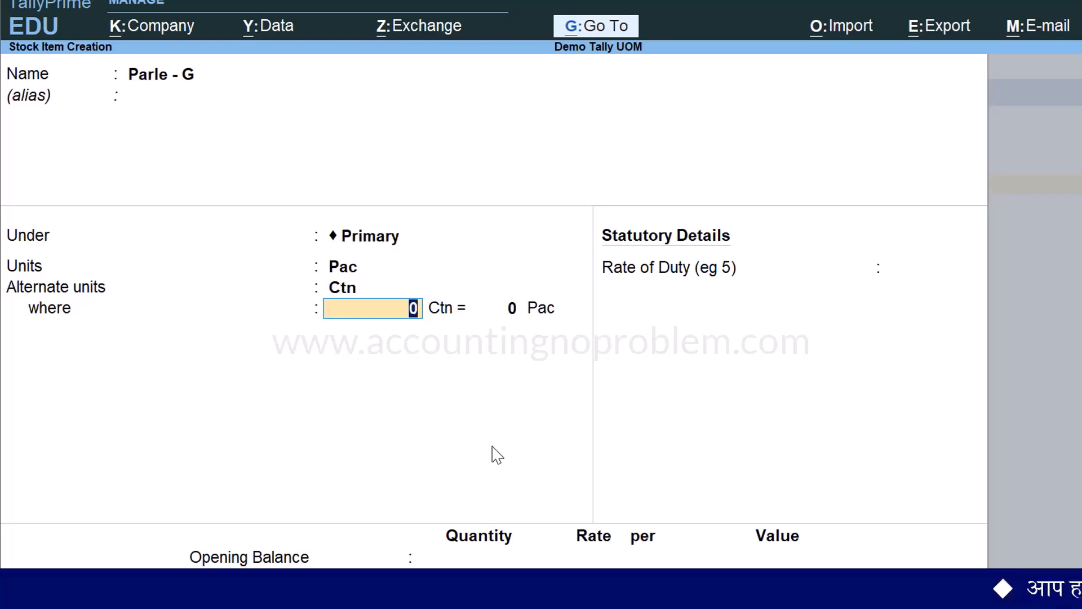
text(1)
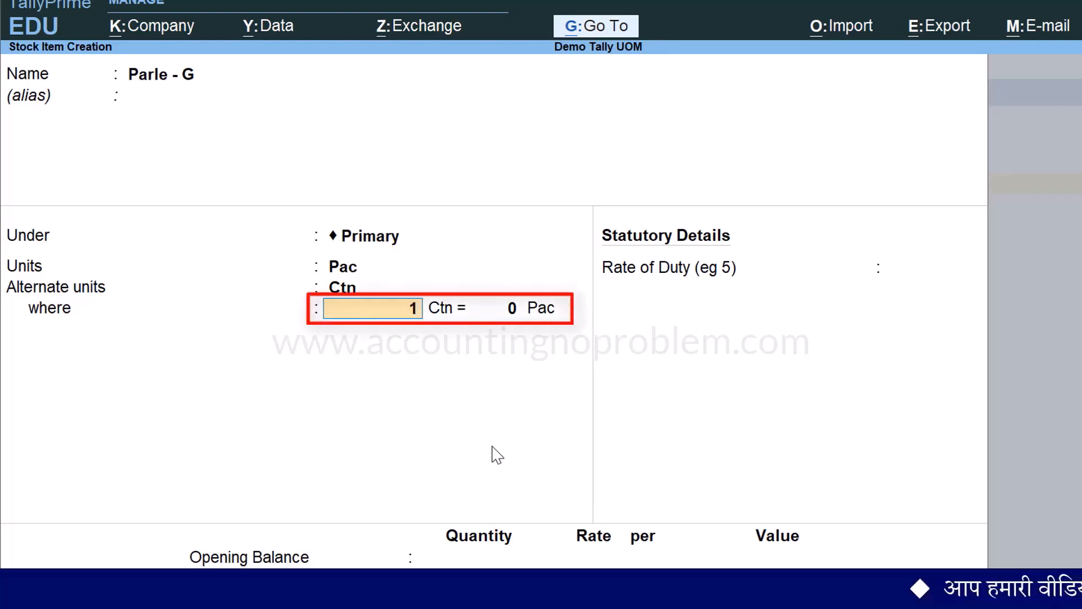
key(Return)
text(20)
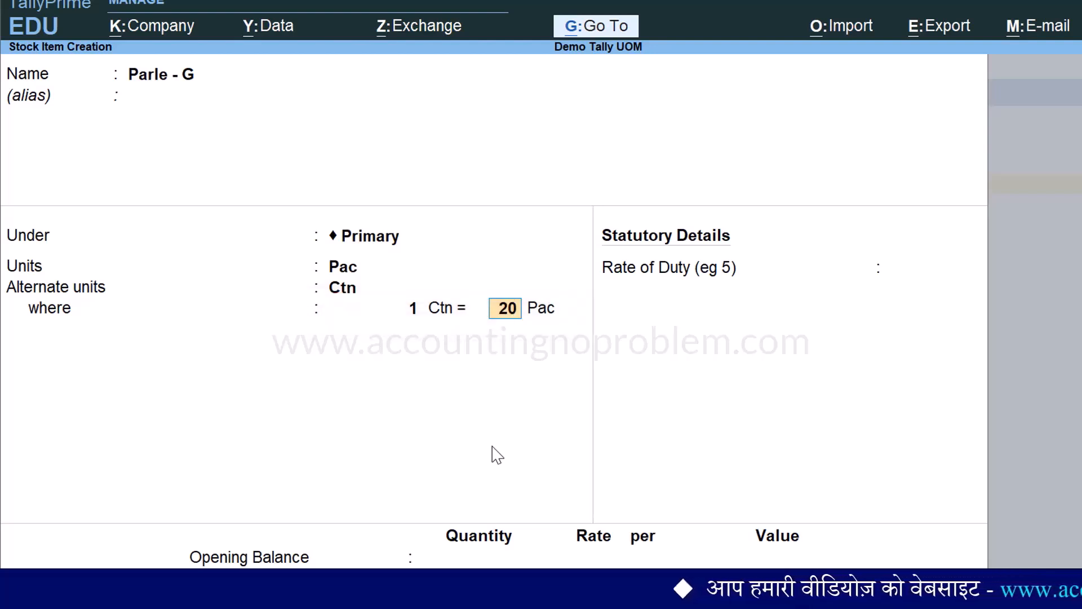
key(Return)
key(Return)
key(Return)
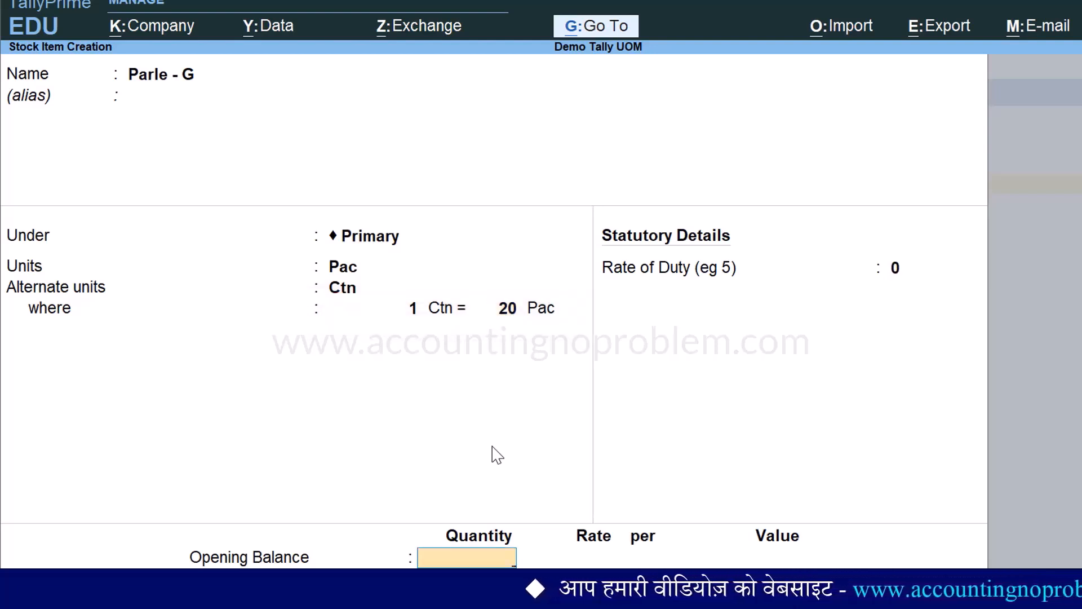
key(Return)
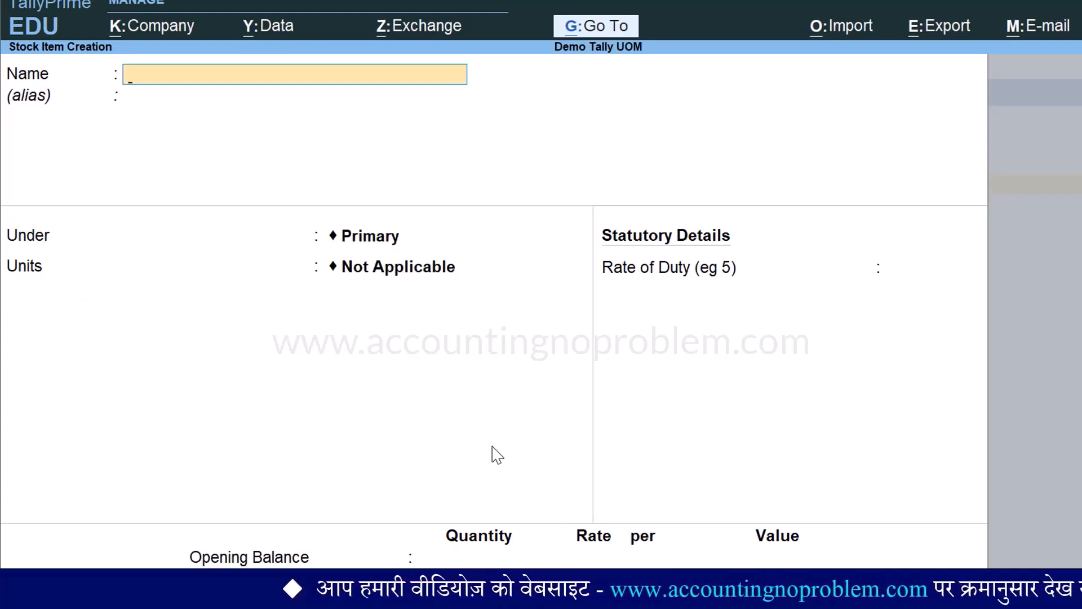
- Name the next stock item Good Day, keep it under Primary, and set its main unit to Pac
text(Good Day)
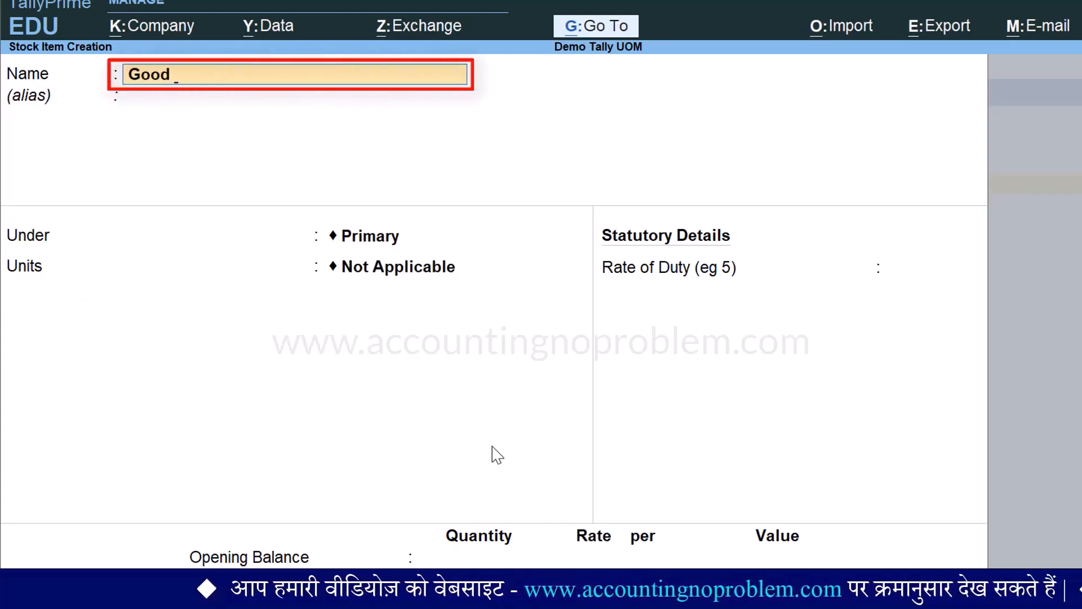
key(Return)
key(Return)
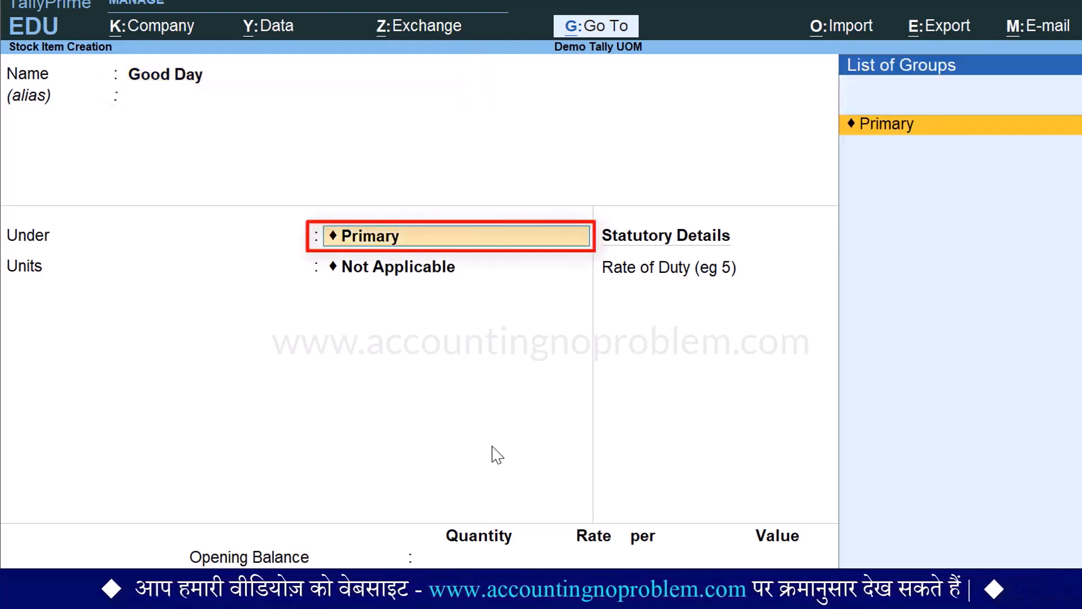
key(Return)
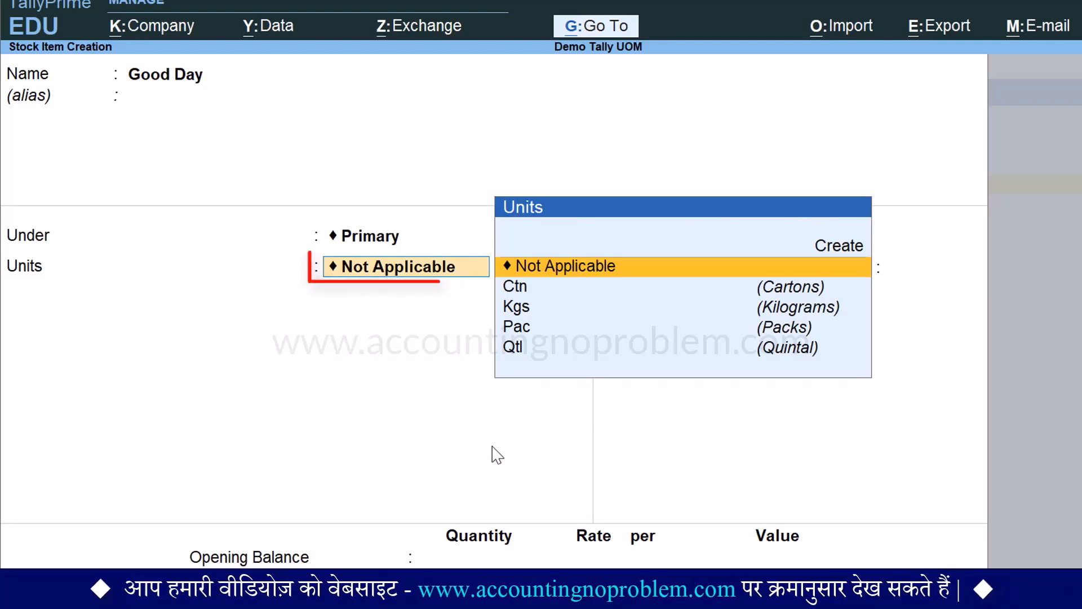
key(Down)
key(Down)
key(Down)
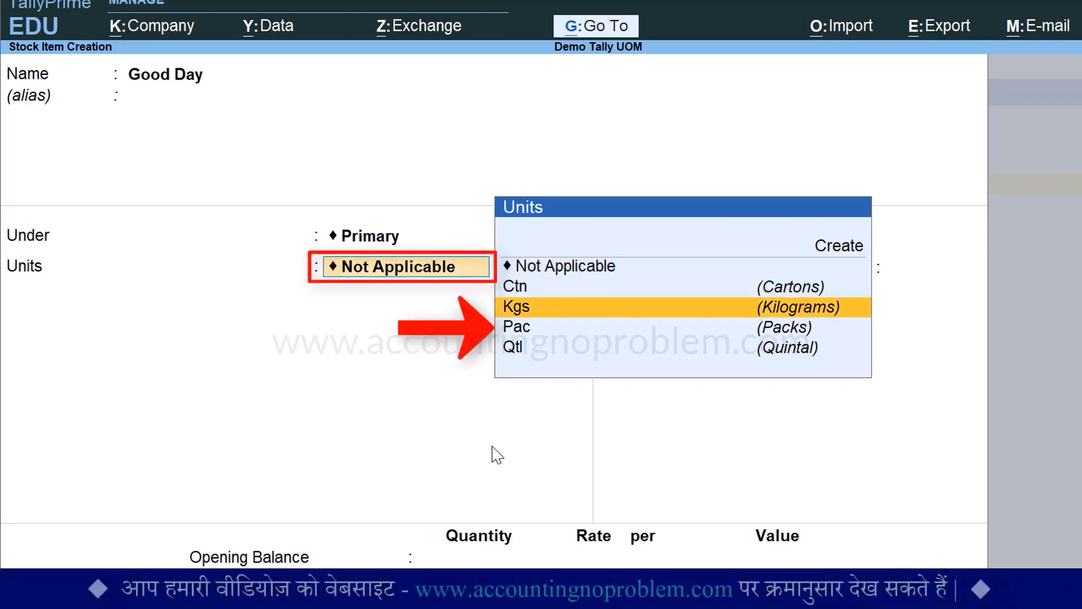
key(Return)
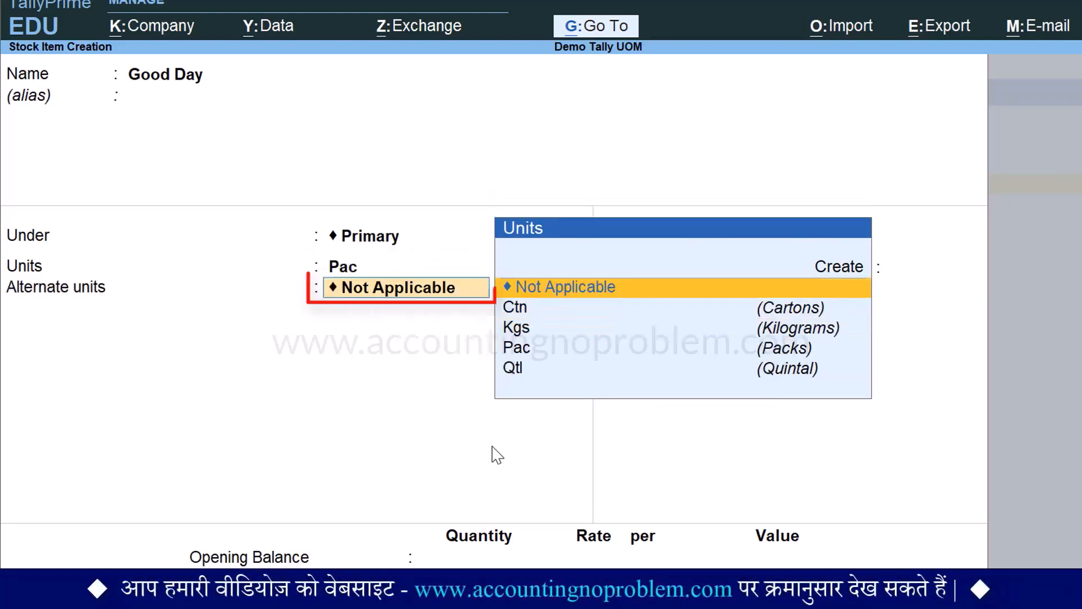
- Set Good Day's alternate unit to Ctn with 1 Ctn = 30 Pac, and save the item without an opening balance
key(Down)
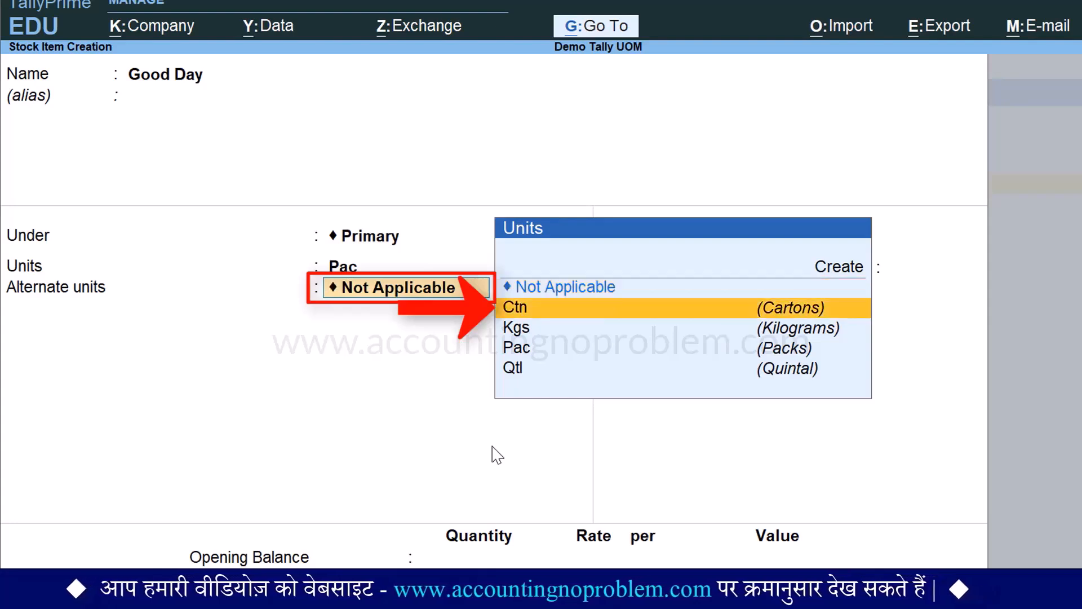
key(Return)
text(1)
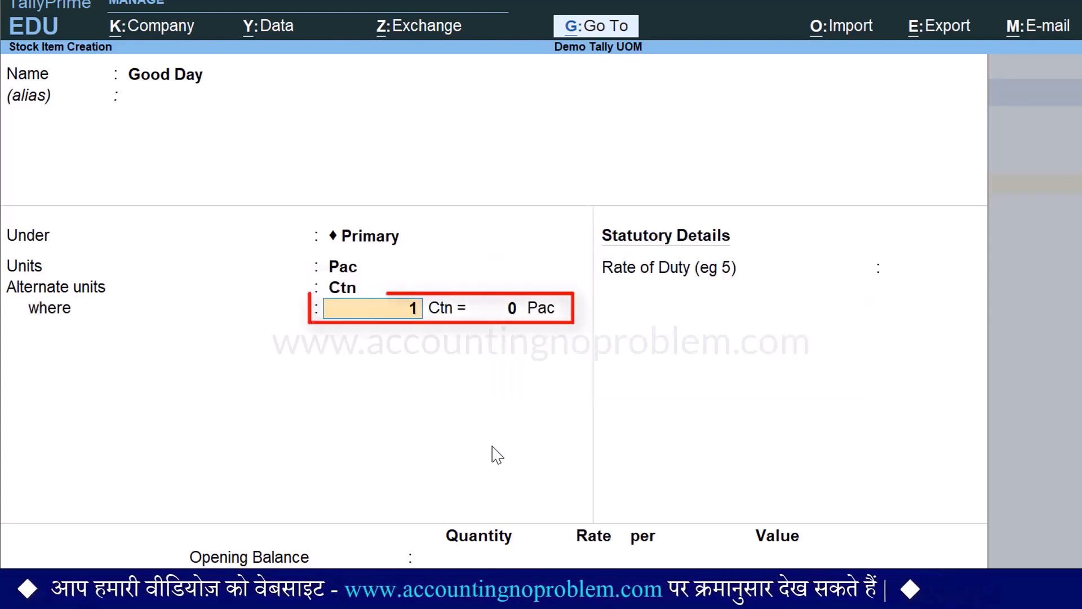
key(Return)
text(30)
key(Return)
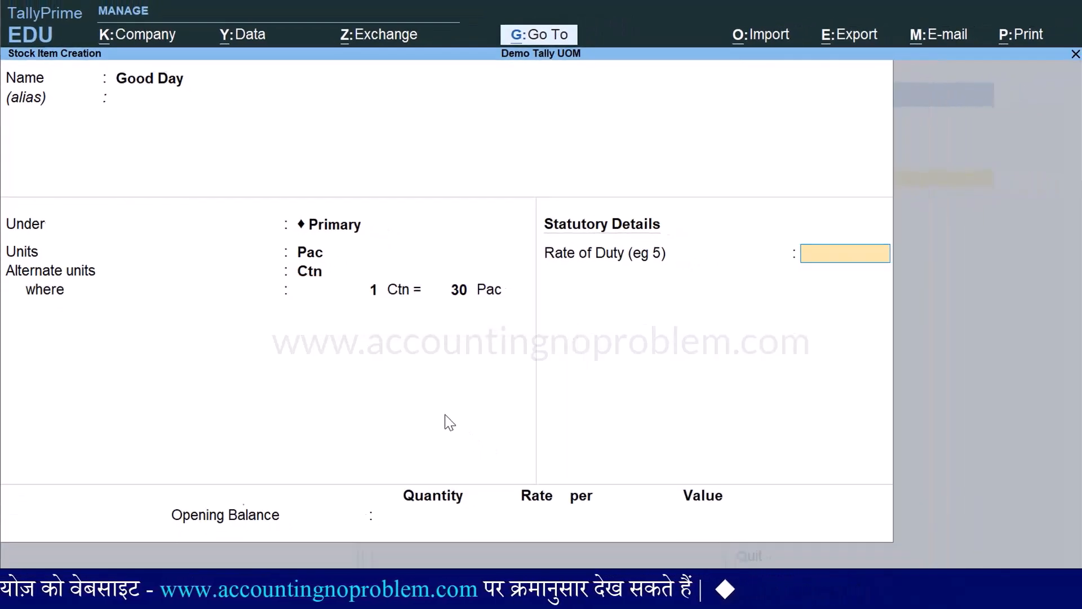
key(Return)
key(Return)
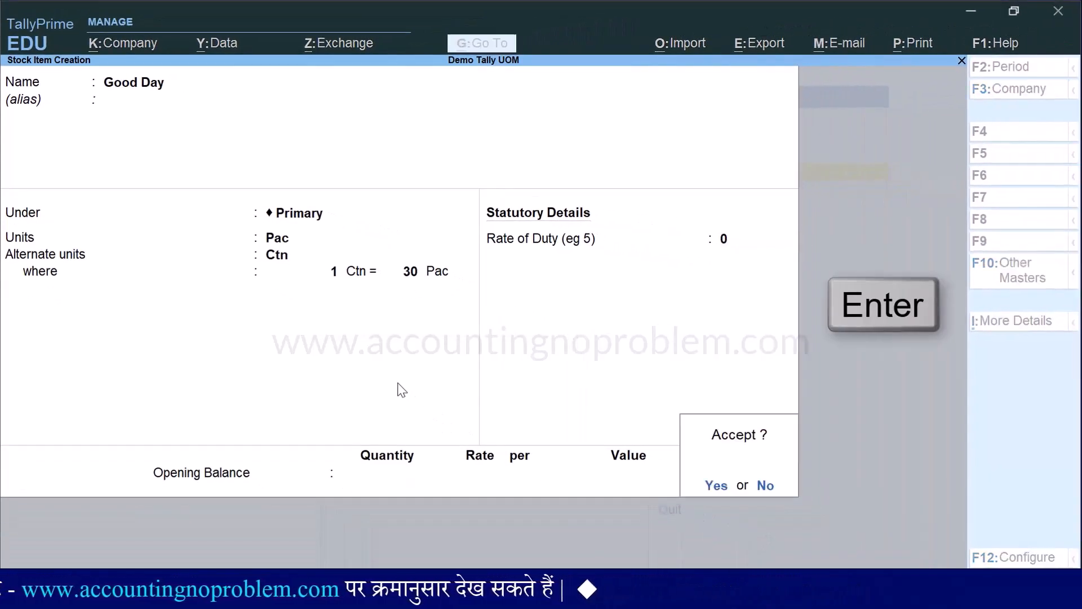
key(Return)
- Leave master creation and open a new purchase voucher
key(Escape)
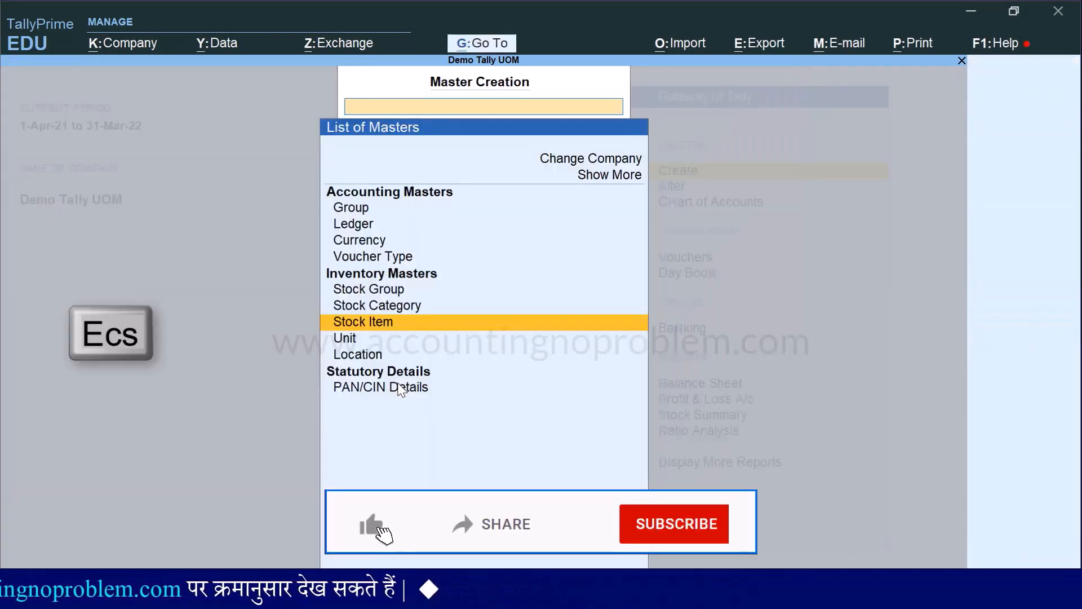
key(Escape)
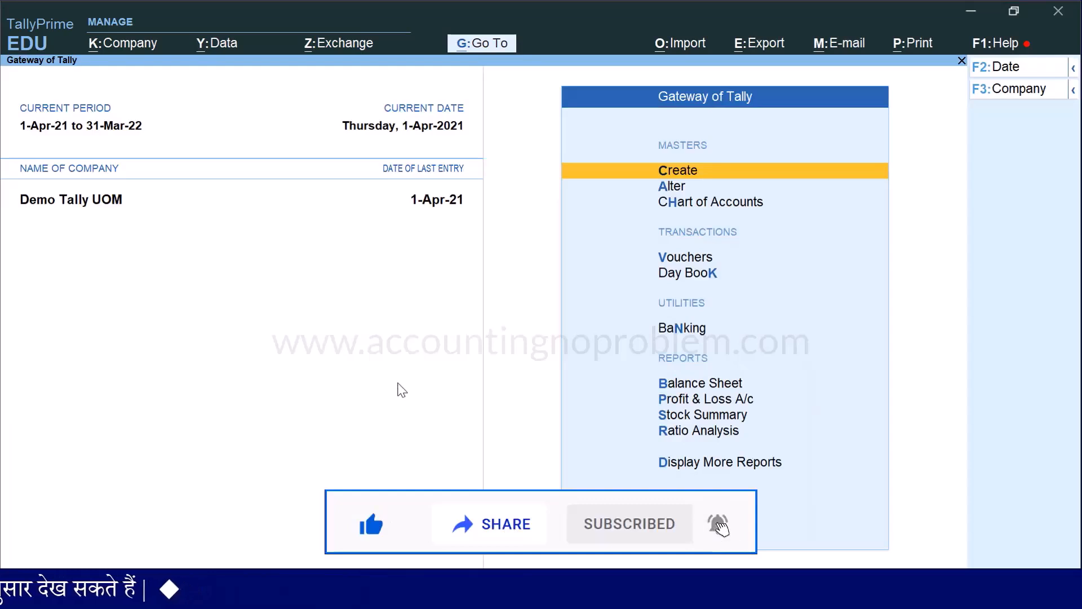
key(v)
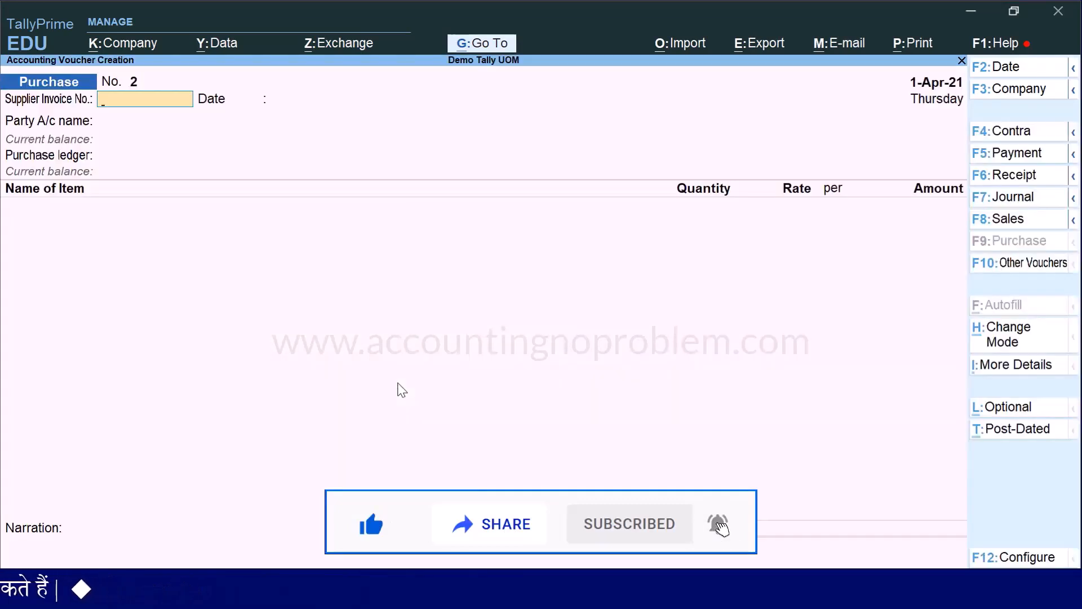
- Set the party to Supplier A with default receipt and party details, leave the invoice number blank, and choose Purchase Account as the purchase ledger
key(Return)
key(Return)
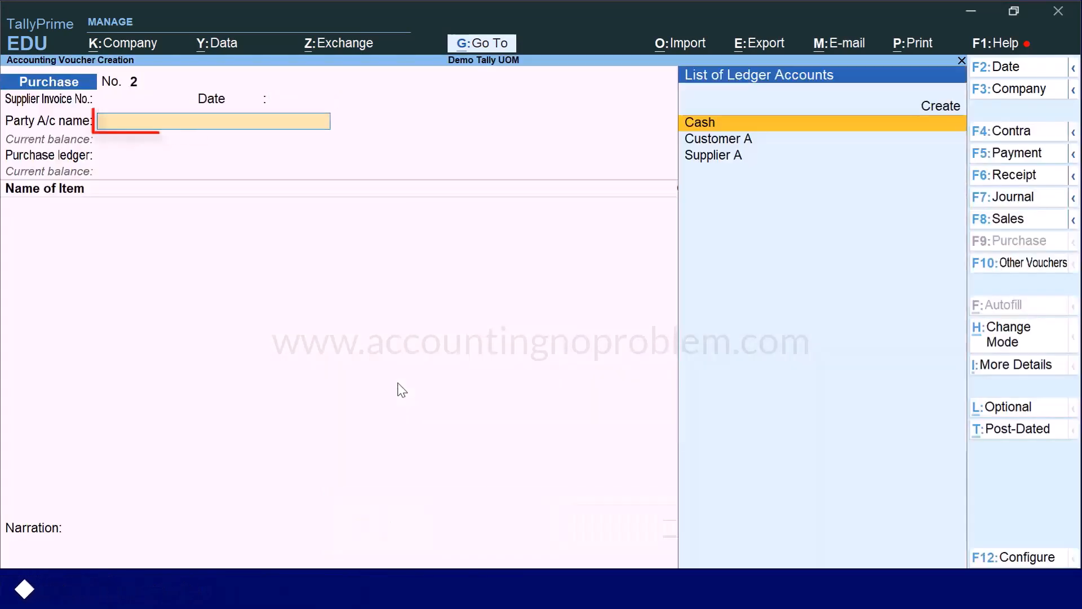
key(Down)
key(Down)
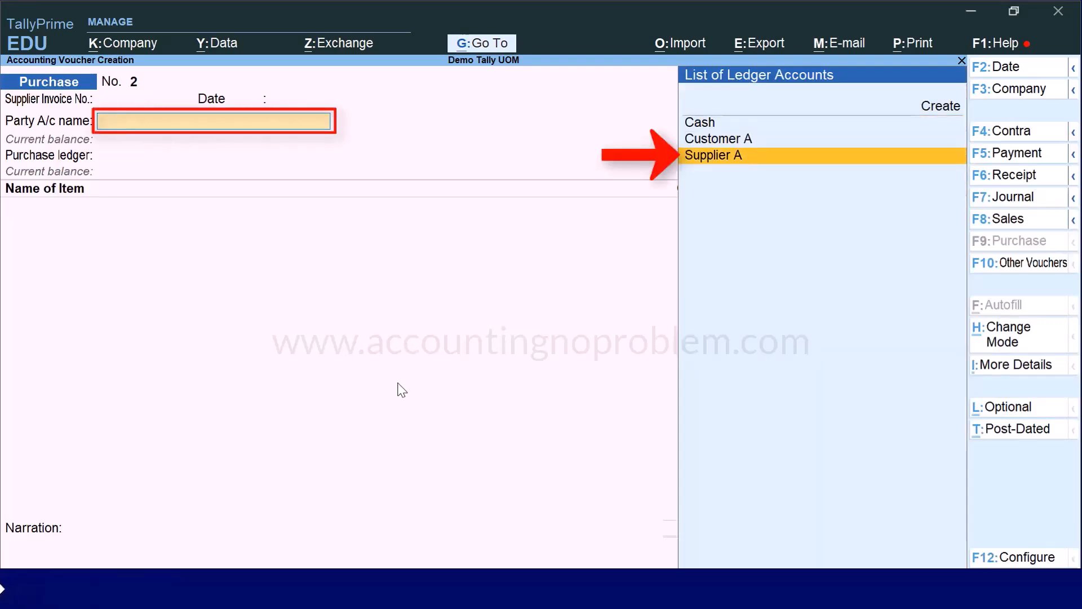
key(Return)
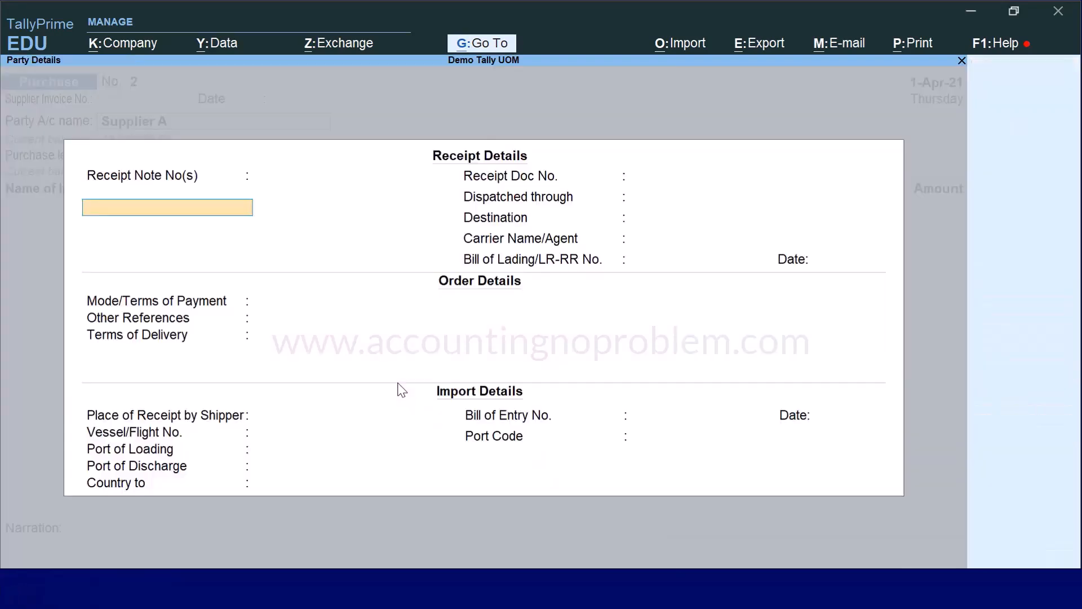
key(ctrl+a)
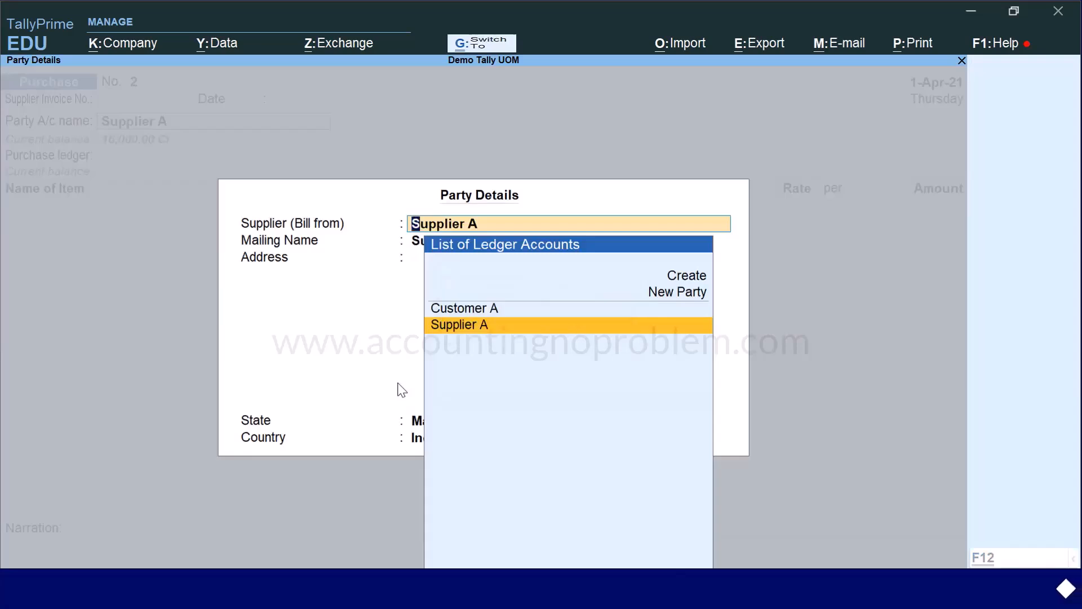
key(ctrl+a)
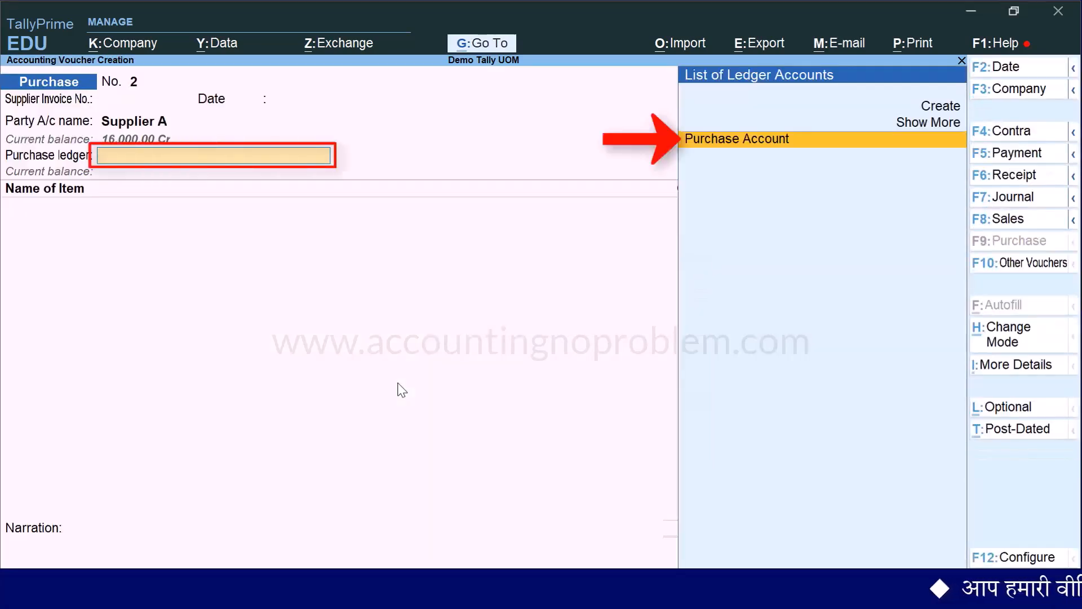
key(Return)
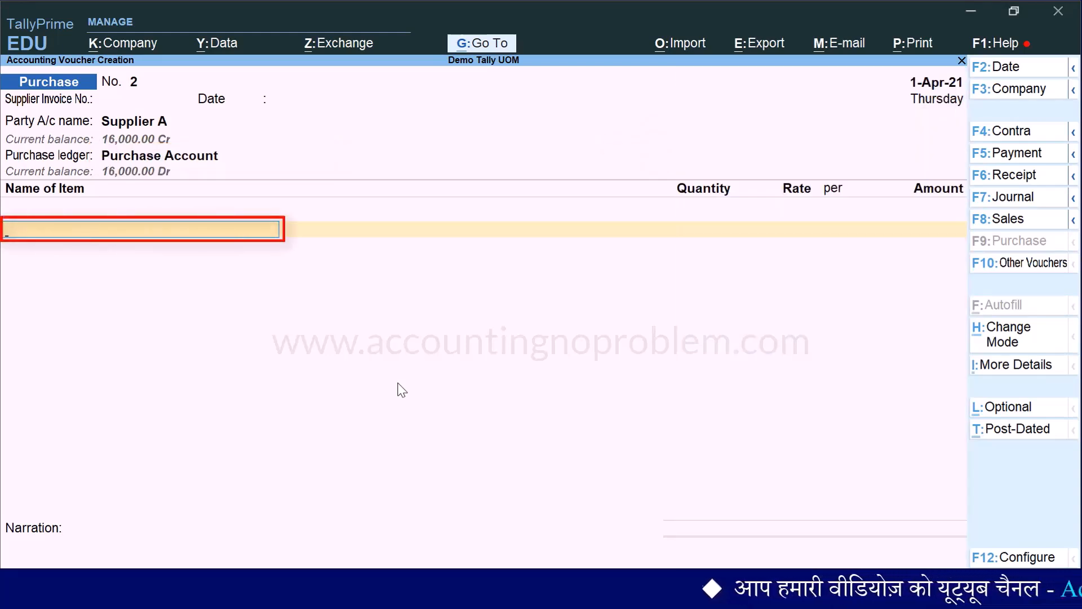
- Add Parle - G to the purchase voucher with a quantity of 10 Ctn
text(P)
key(Return)
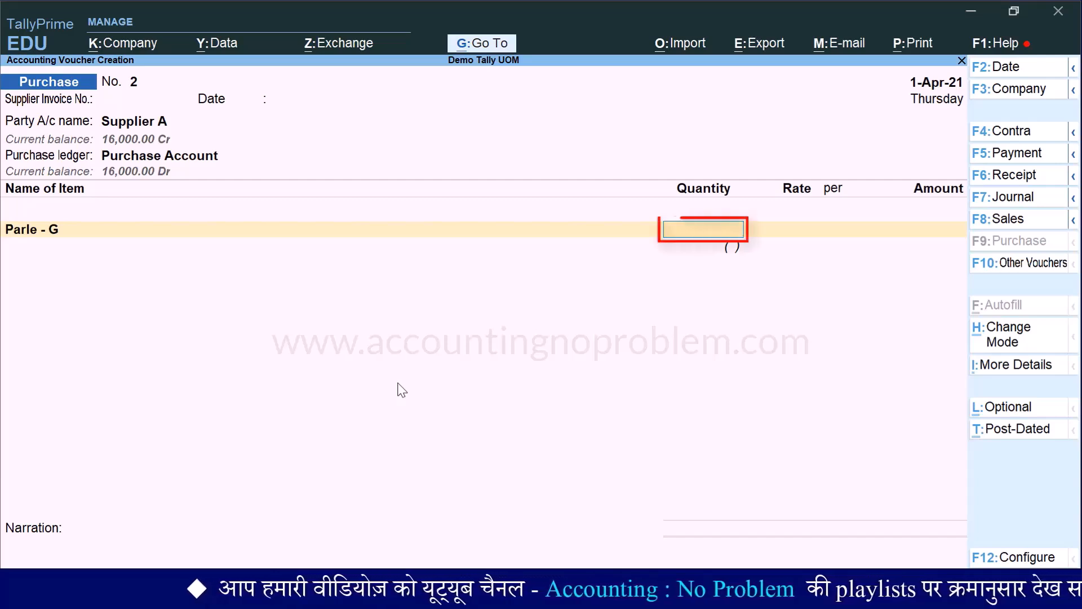
text(10c)
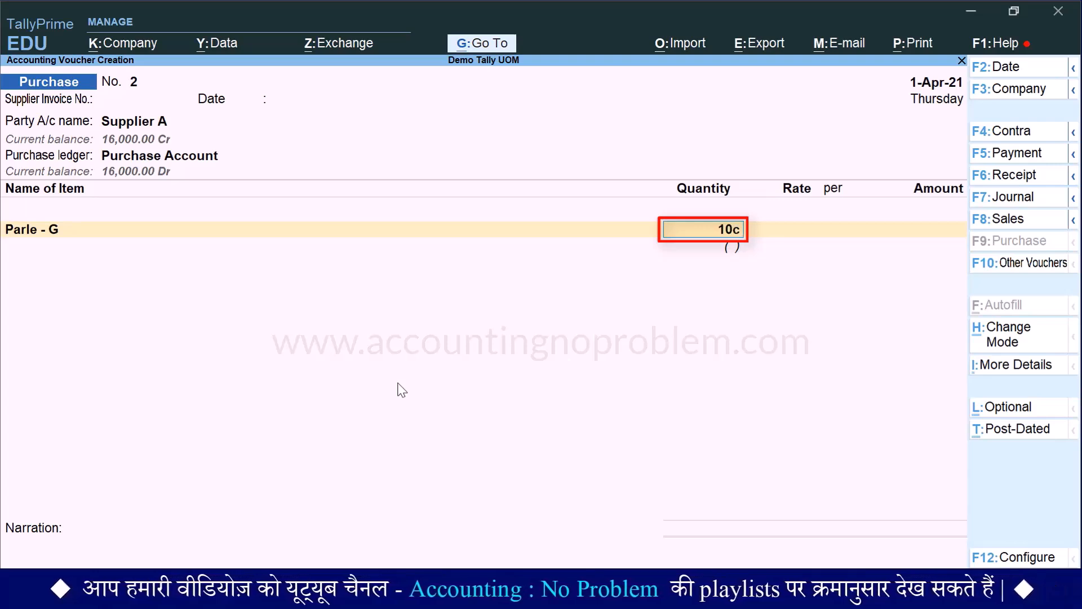
key(Return)
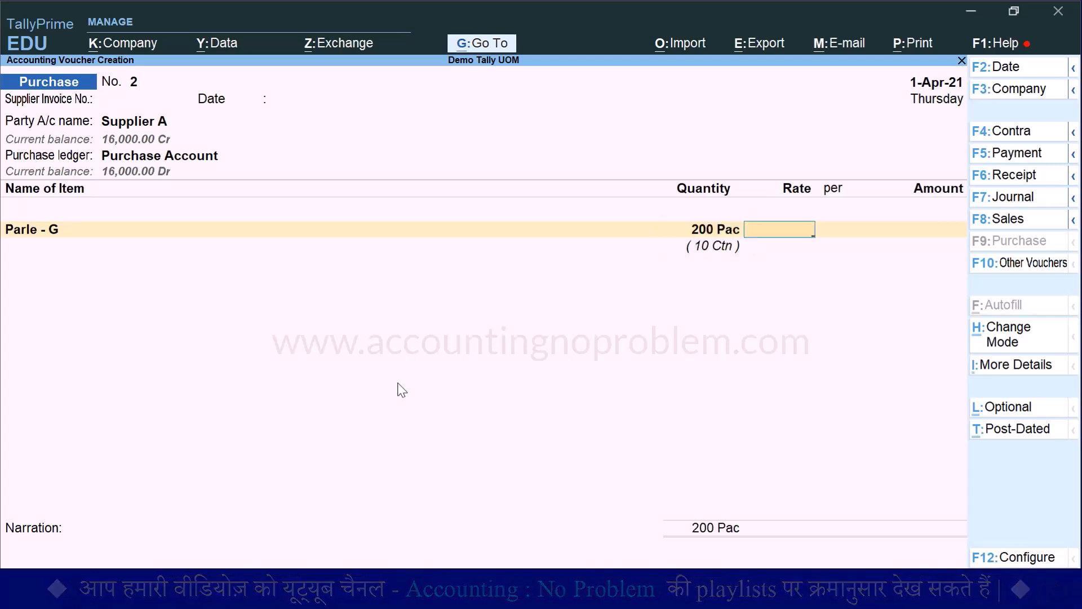
- Set Parle - G's purchase rate to 300 per Ctn and accept the line amount
text(300)
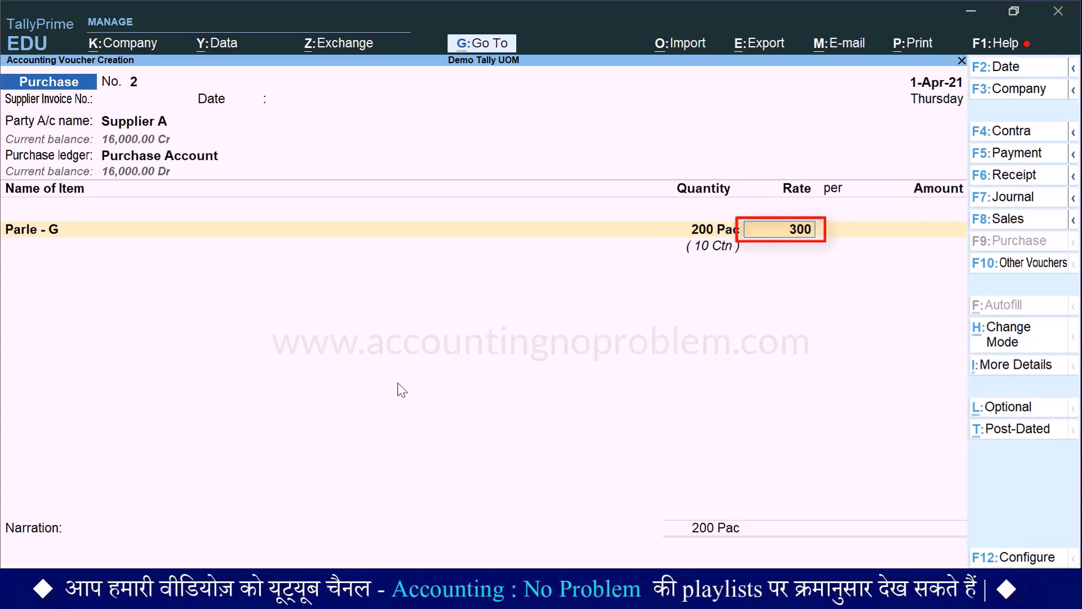
key(Return)
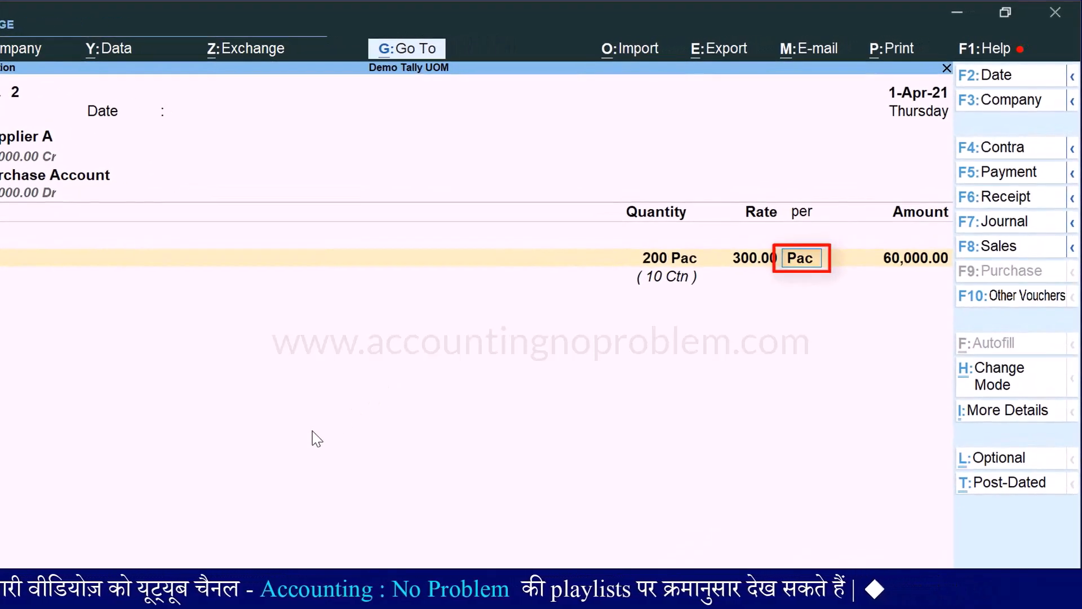
text(c)
key(Return)
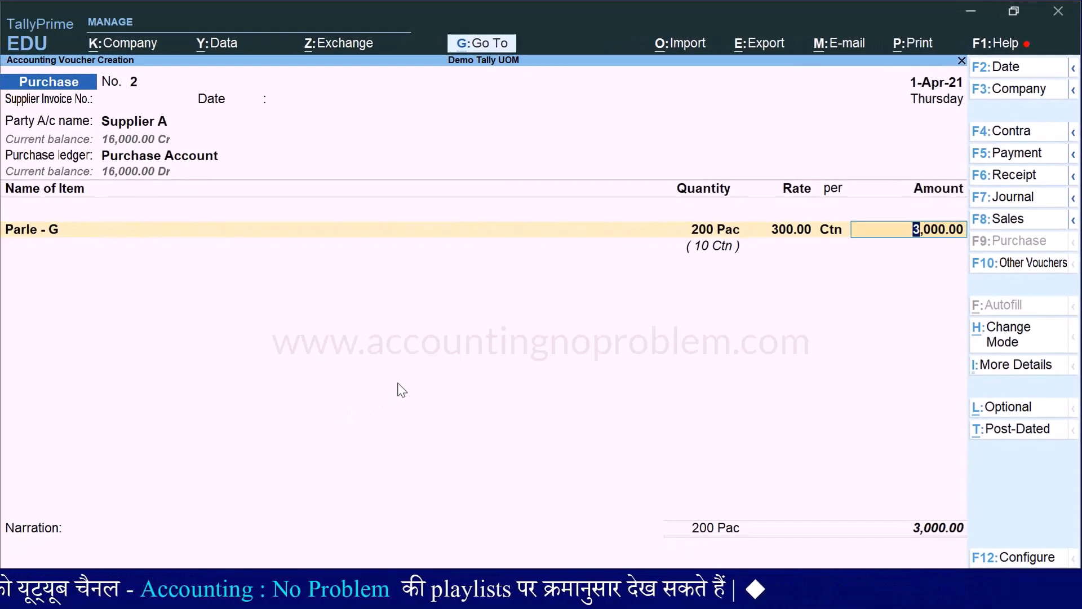
key(Return)
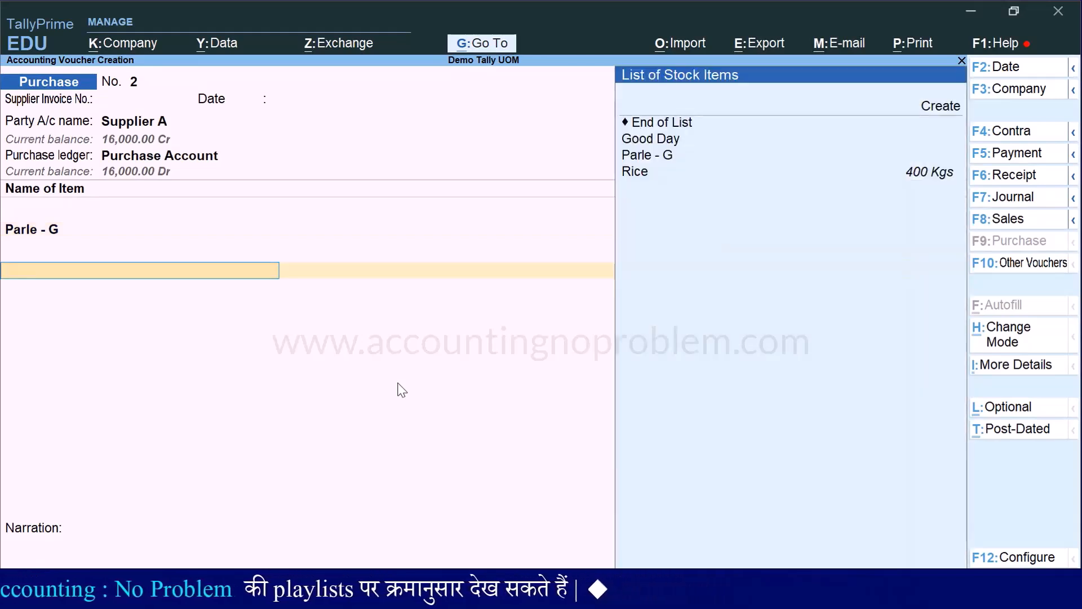
- Add Good Day to the purchase voucher with a quantity of 10 Ctn at a rate of 400 per Ctn
key(Down)
key(Return)
text(10c)
key(Return)
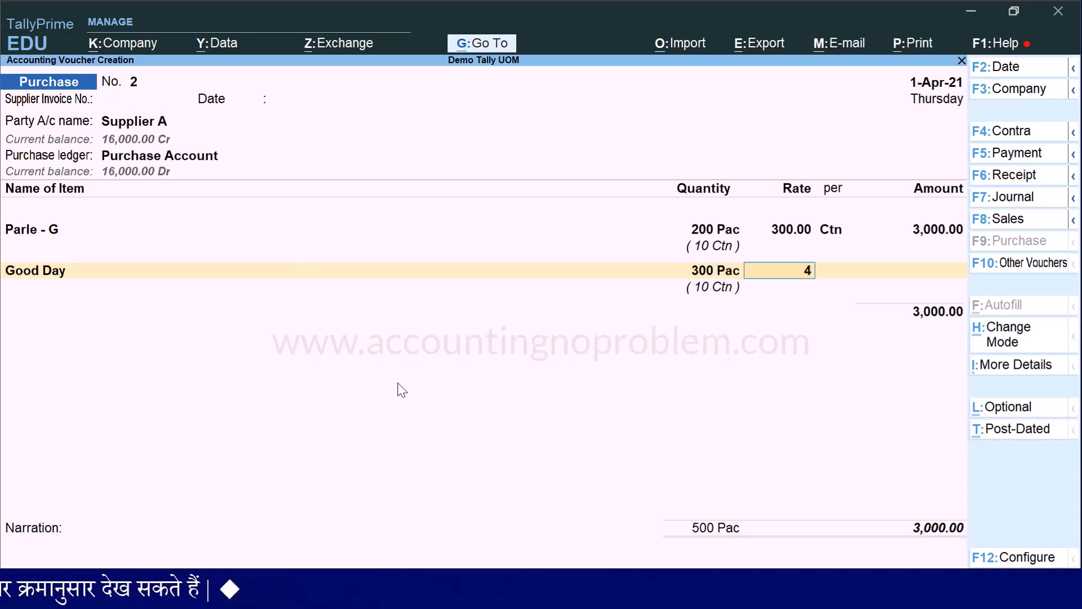
key(Return)
text(c)
key(Return)
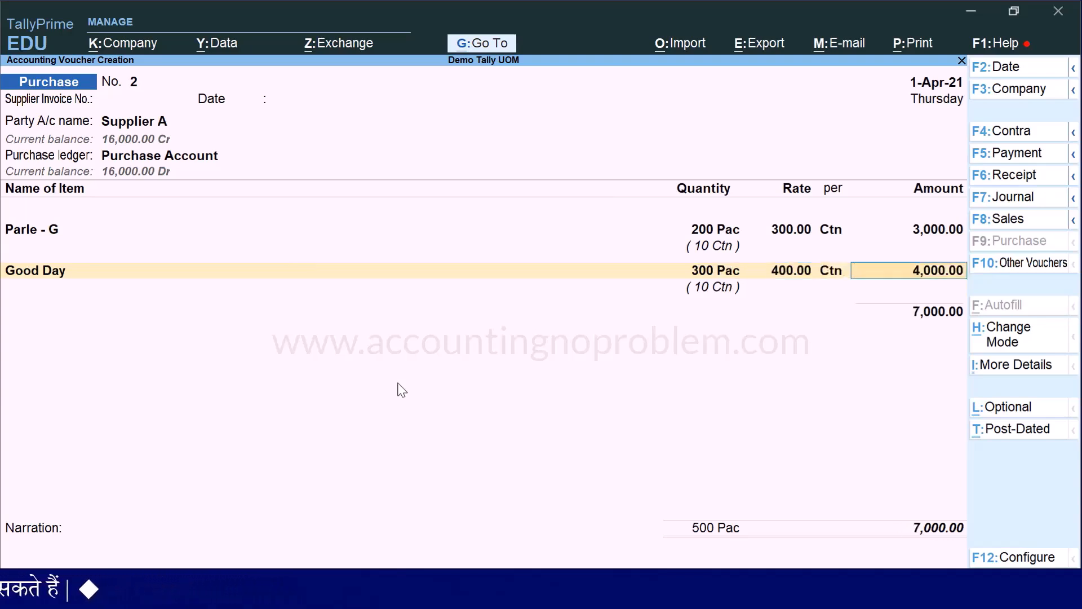
key(Return)
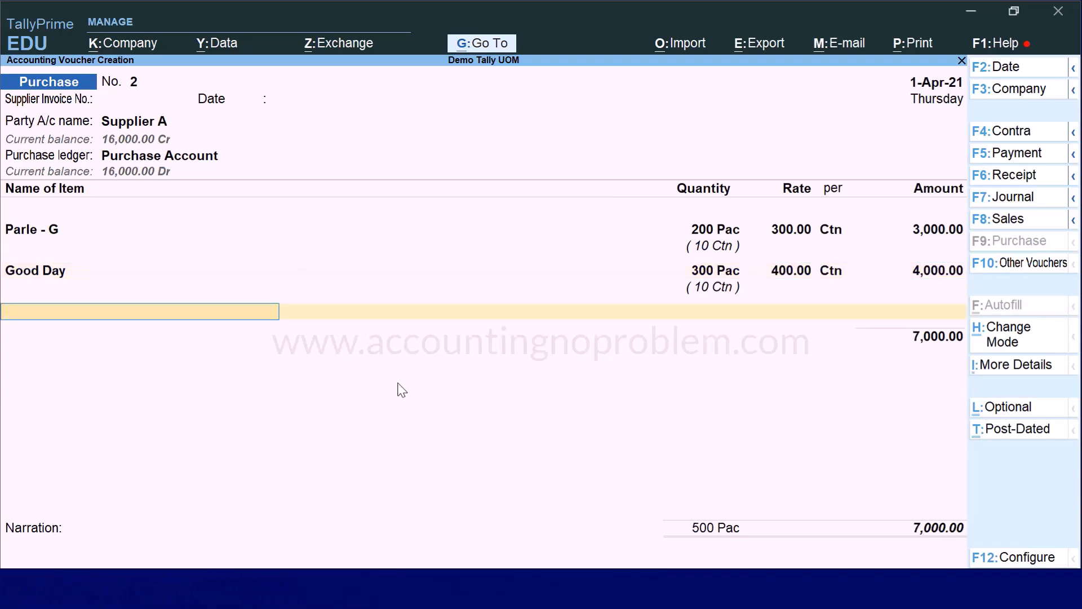
- End the item list, leave the narration blank, and save the purchase voucher
key(Return)
key(Return)
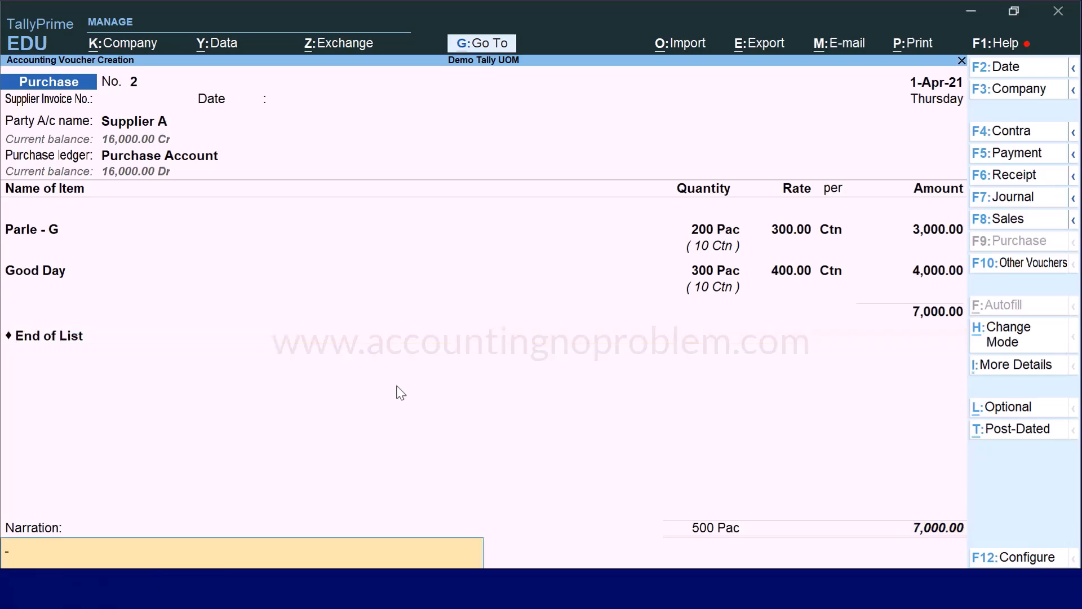
key(ctrl)
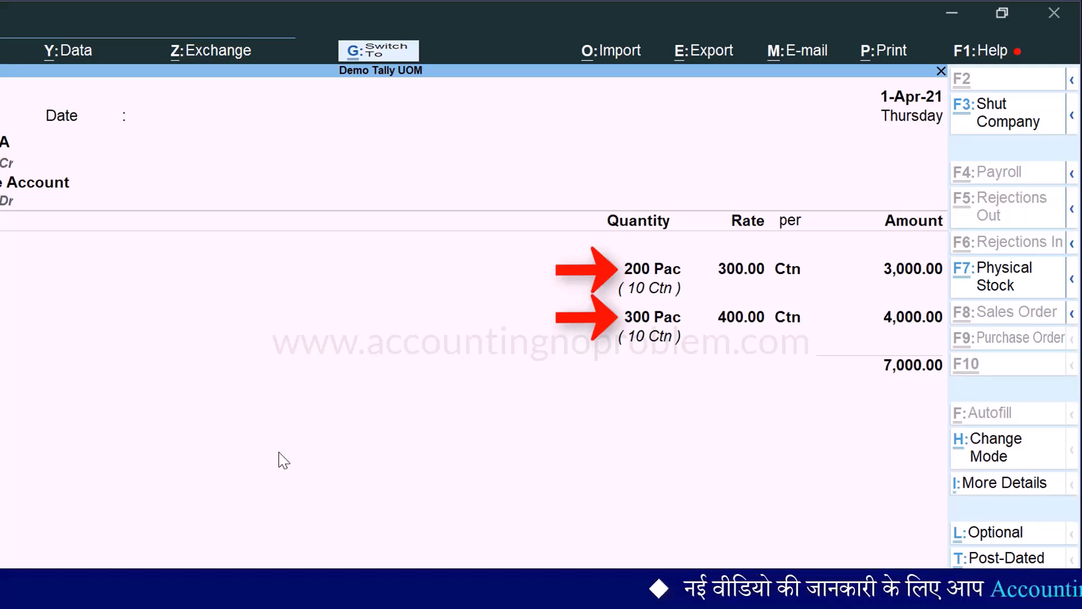
key(ctrl+a)
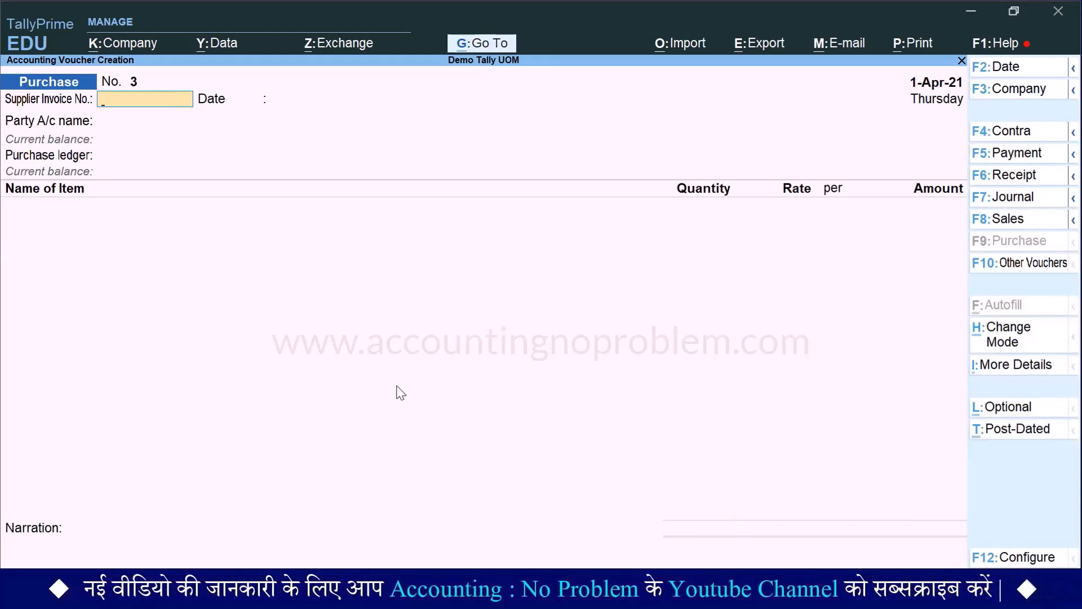
key(F8)
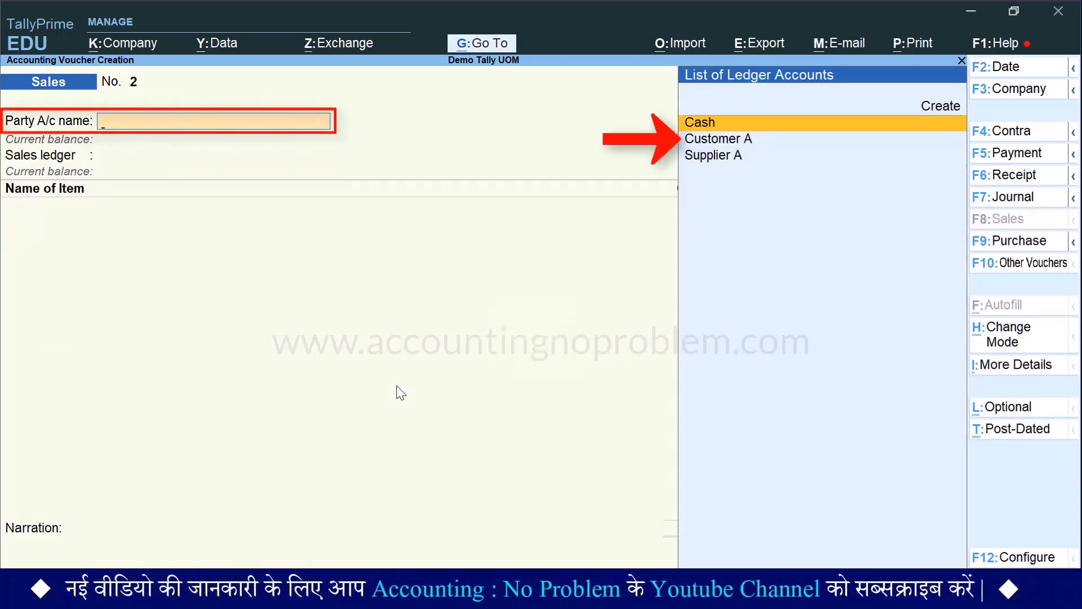
key(Down)
key(Return)
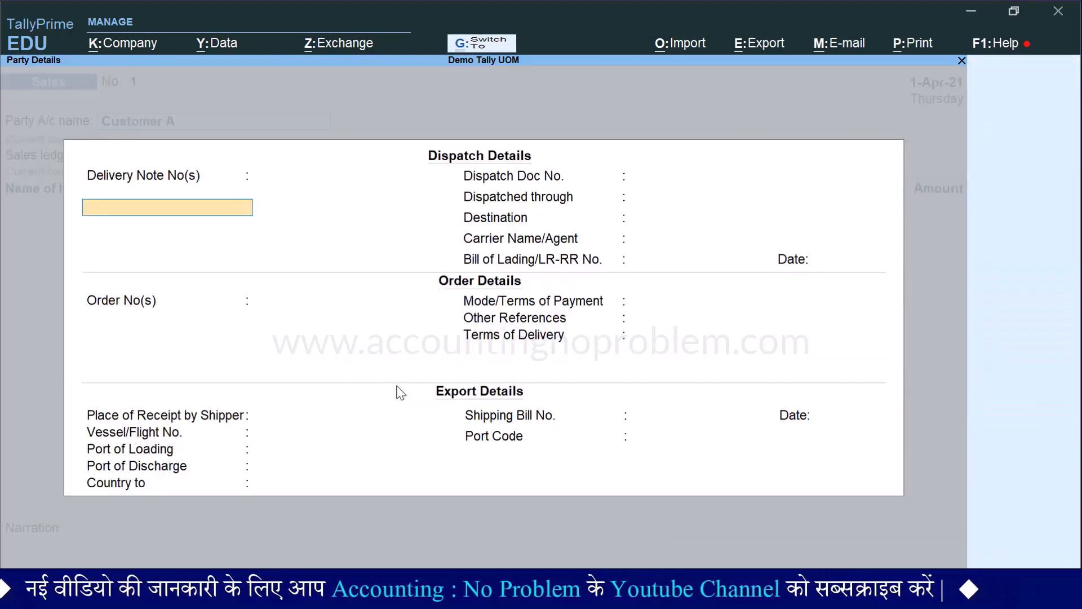
key(ctrl+a)
key(ctrl+a)
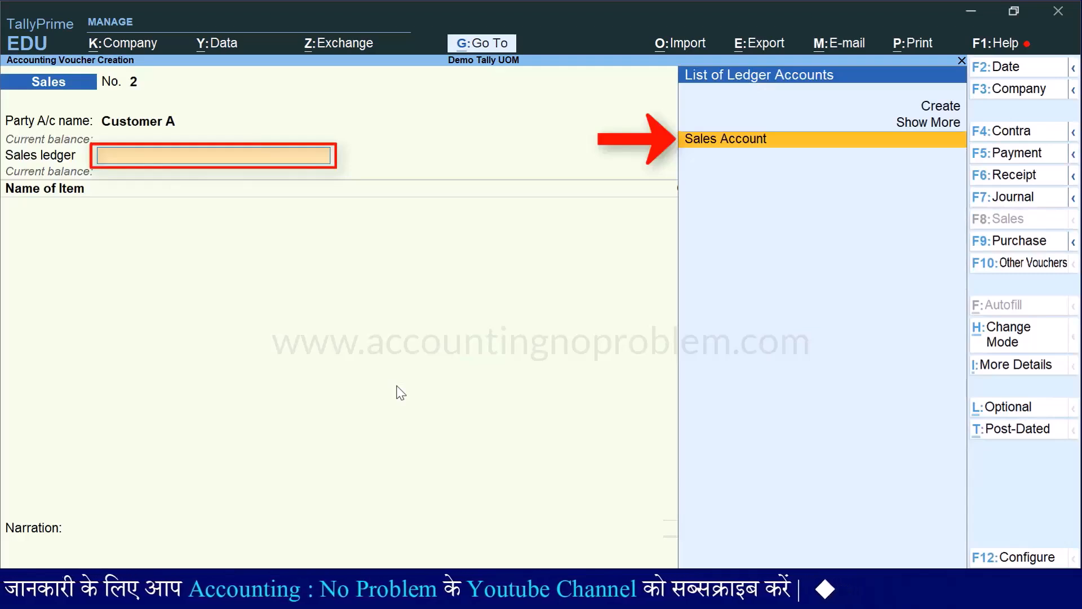
key(Return)
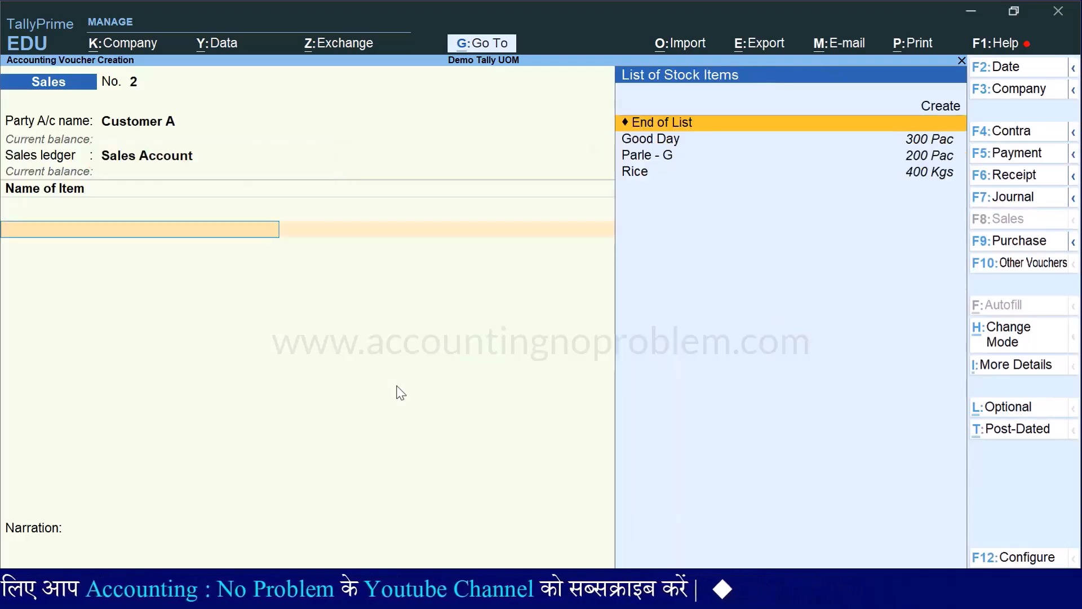
key(Down)
key(Down)
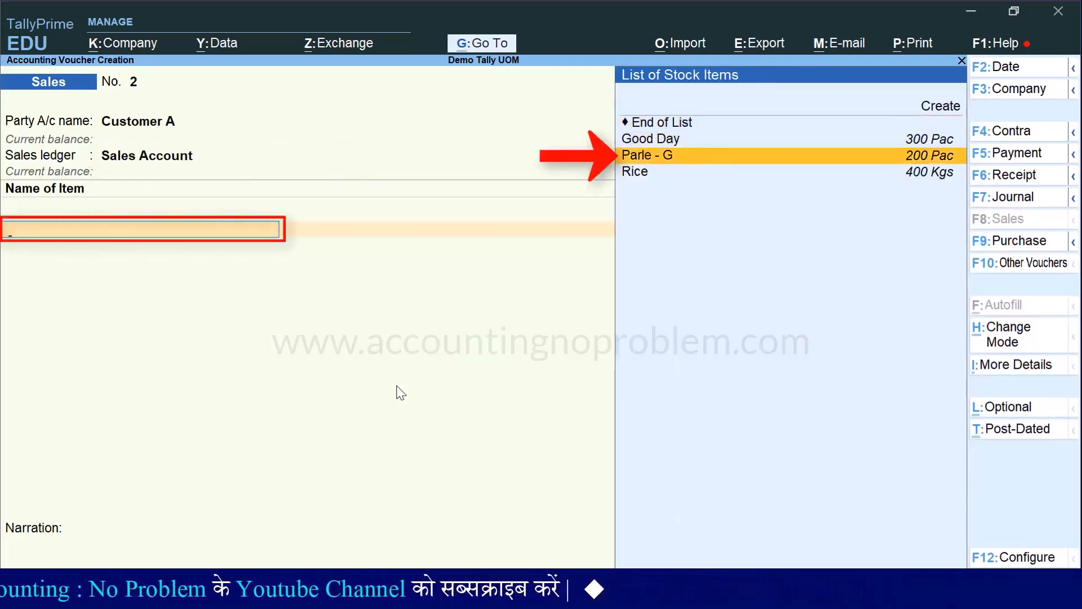
key(Return)
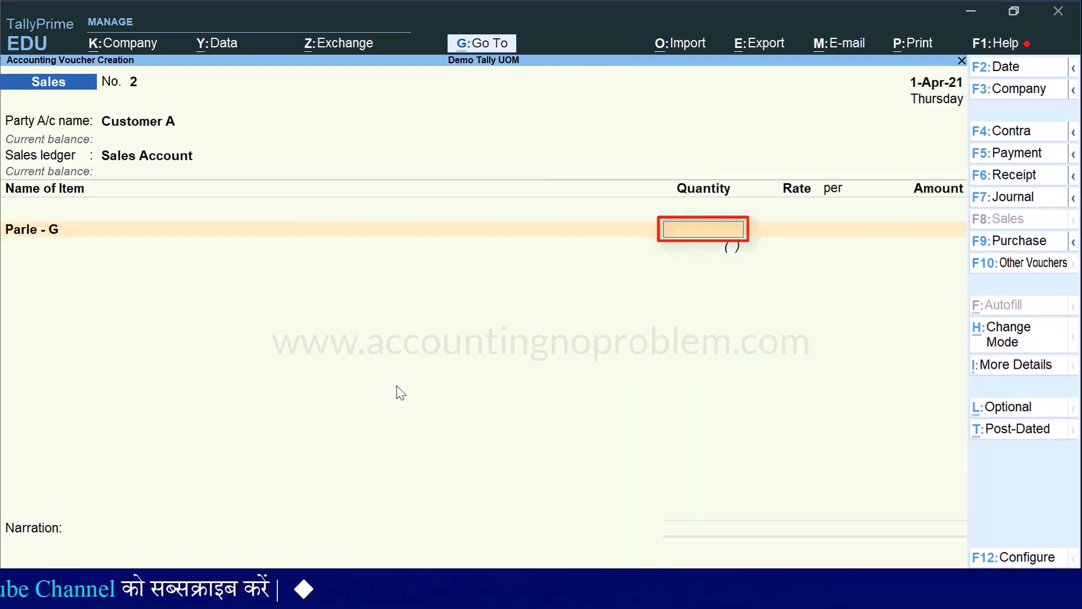
key(Return)
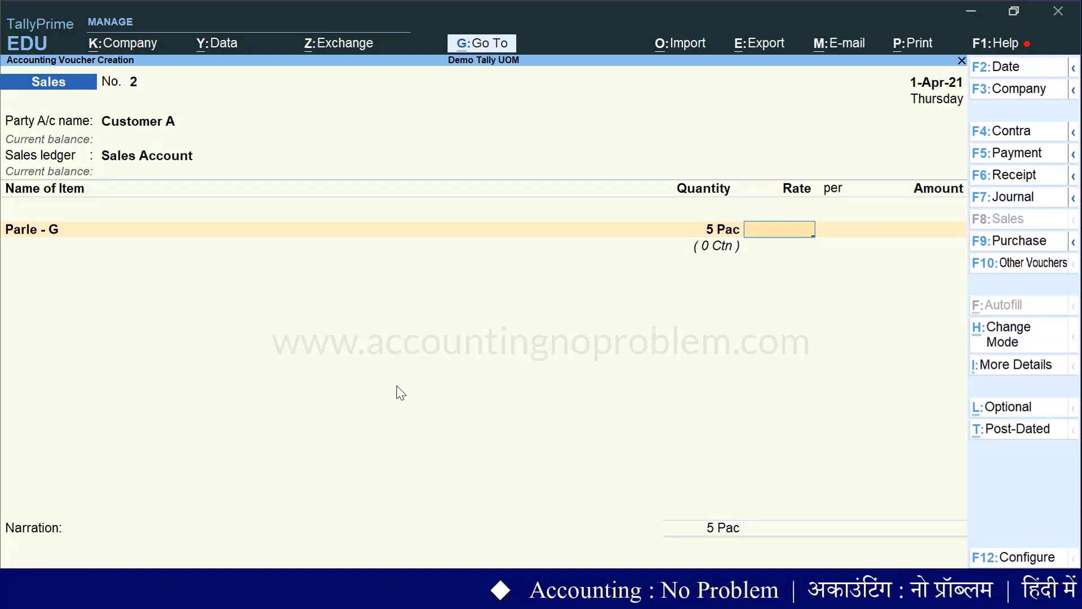
key(Escape)
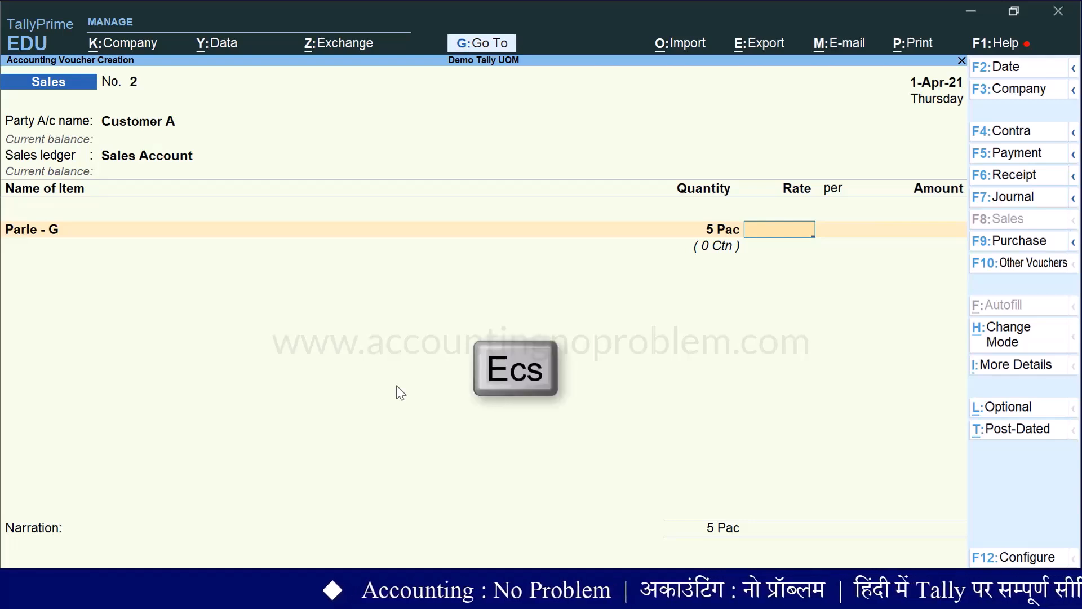
key(Escape)
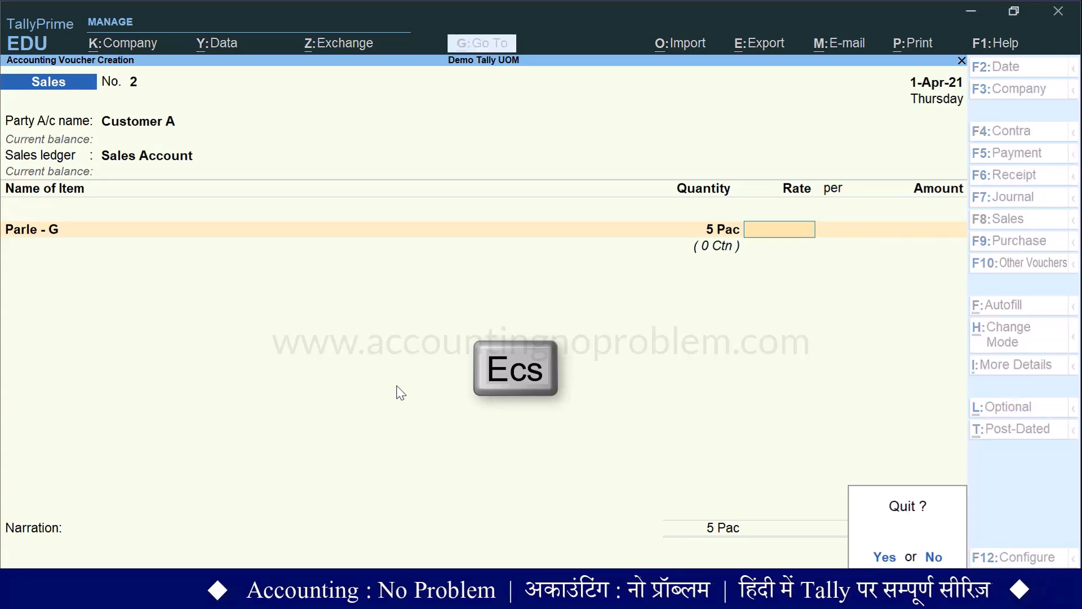
key(Return)
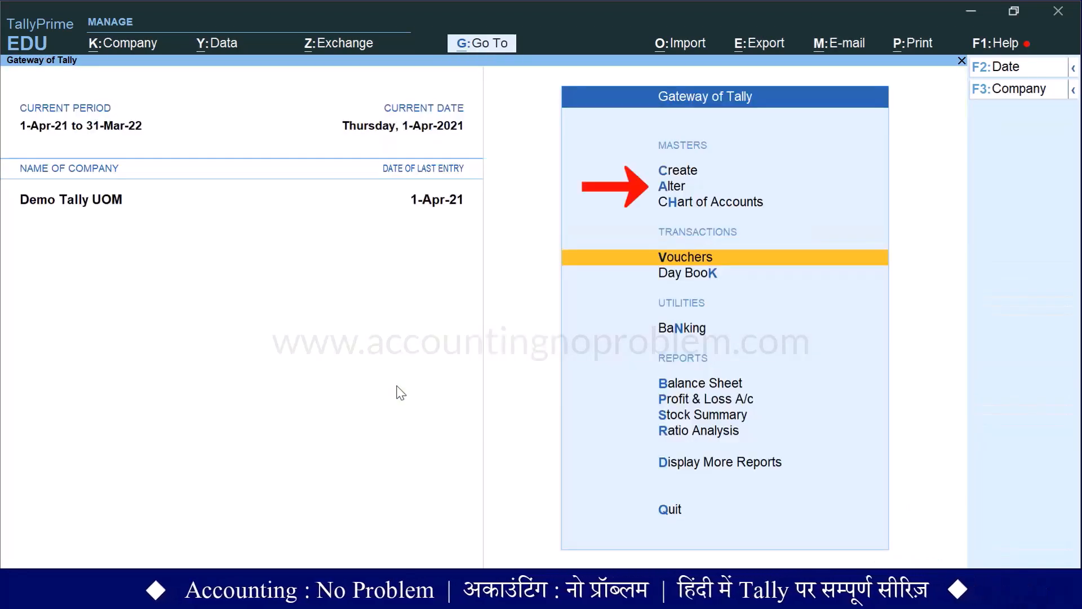
- Open the Ctn unit of measure for alteration
key(Up)
key(Up)
key(Return)
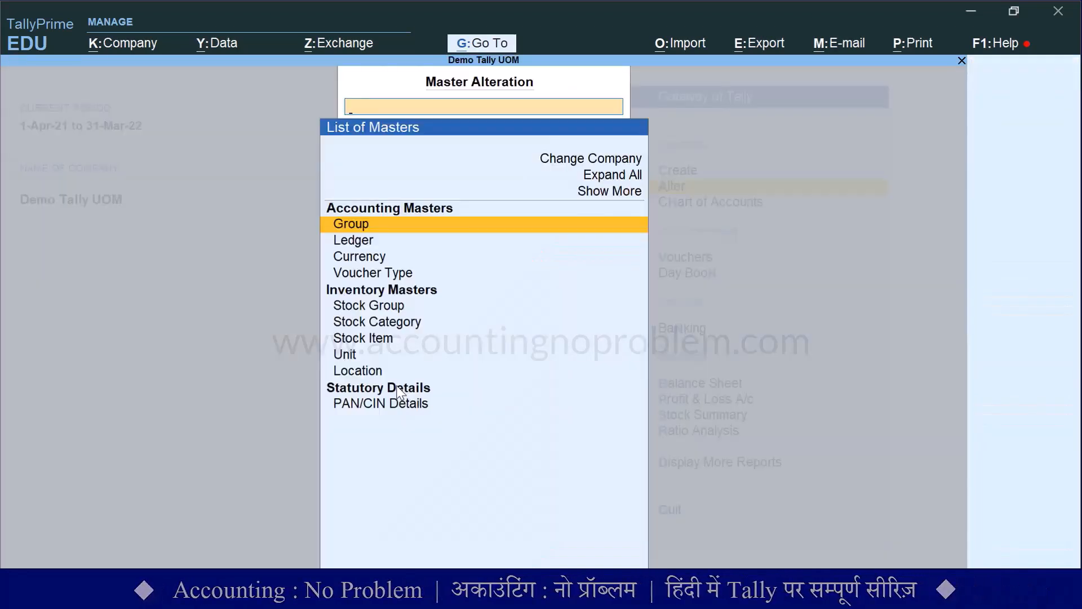
key(Down)
key(Down)
key(Down)
key(Down)
key(Down)
key(Down)
key(Down)
key(Return)
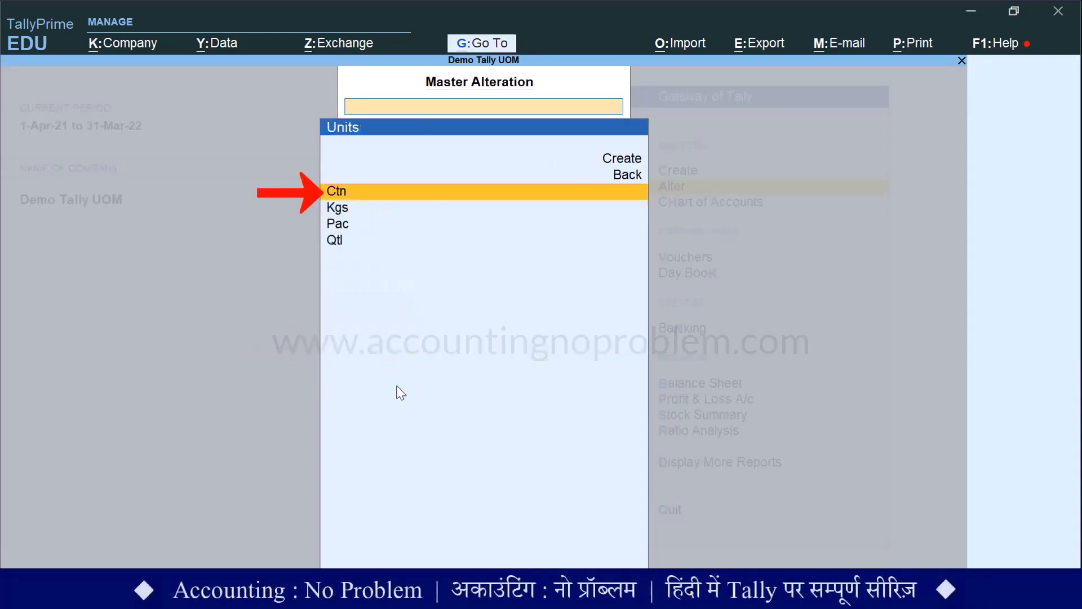
key(Return)
- Set the Ctn unit's number of decimal places to 3, save it, and return to the Gateway of Tally
key(Return)
key(Return)
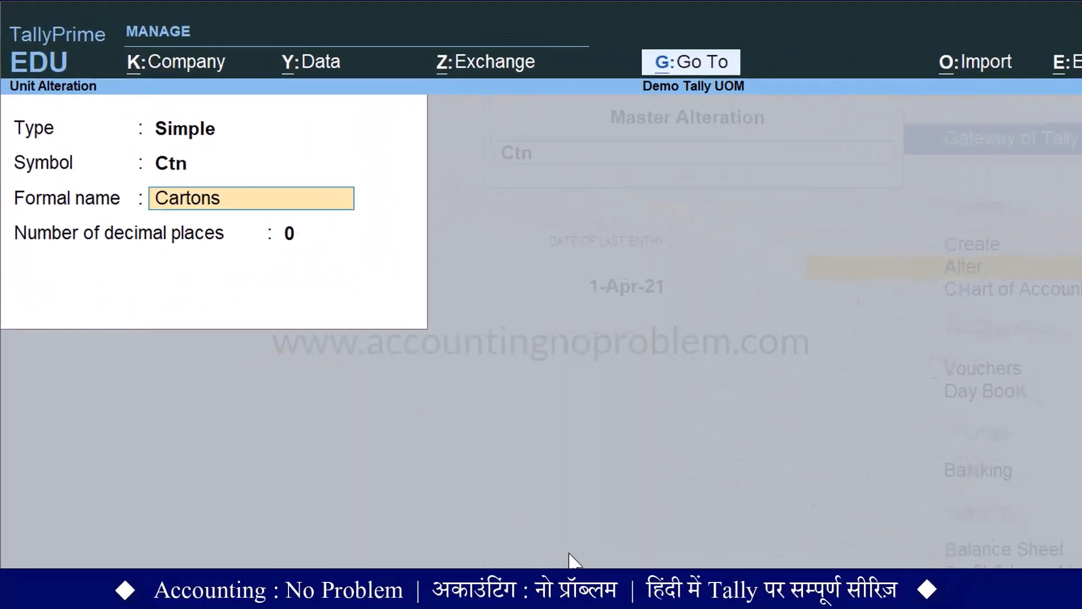
text(3)
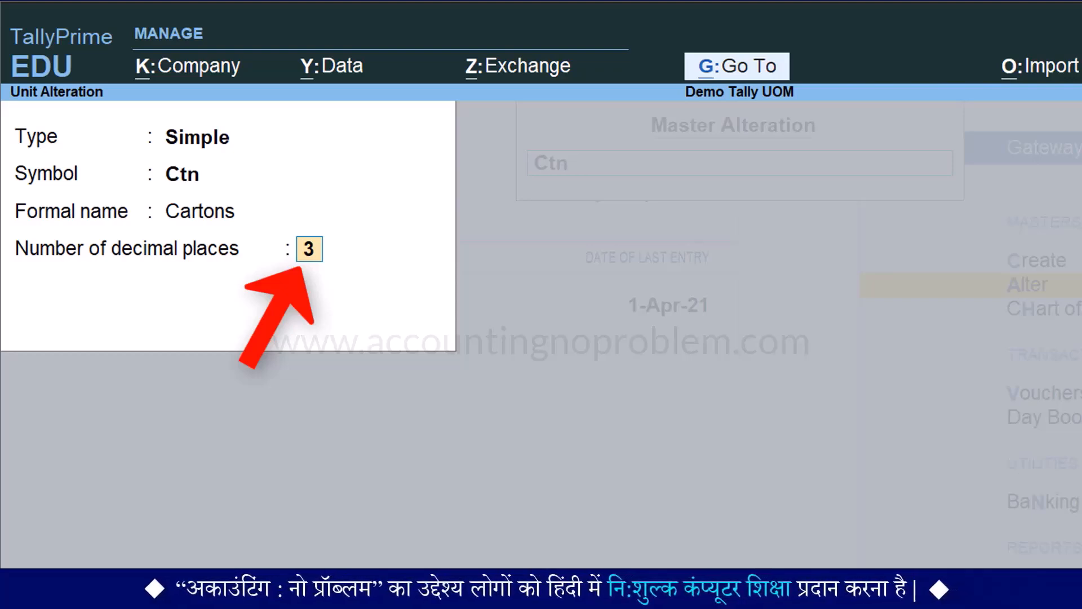
key(Return)
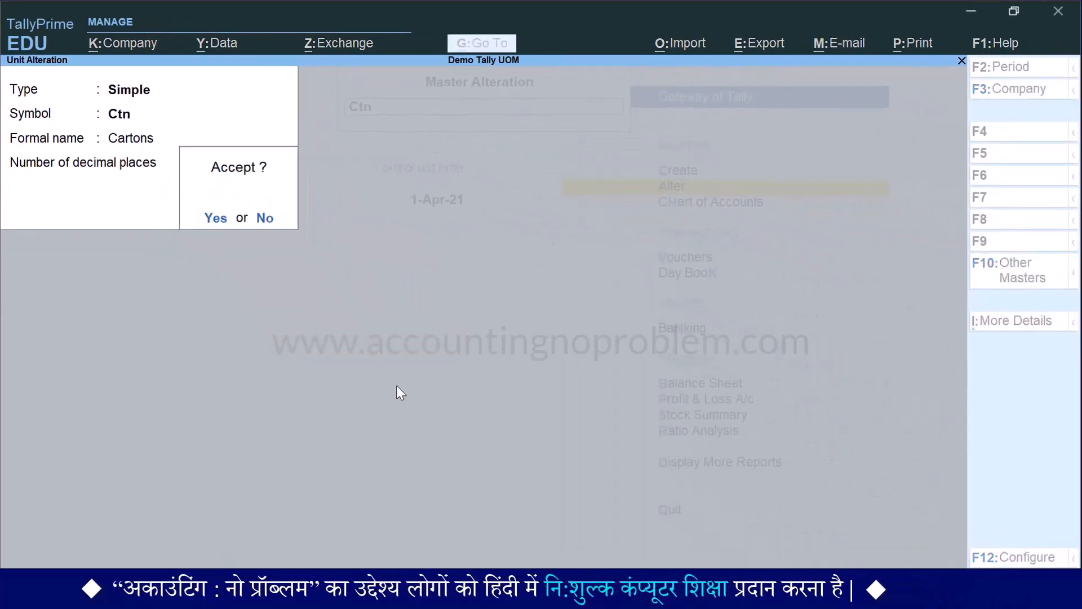
key(Escape)
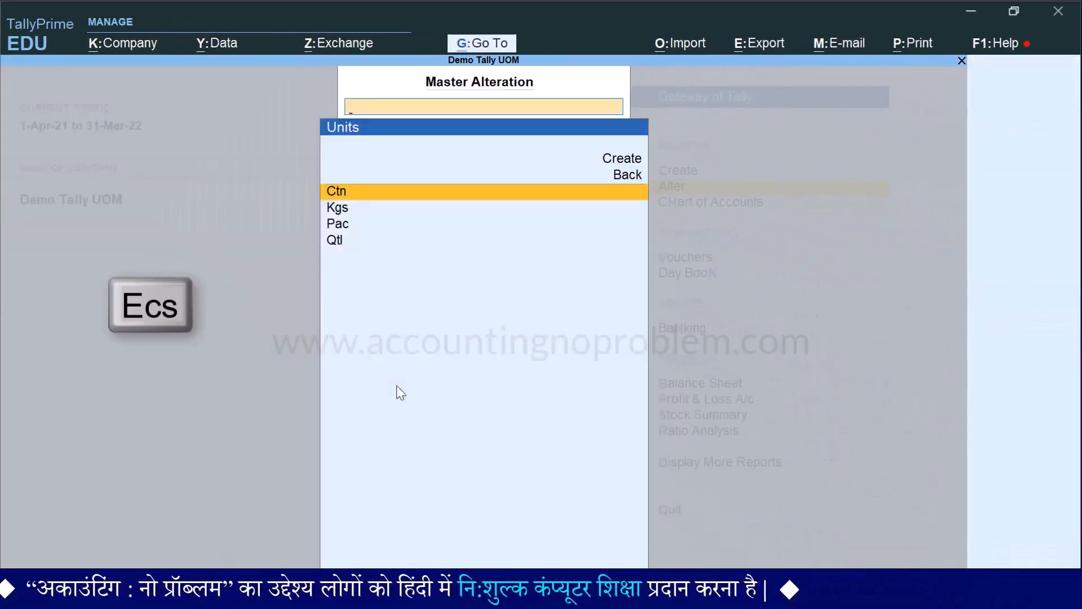
key(Escape)
key(Escape)
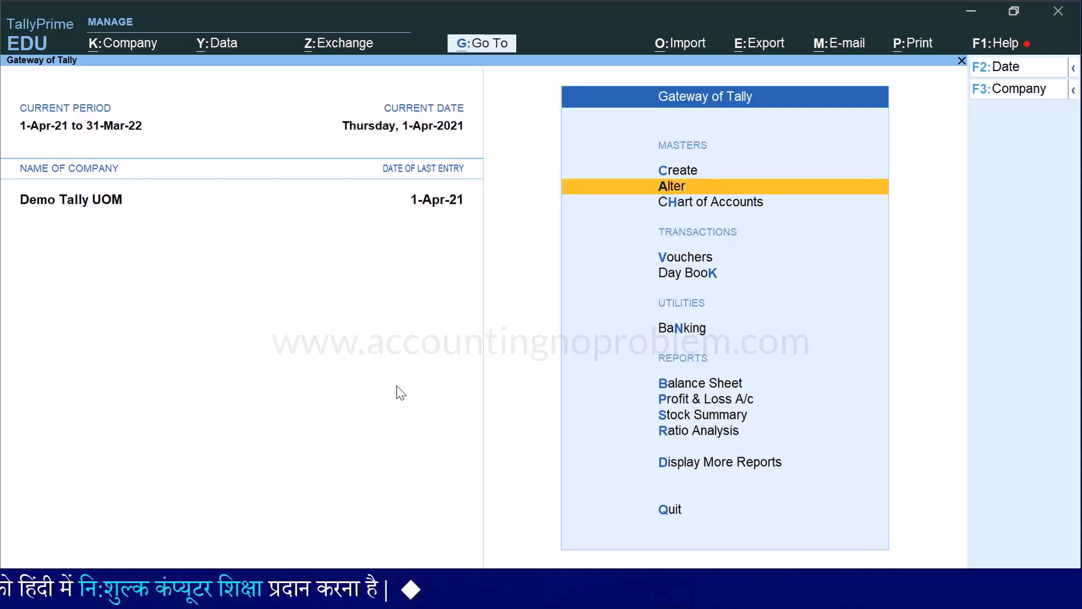
- Open a new sales voucher for Customer A, keep the default dispatch and party details, and choose Sales Account as the sales ledger
key(Down)
key(Down)
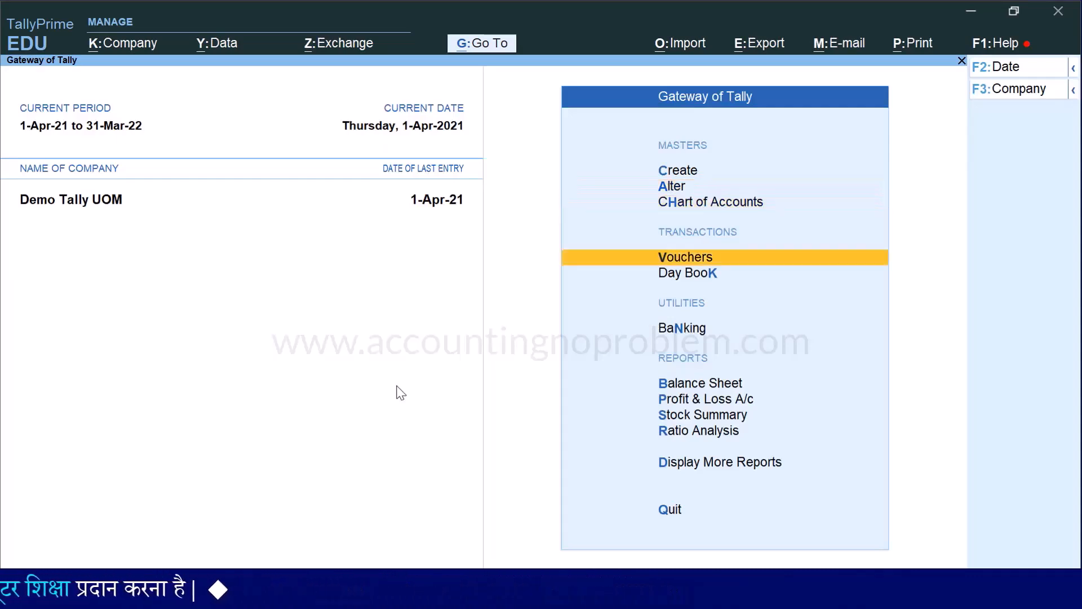
key(Return)
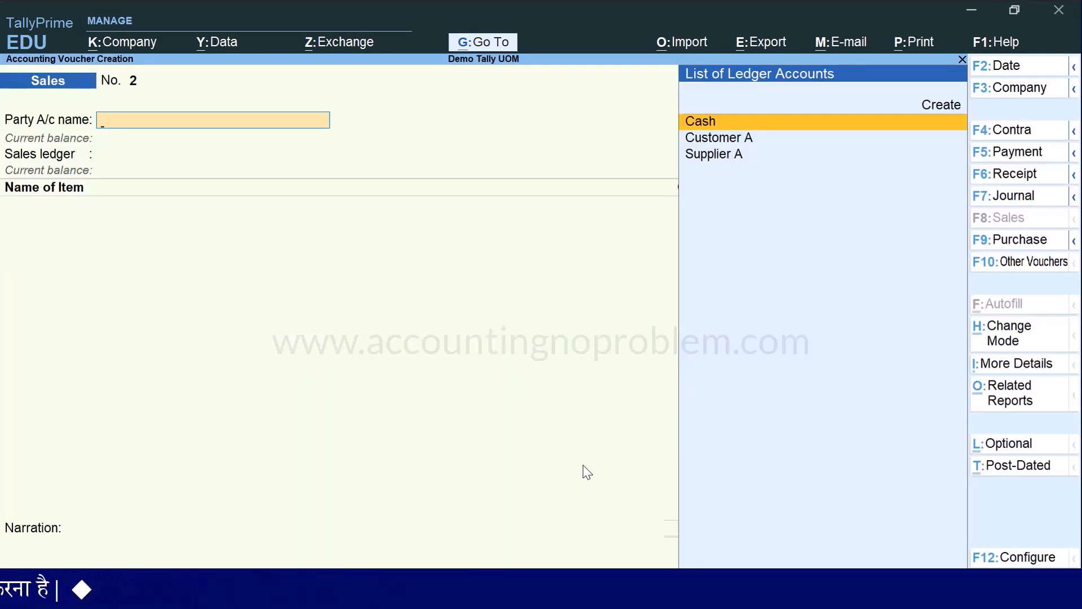
key(Down)
key(Return)
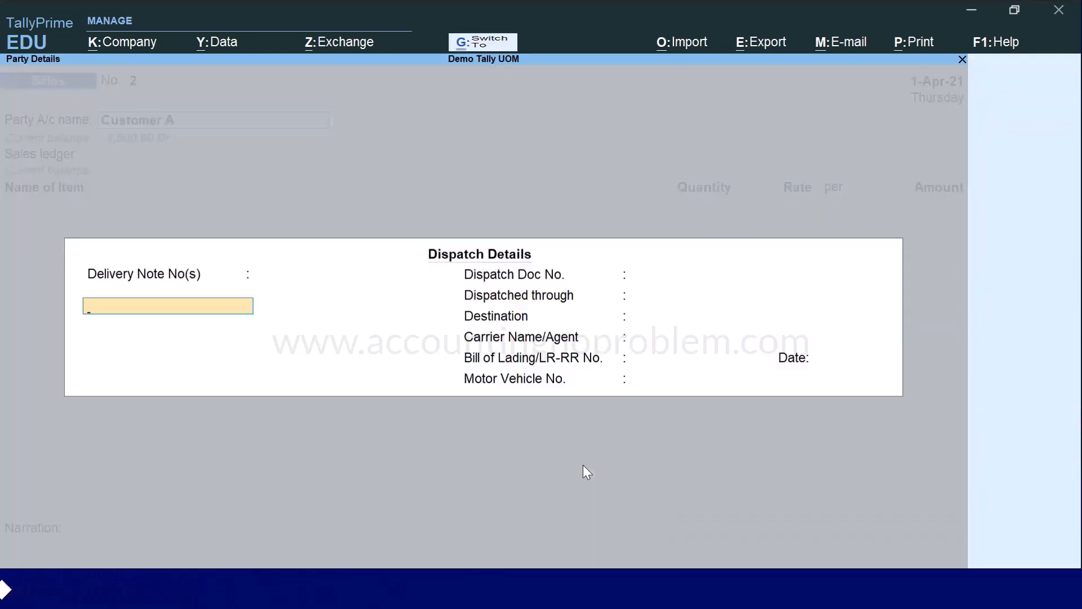
key(ctrl+a)
key(ctrl+a)
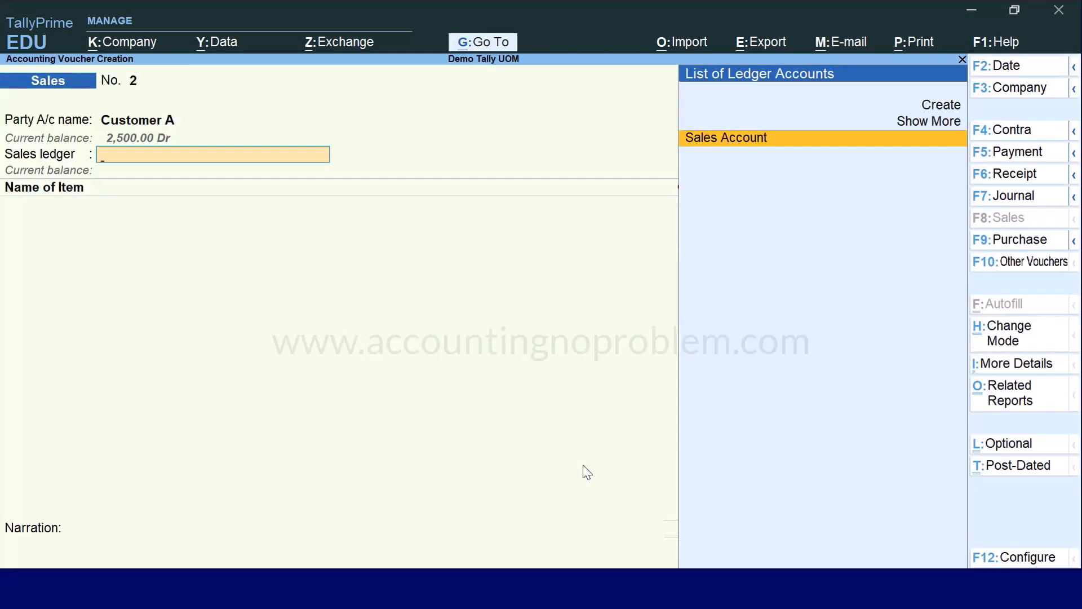
key(Return)
- Add Parle - G to the sales voucher with a quantity of 5 Pac at a rate of 18 per Pac
key(Down)
key(Down)
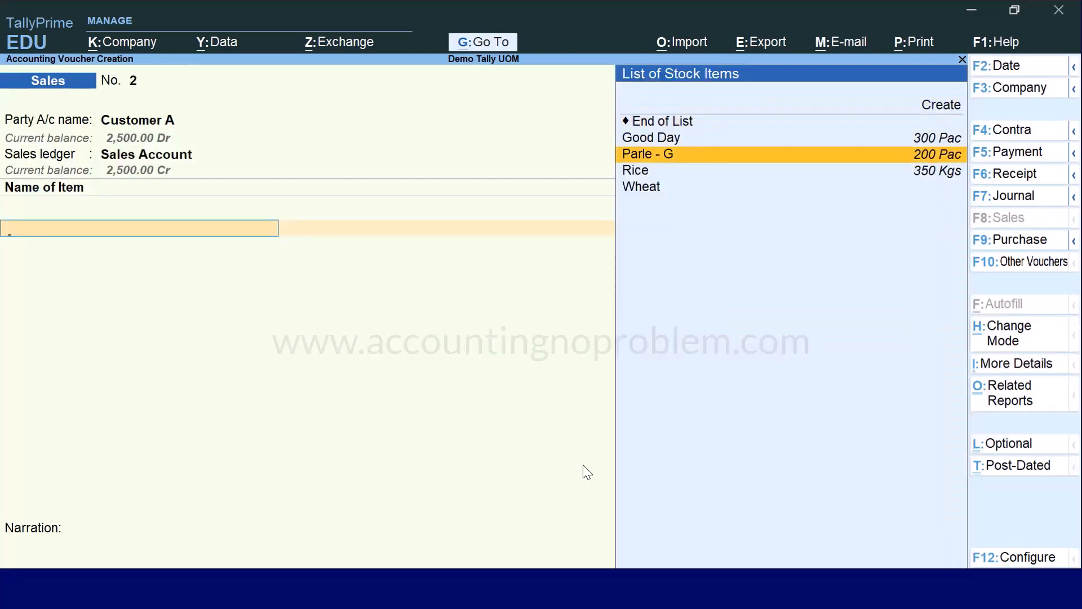
key(Return)
text(5)
key(Return)
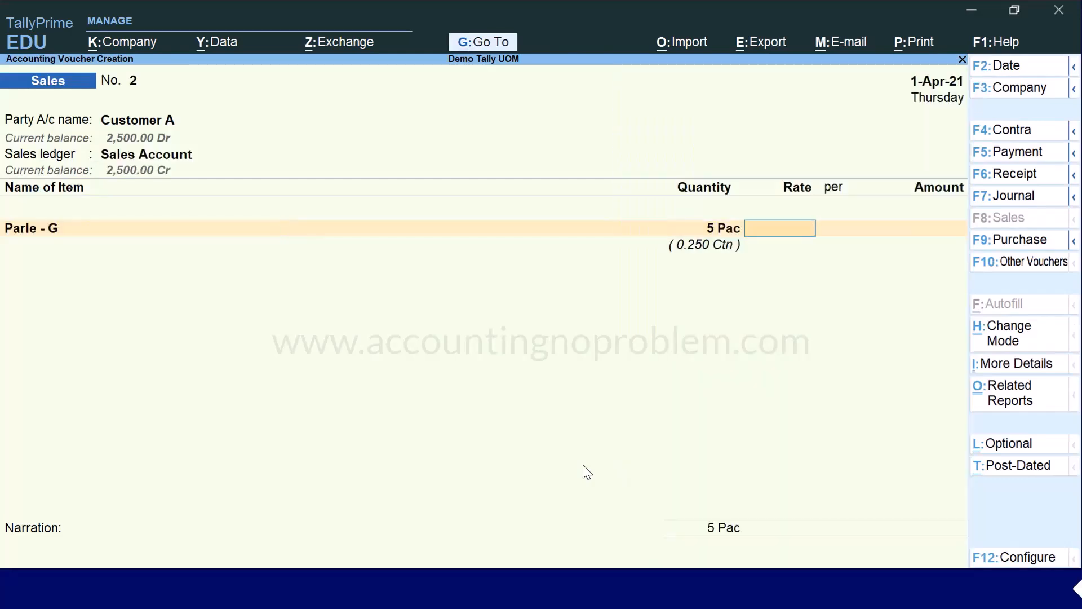
text(18)
key(Return)
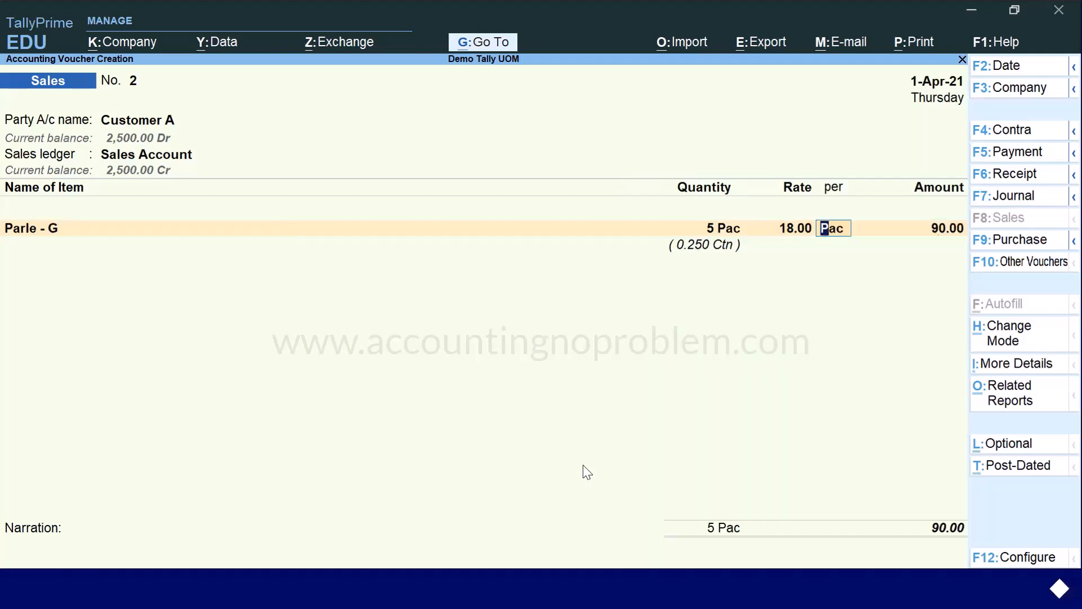
key(Return)
key(Return)
- Add Good Day to the sales voucher with a quantity of 10 Pac at a rate of 16 per Pac
key(Down)
key(Return)
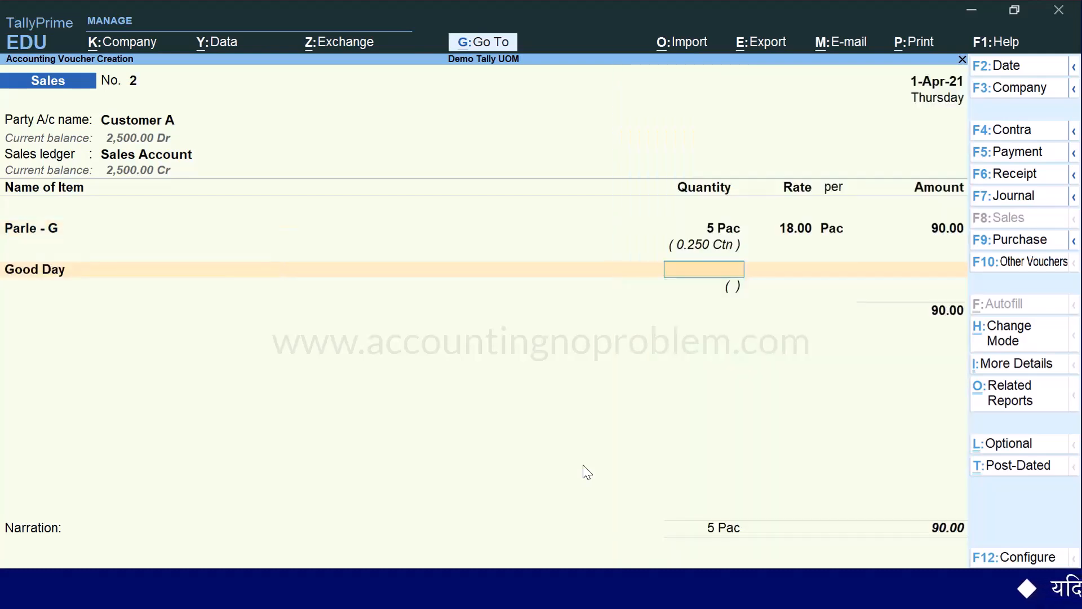
key(Return)
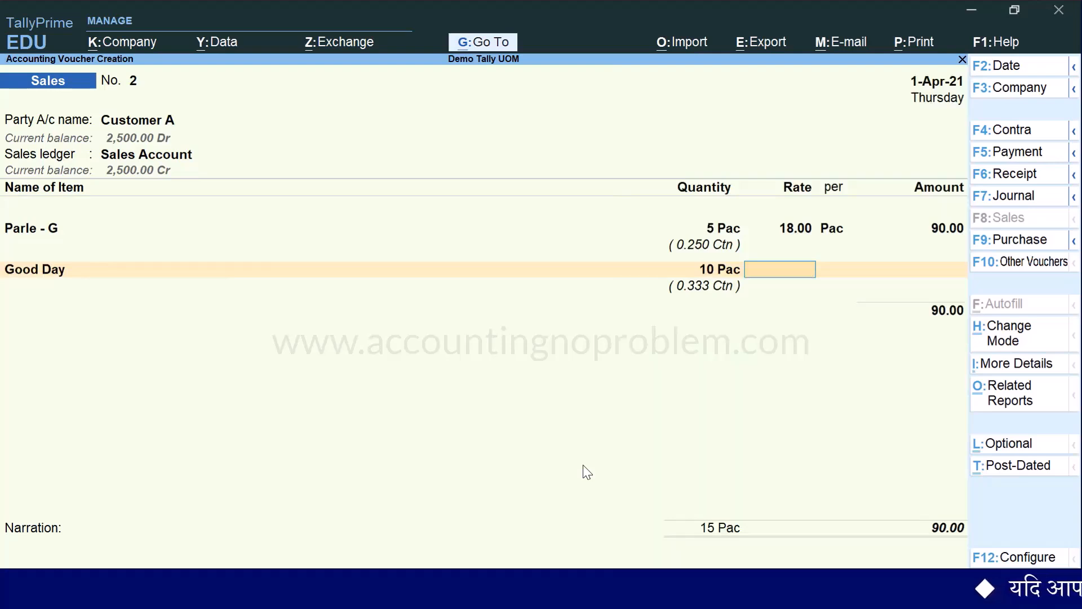
key(Return)
key(Return)
key(Return)
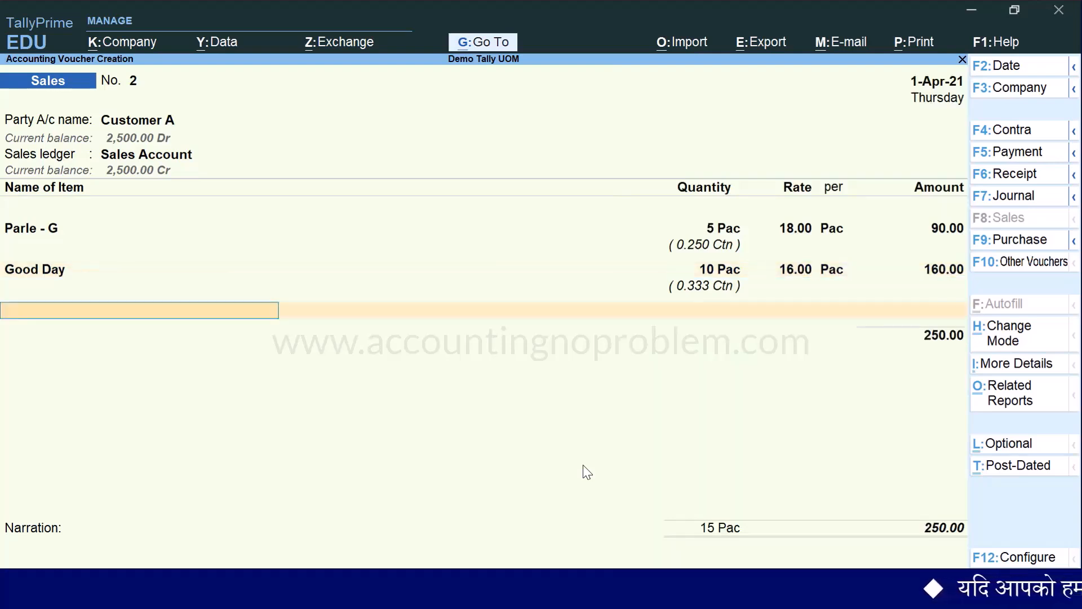
- End the item list, leave the narration blank, and save the sales voucher
key(Return)
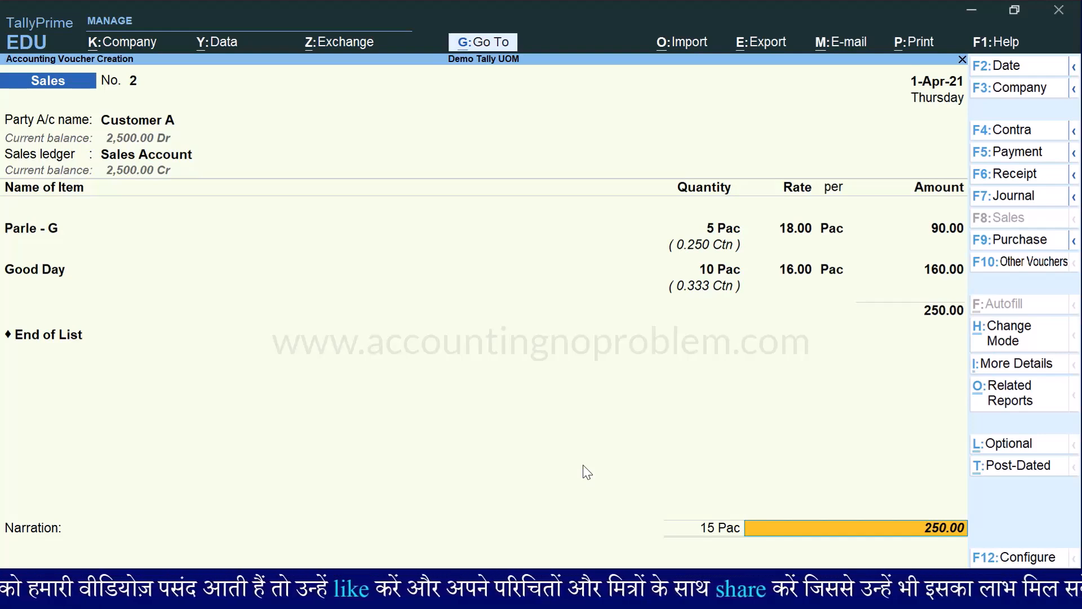
key(Return)
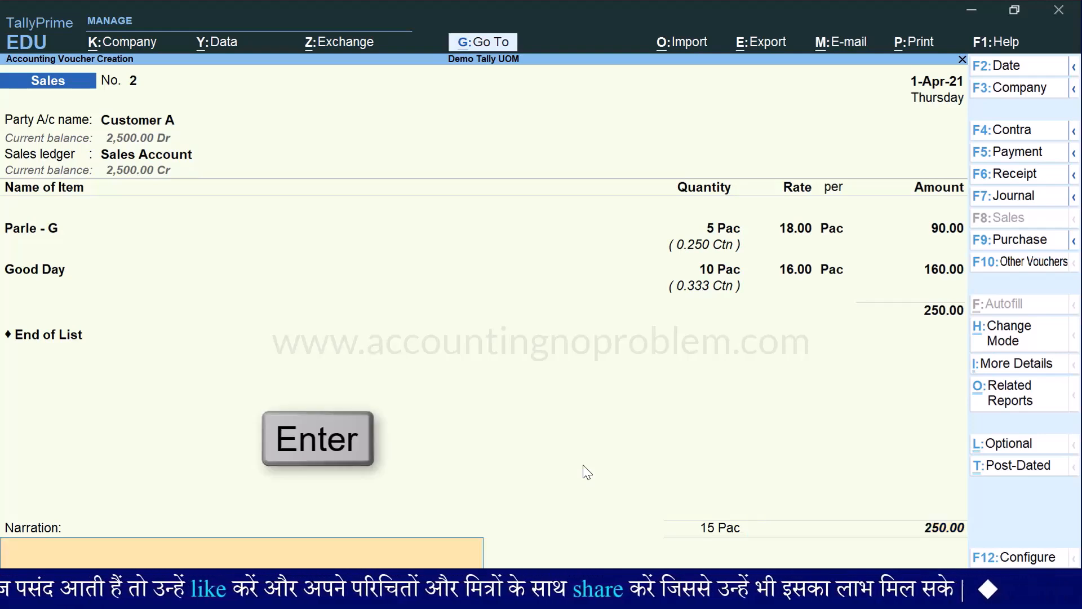
key(Return)
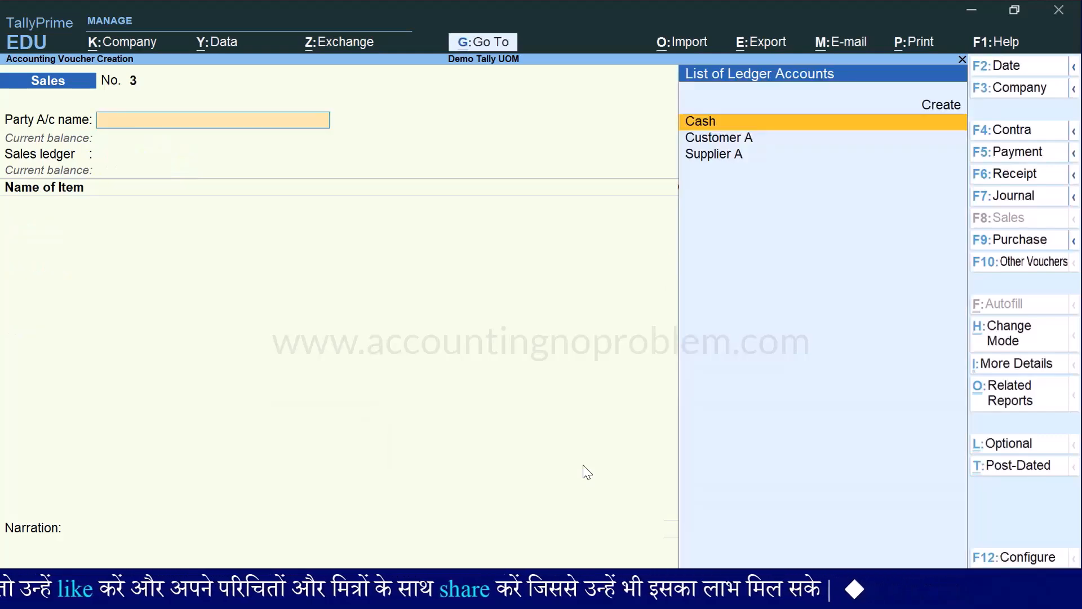